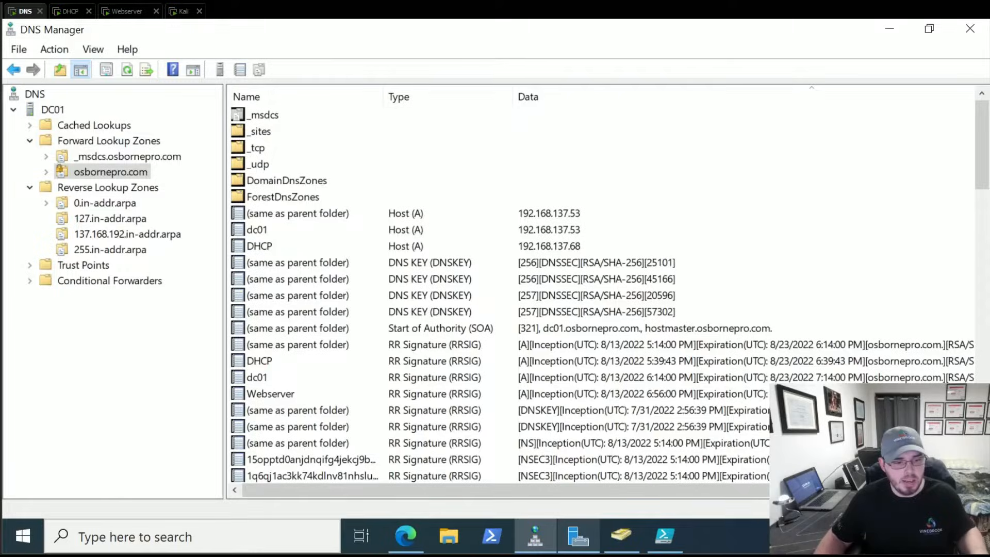
Step: Review the records of the osbornepro.com forward zone and the 137.168.192.in-addr.arpa reverse zone on the DNS server
{"action": "left_click", "coordinate": [578, 536]}
{"action": "left_click", "coordinate": [864, 65]}
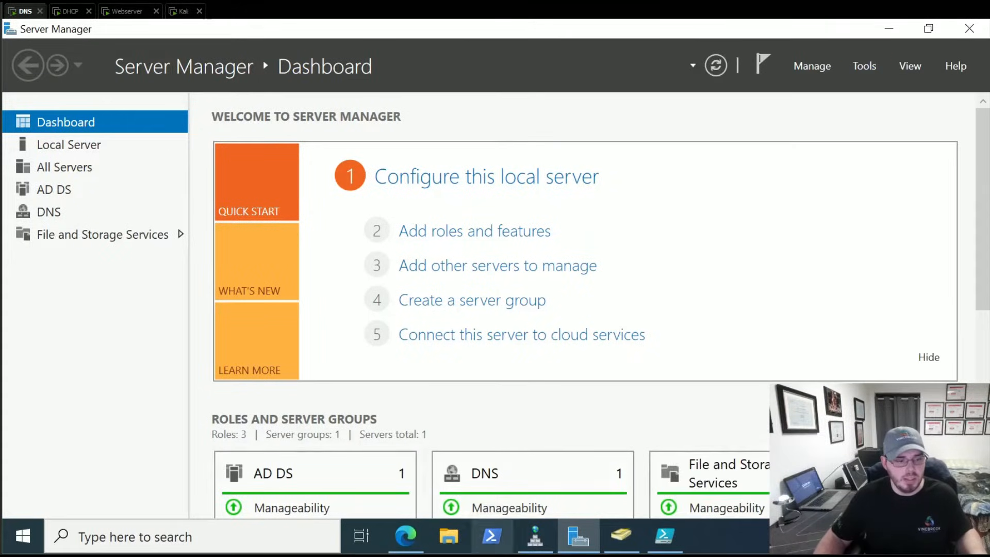
{"action": "left_click", "coordinate": [535, 537]}
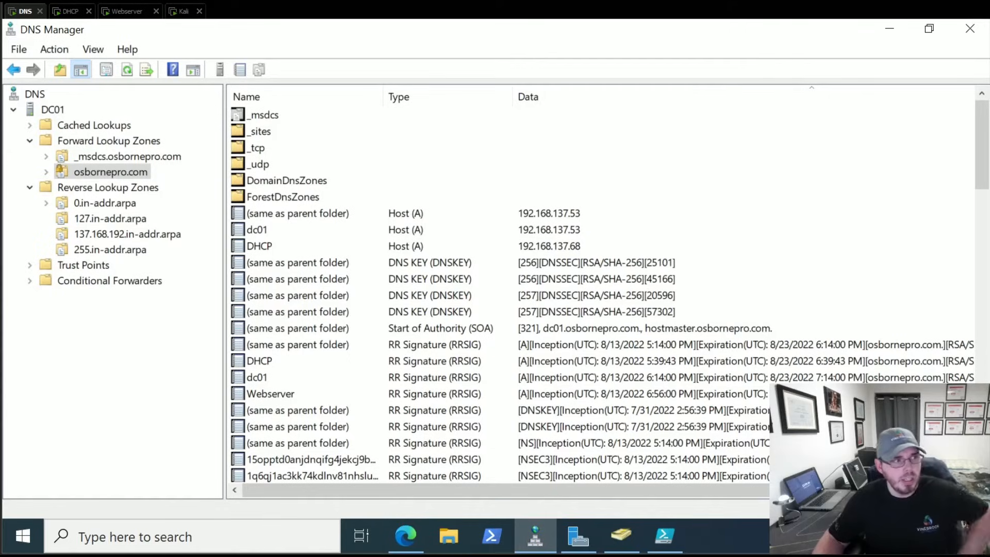
{"action": "left_click", "coordinate": [111, 171]}
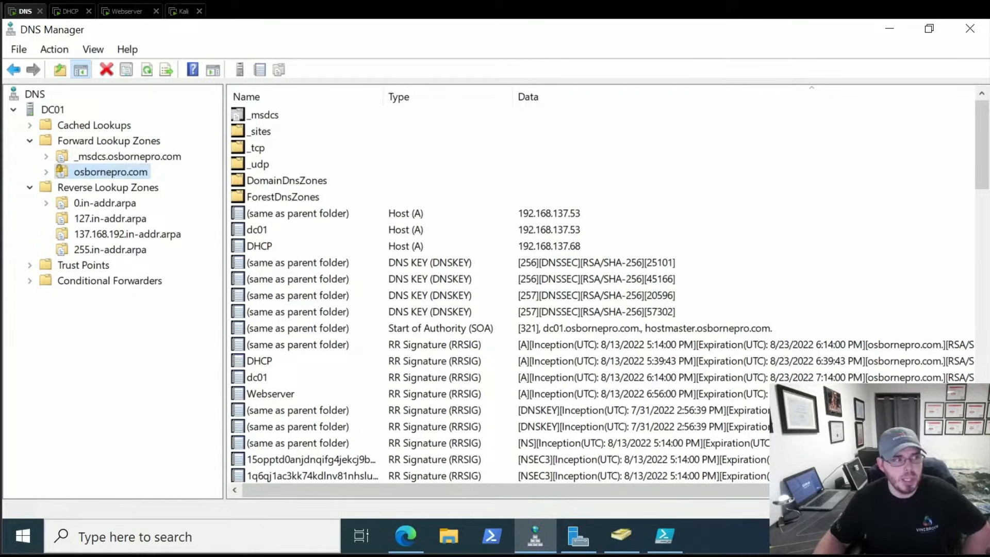
{"action": "left_click", "coordinate": [127, 235]}
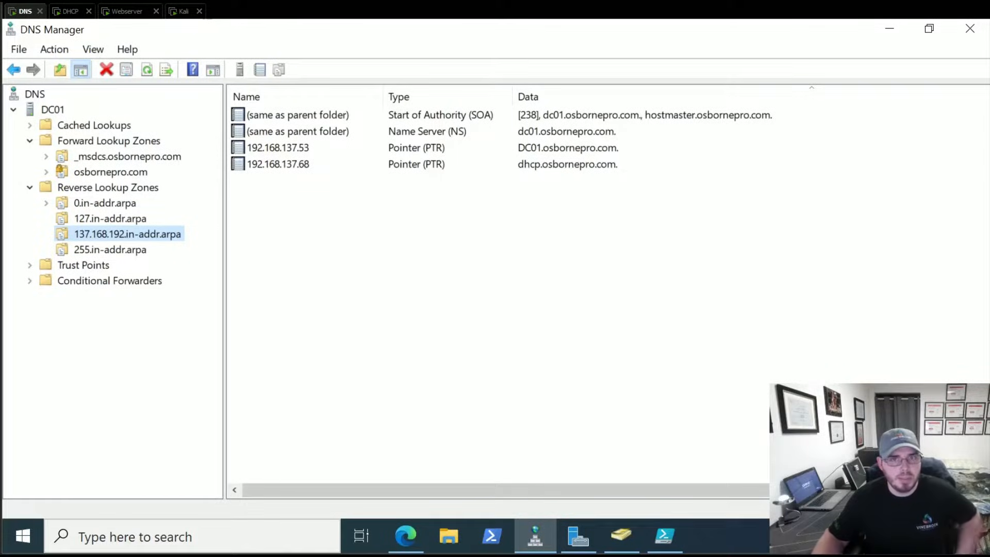
Step: Check the address leases on the DHCP server, and view the available actions for Reverse Lookup Zones on the DNS server
{"action": "left_click", "coordinate": [69, 11]}
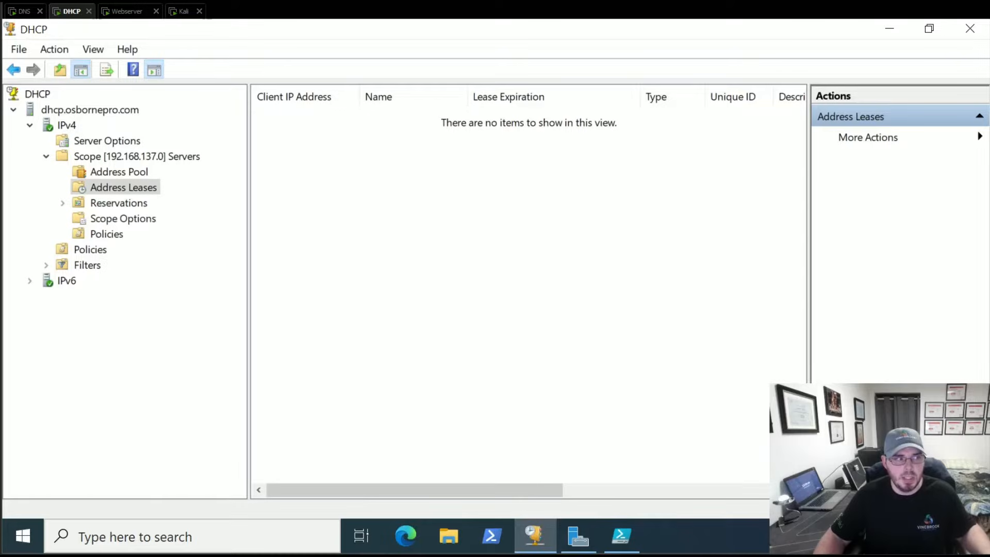
{"action": "left_click", "coordinate": [24, 11]}
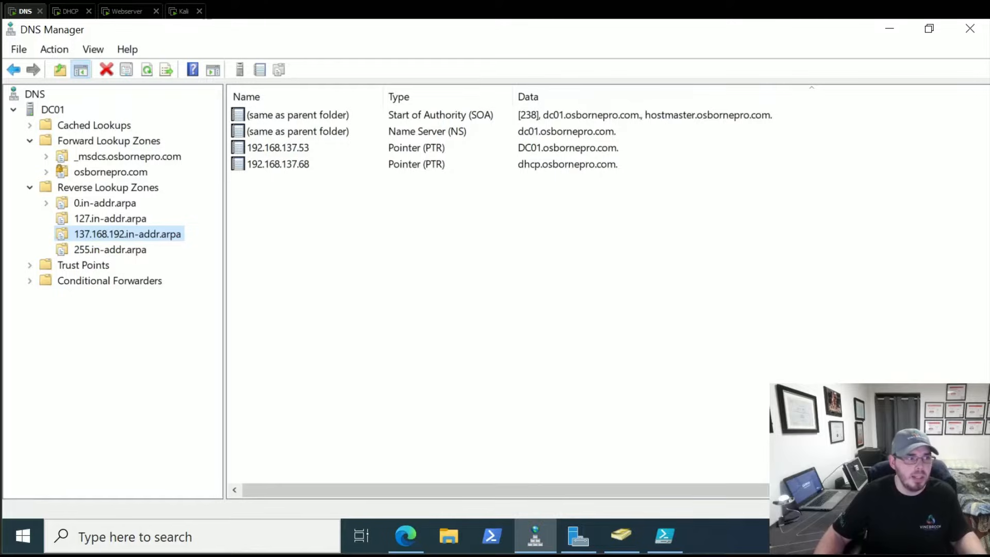
{"action": "right_click", "coordinate": [101, 188]}
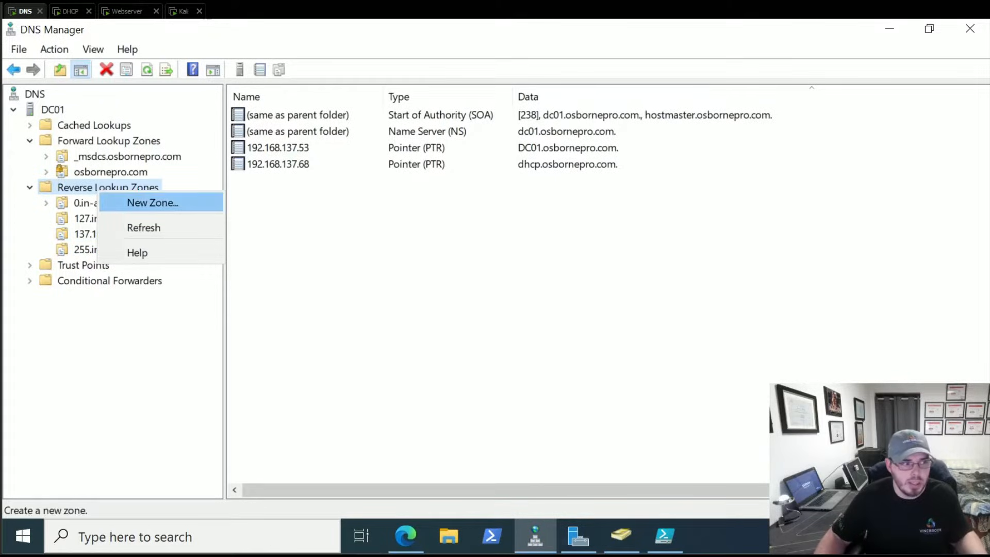
{"action": "left_click", "coordinate": [330, 242]}
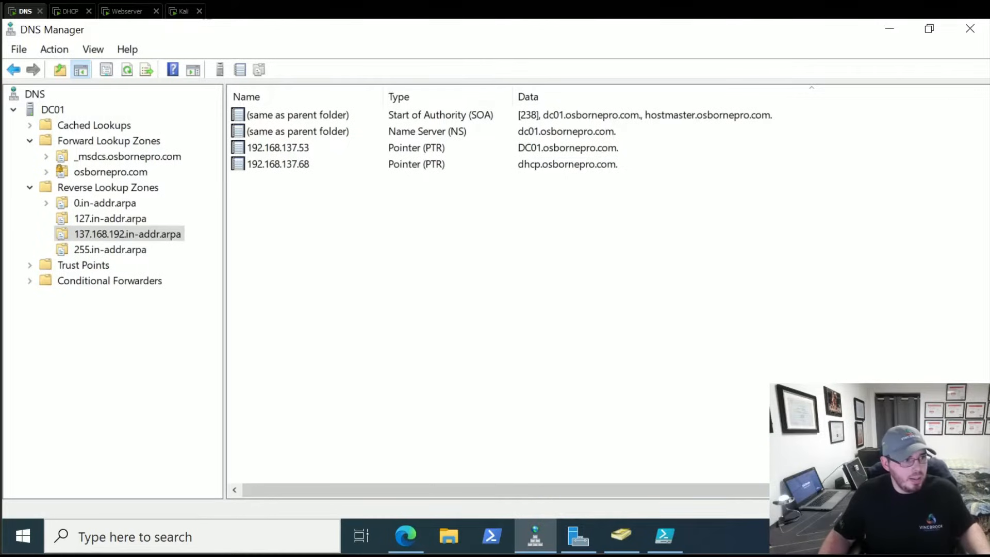
Step: Set dynamic updates to Secure only in the properties of the osbornepro.com forward lookup zone
{"action": "left_click", "coordinate": [110, 172]}
{"action": "right_click", "coordinate": [108, 175]}
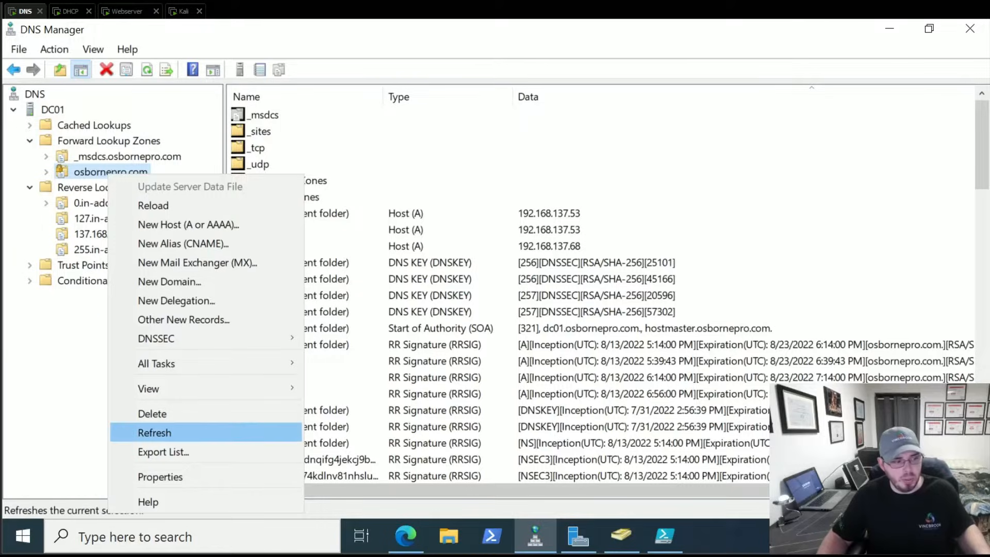
{"action": "left_click", "coordinate": [160, 476]}
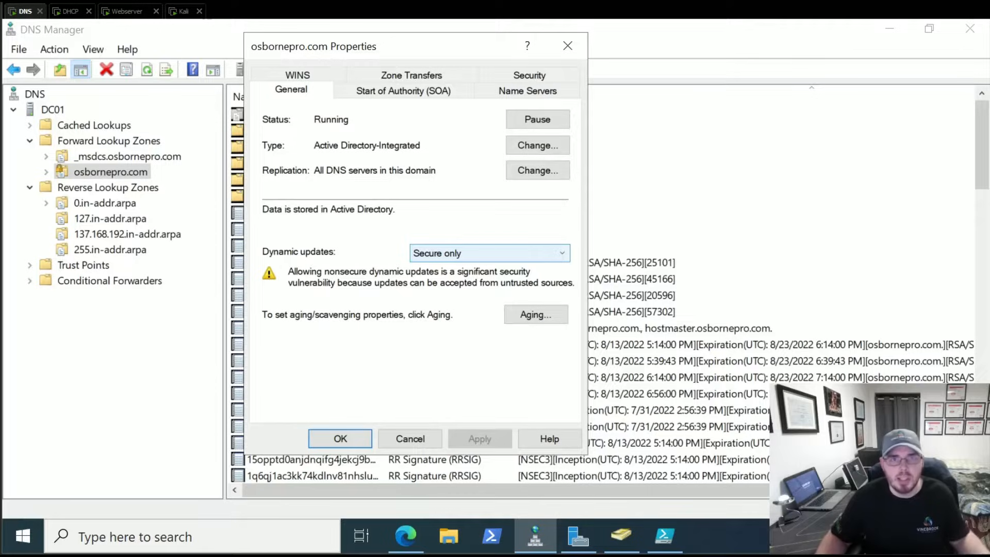
{"action": "left_click", "coordinate": [490, 253]}
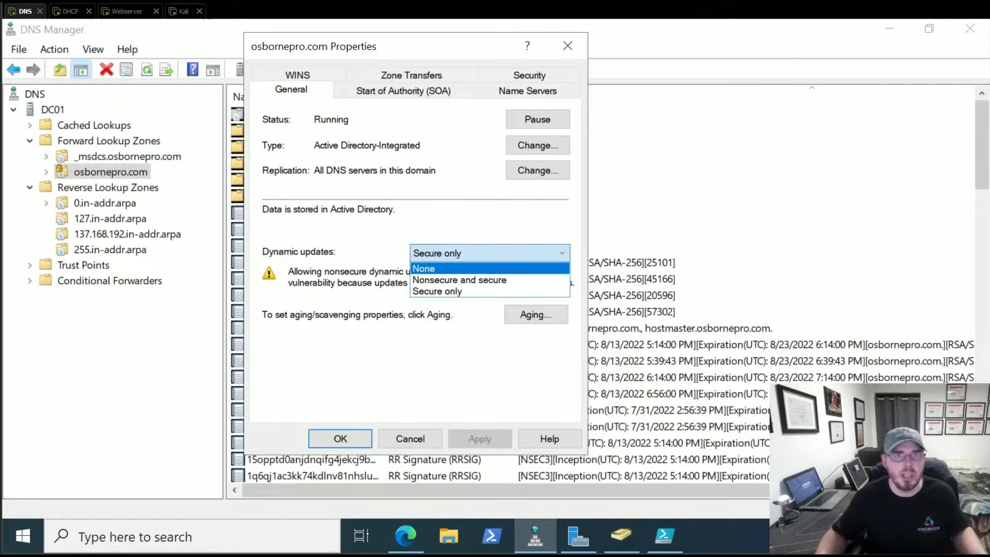
{"action": "key", "text": "Escape"}
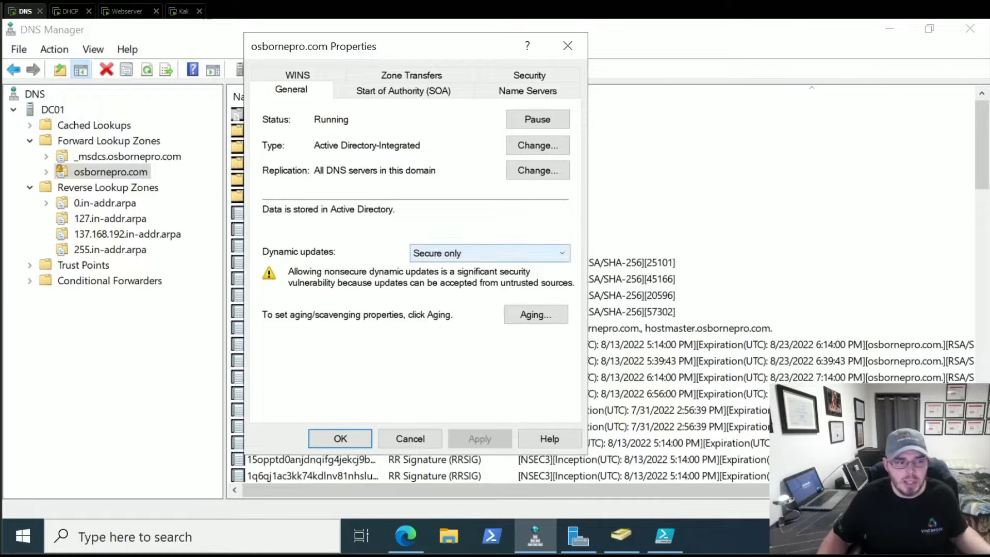
{"action": "left_click", "coordinate": [488, 253]}
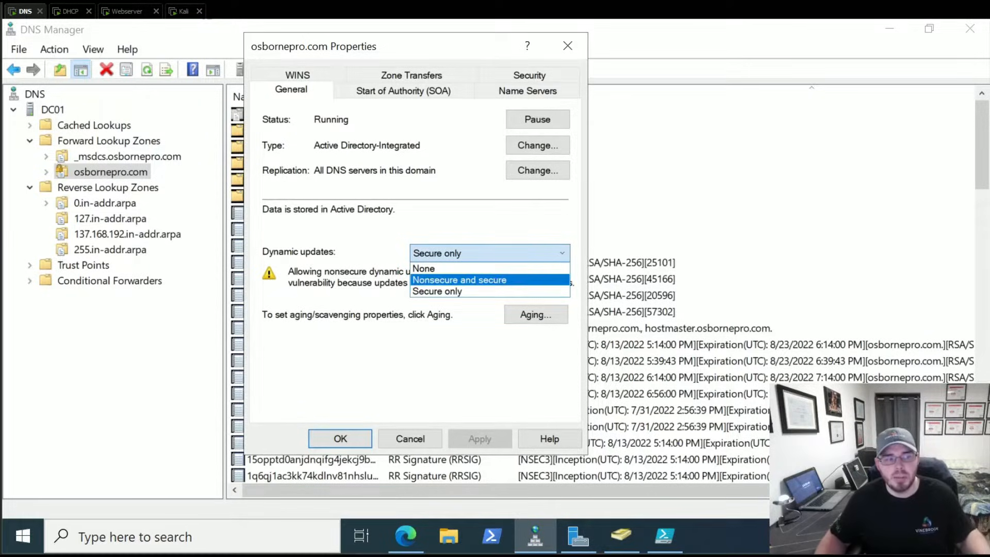
{"action": "left_click", "coordinate": [489, 291]}
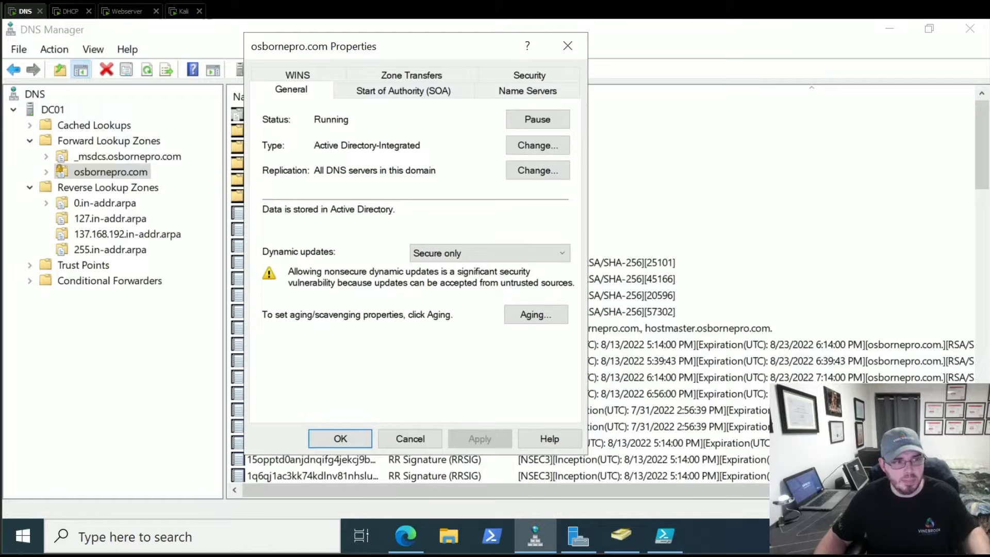
{"action": "left_click", "coordinate": [340, 438]}
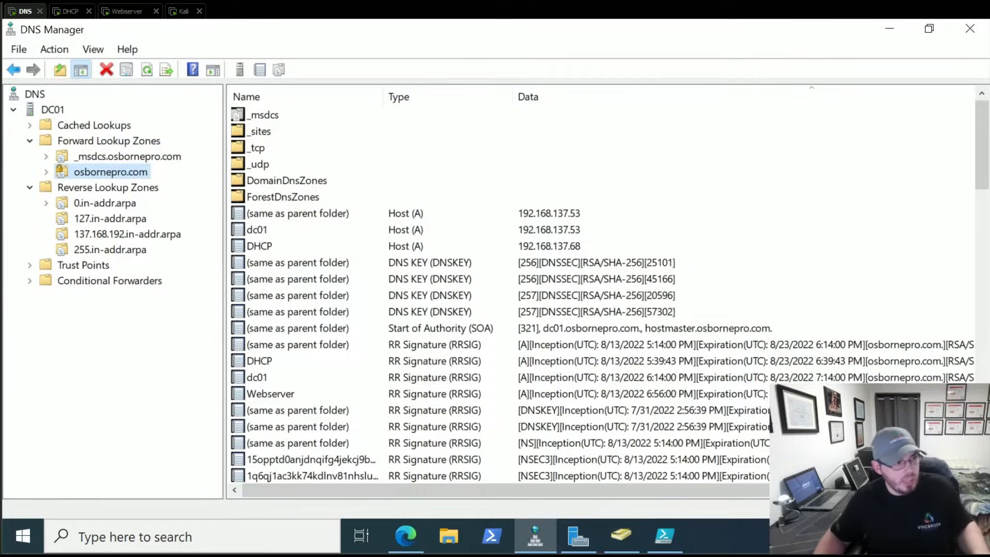
Step: Switch to the DHCP server and examine the DNS dynamic update settings in the IPv4 properties
{"action": "left_click", "coordinate": [68, 10]}
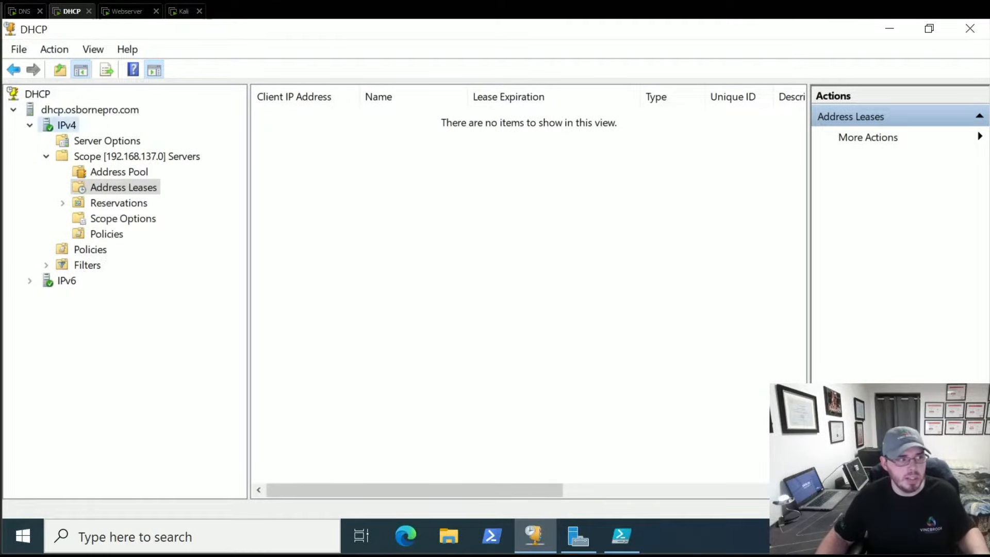
{"action": "left_click", "coordinate": [66, 125]}
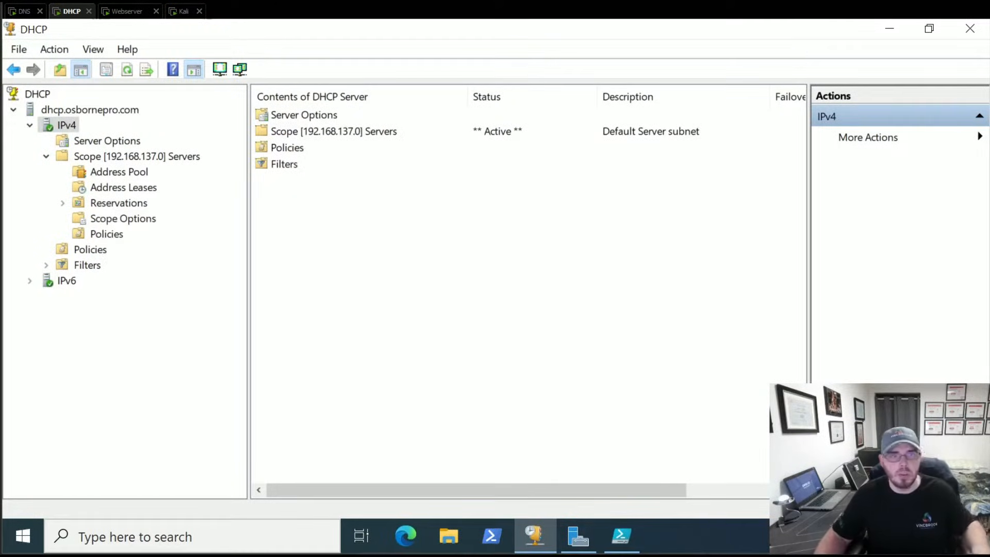
{"action": "left_click", "coordinate": [136, 157]}
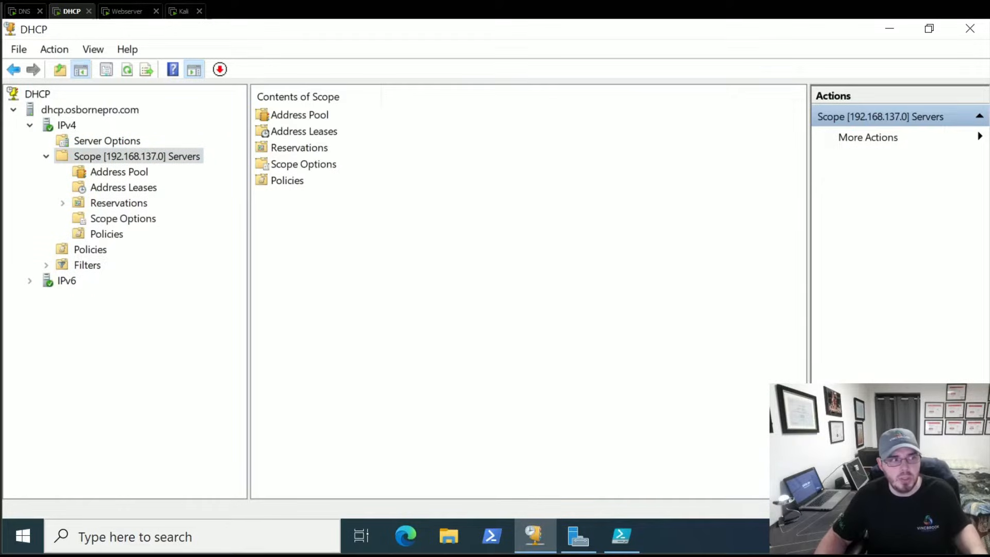
{"action": "left_click", "coordinate": [67, 126]}
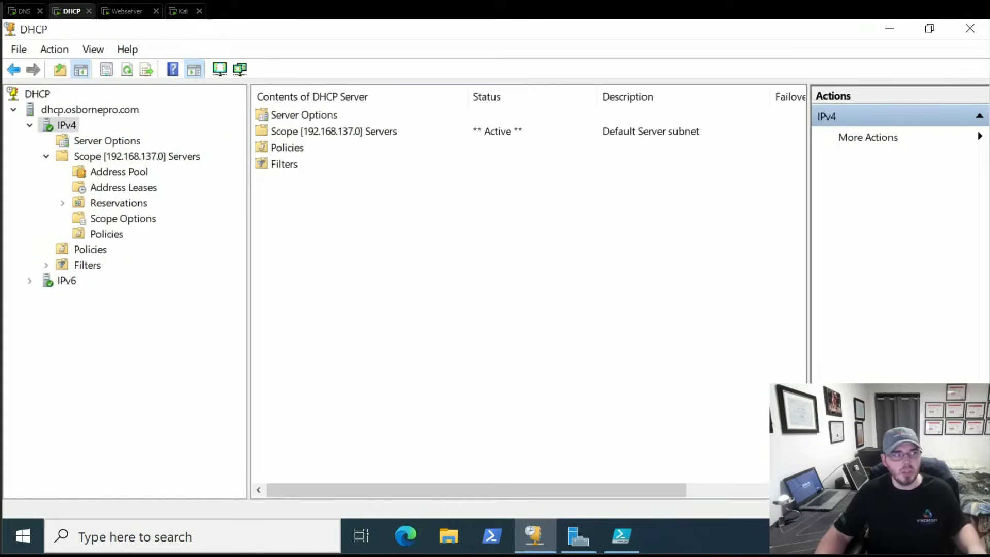
{"action": "right_click", "coordinate": [65, 126]}
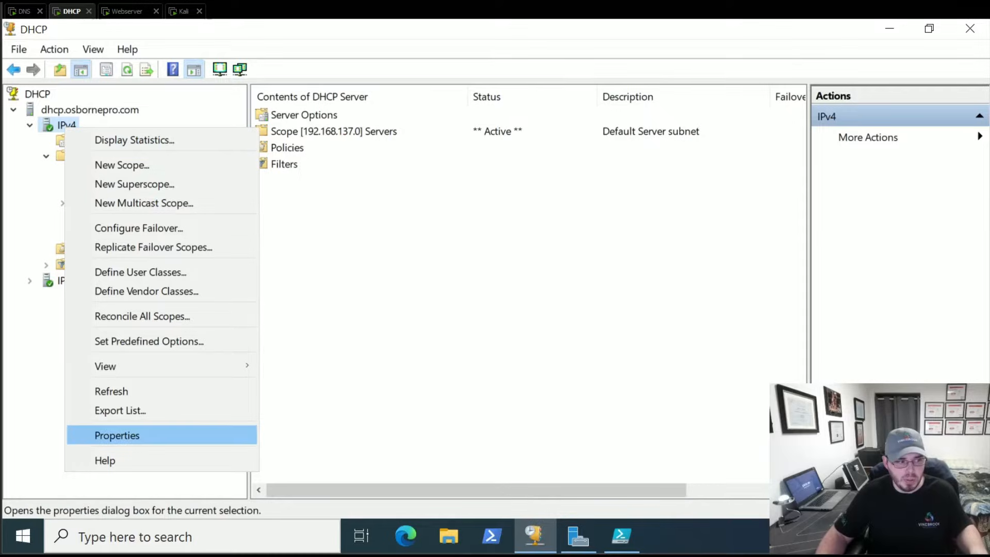
{"action": "left_click", "coordinate": [118, 435]}
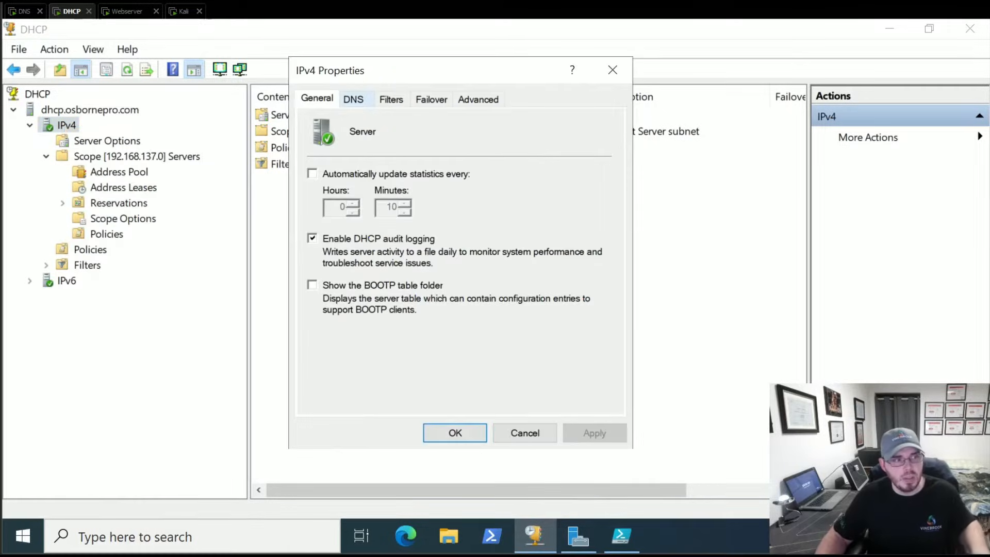
{"action": "left_click", "coordinate": [354, 99]}
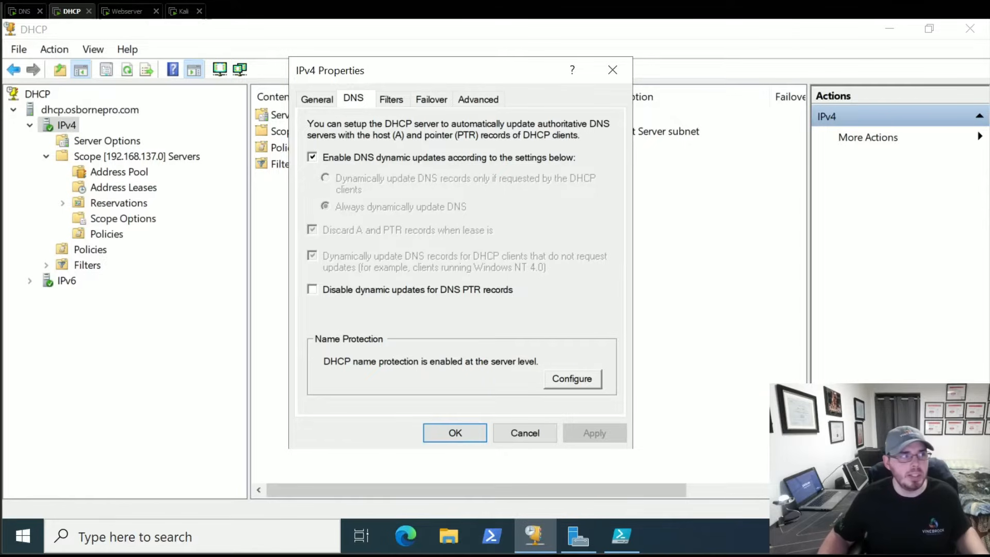
Step: Check the DHCP host record on the DNS server, and review the Name Protection setting in the DHCP server's IPv4 properties
{"action": "left_click", "coordinate": [24, 11]}
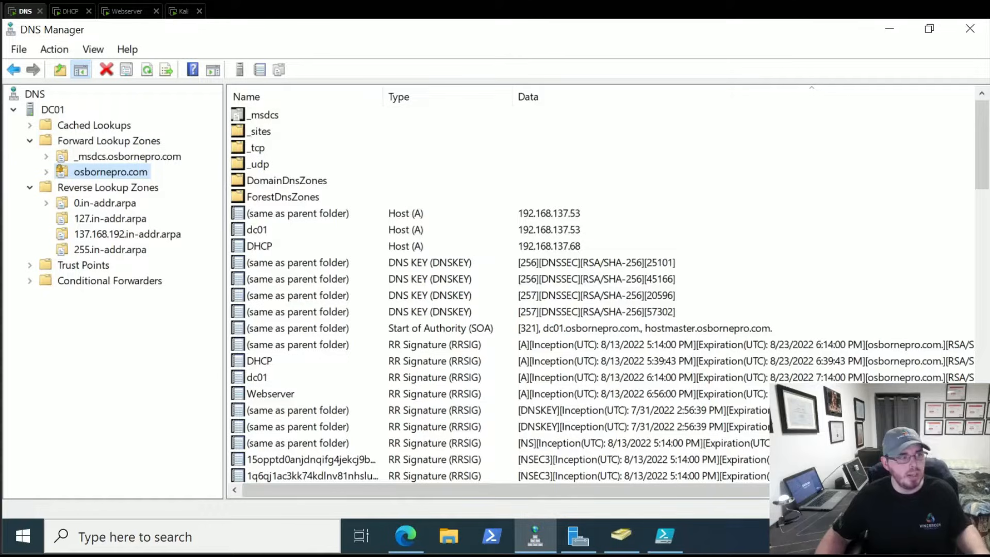
{"action": "left_click", "coordinate": [260, 246]}
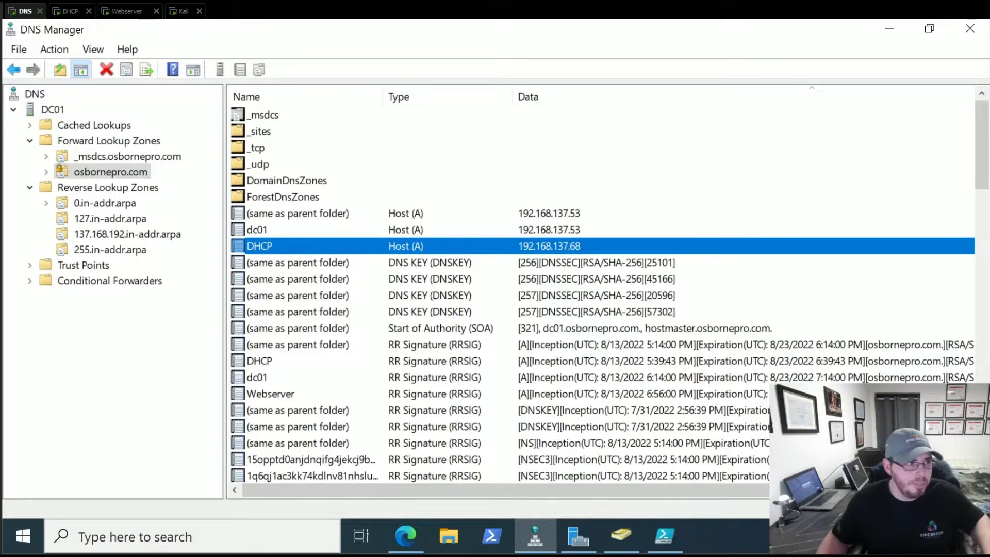
{"action": "left_click", "coordinate": [71, 11]}
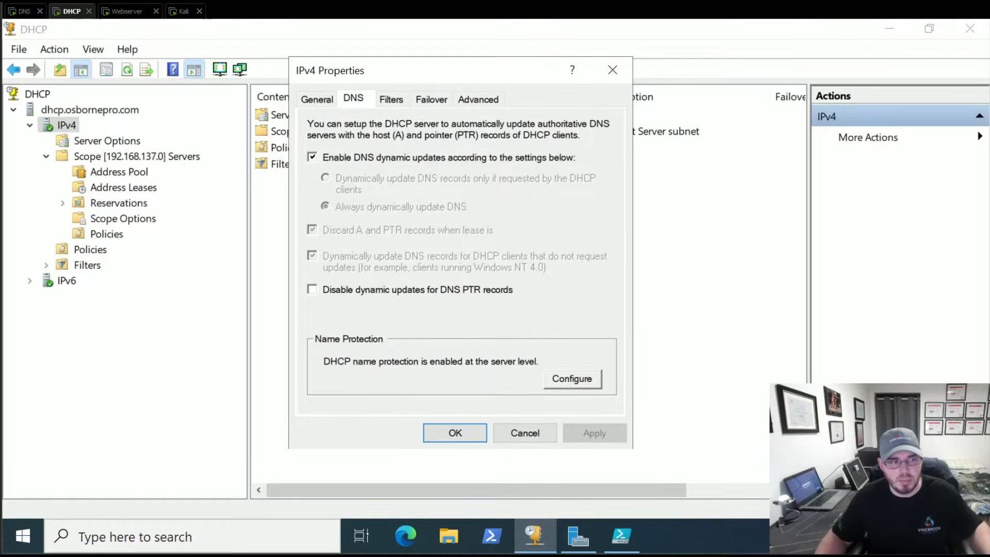
{"action": "left_click", "coordinate": [573, 380]}
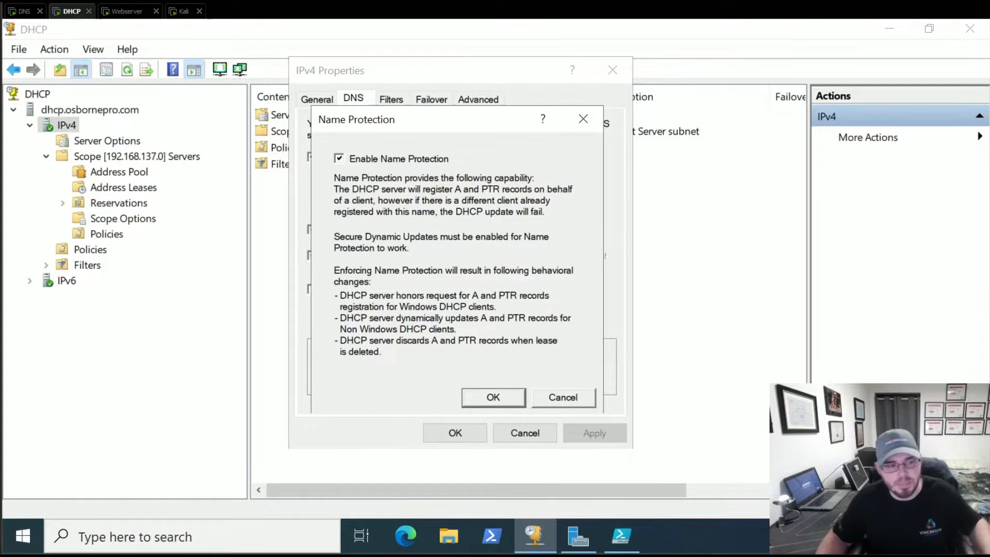
{"action": "key", "text": "Return"}
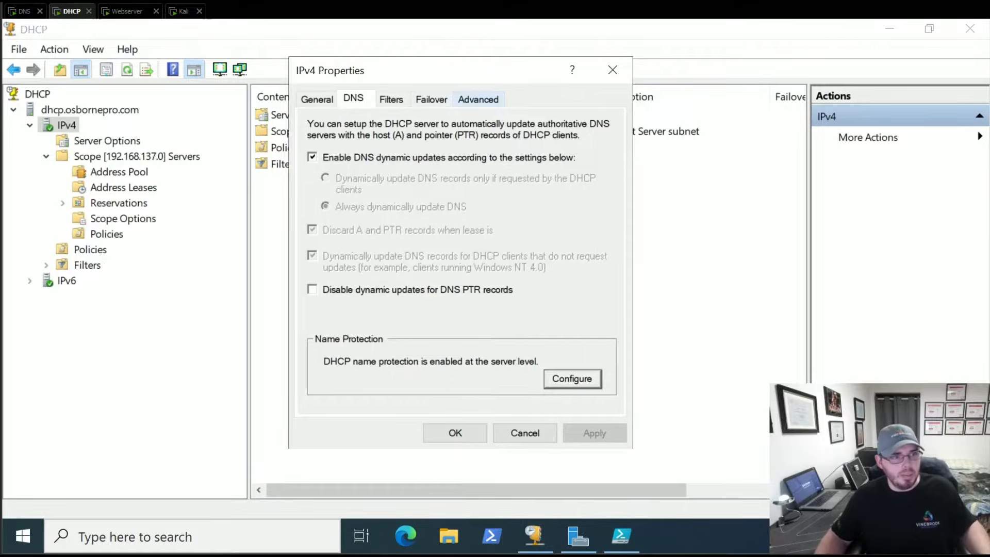
Step: Open the DNS dynamic update registration credentials from the IPv4 advanced settings and examine the configured account
{"action": "left_click", "coordinate": [478, 99]}
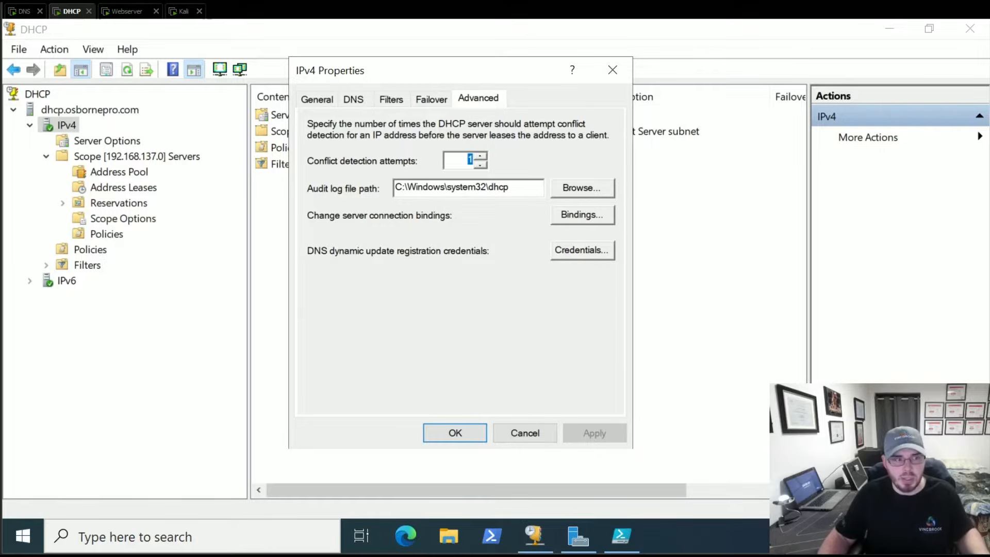
{"action": "left_click", "coordinate": [583, 250]}
{"action": "left_click", "coordinate": [472, 183]}
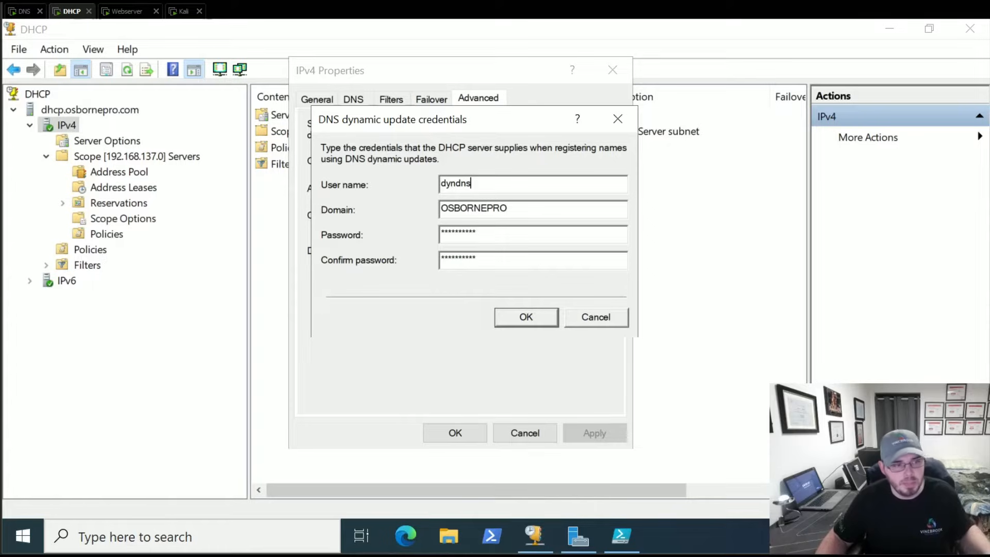
Step: Switch to Active Directory Users and Computers on the DNS server and inspect the group membership of the Dynamic DNS account in Managed > Users
{"action": "left_click", "coordinate": [24, 11]}
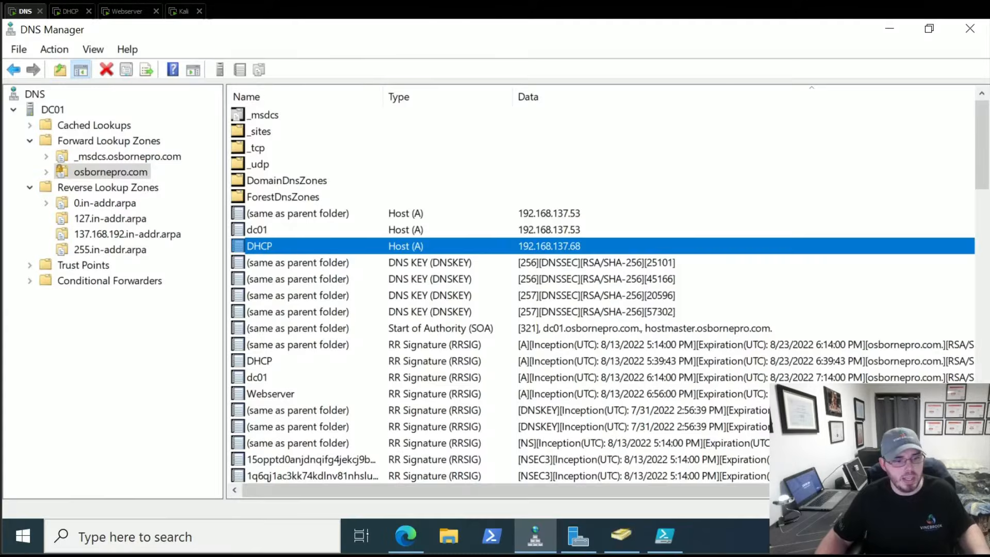
{"action": "left_click", "coordinate": [622, 535]}
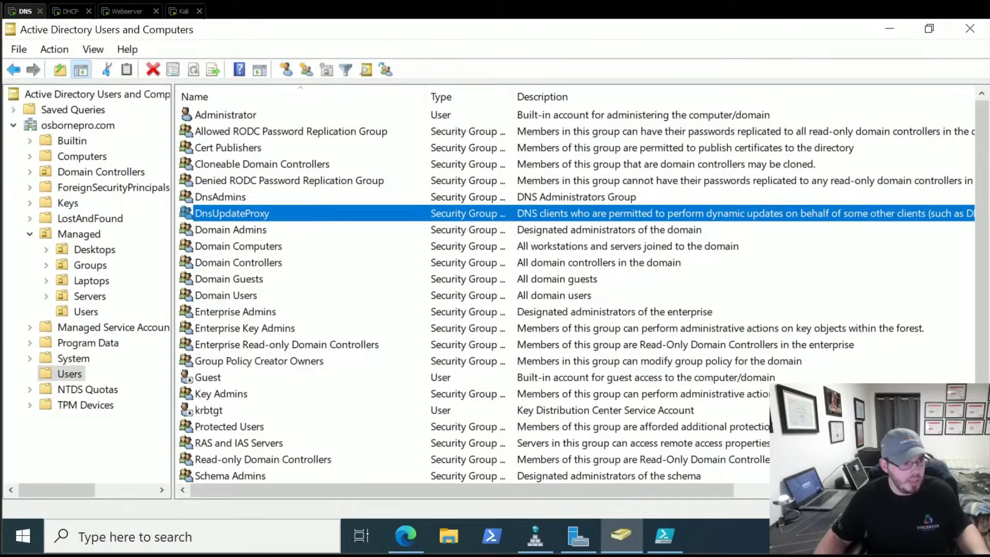
{"action": "left_click", "coordinate": [89, 296]}
{"action": "left_click", "coordinate": [86, 311]}
{"action": "double_click", "coordinate": [225, 115]}
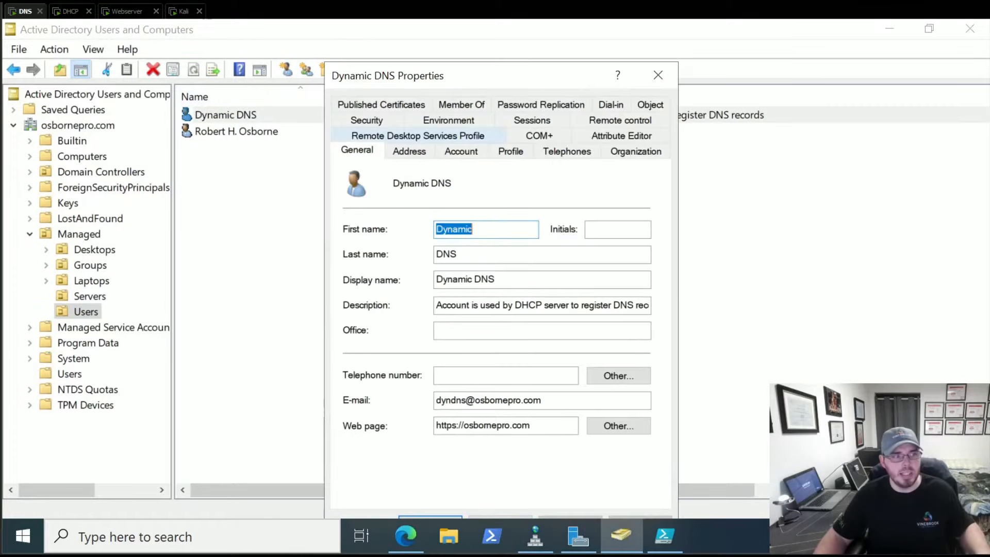
{"action": "left_click", "coordinate": [462, 105]}
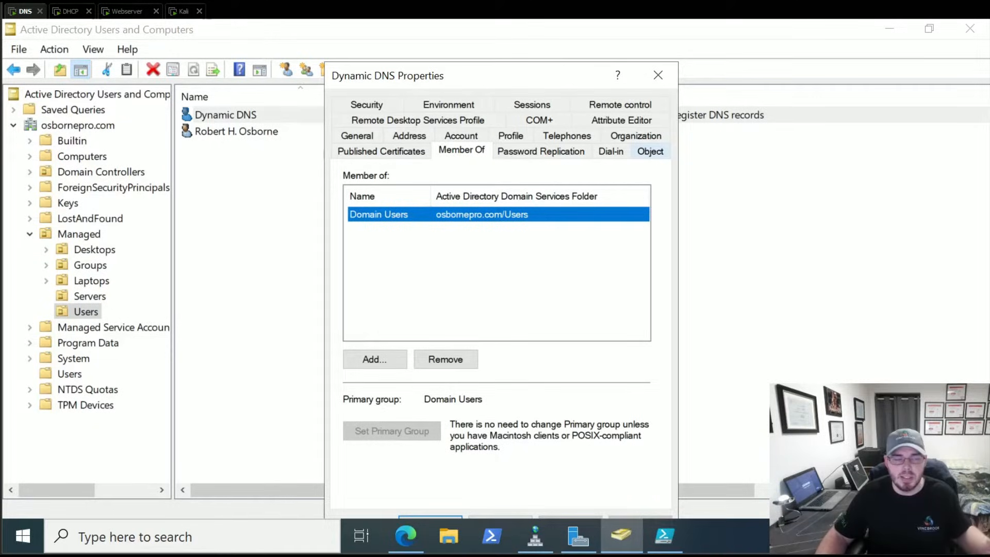
{"action": "left_click_drag", "start_coordinate": [568, 74], "coordinate": [551, 50]}
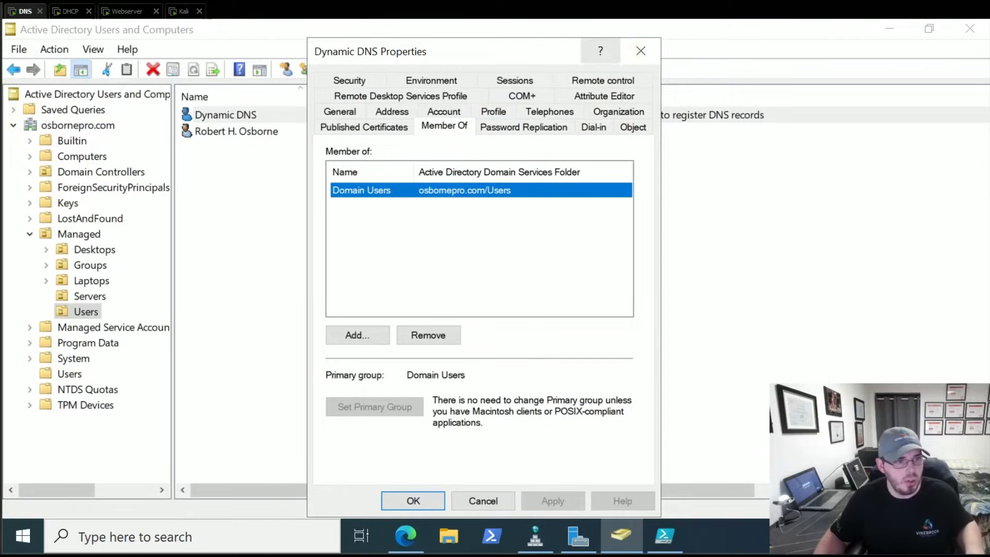
{"action": "left_click", "coordinate": [641, 51]}
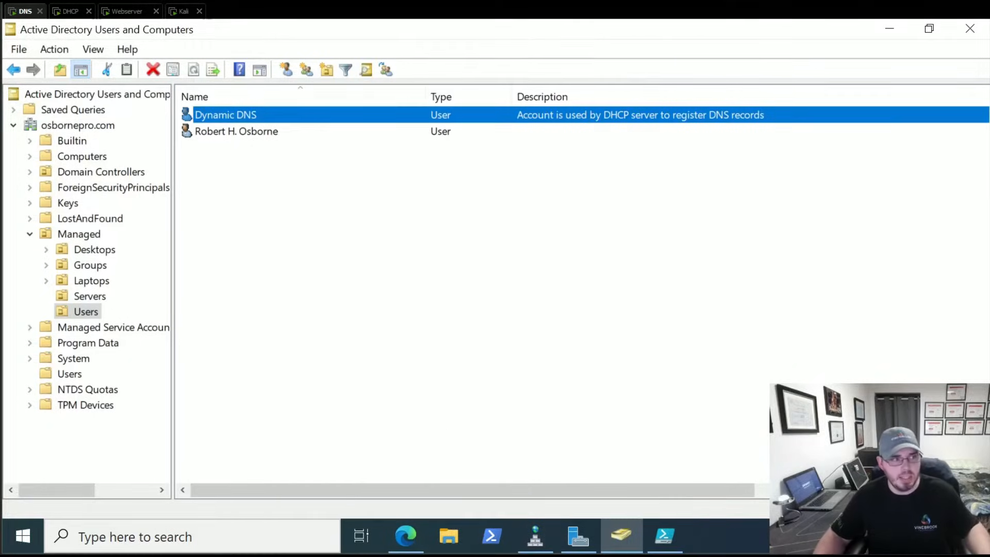
Step: Review the update credentials on the DHCP server, and inspect the DnsUpdateProxy group's members in the DNS server's default Users container
{"action": "left_click", "coordinate": [71, 11]}
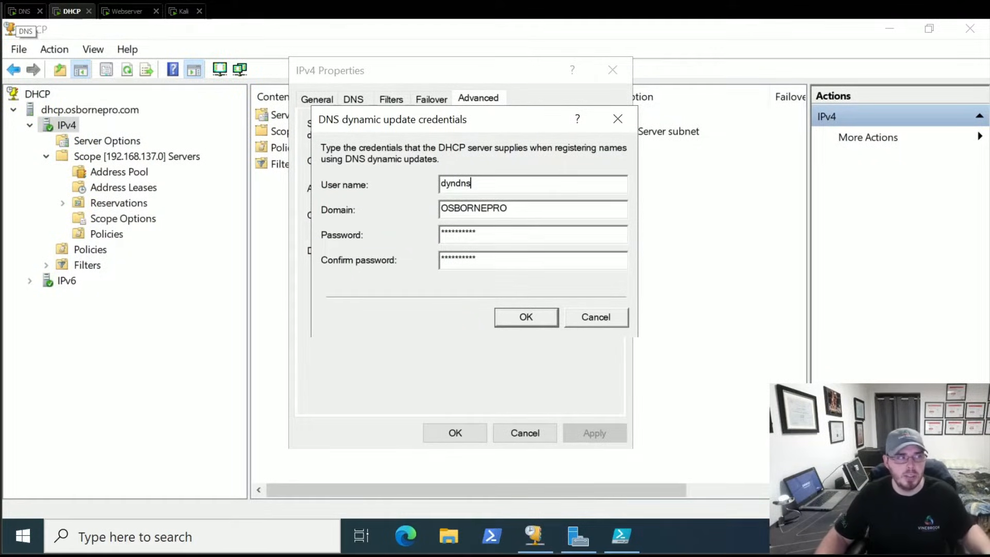
{"action": "left_click", "coordinate": [23, 11]}
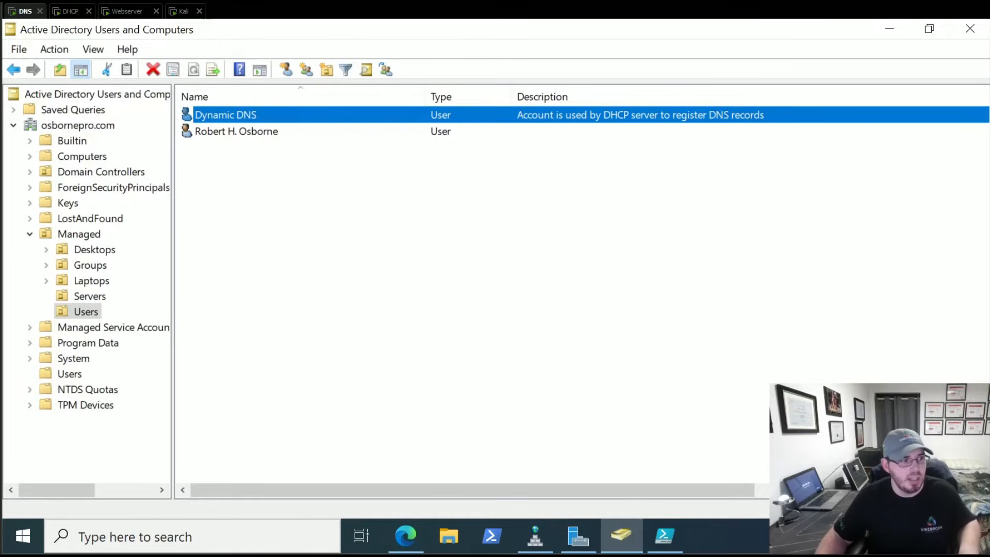
{"action": "left_click", "coordinate": [69, 374]}
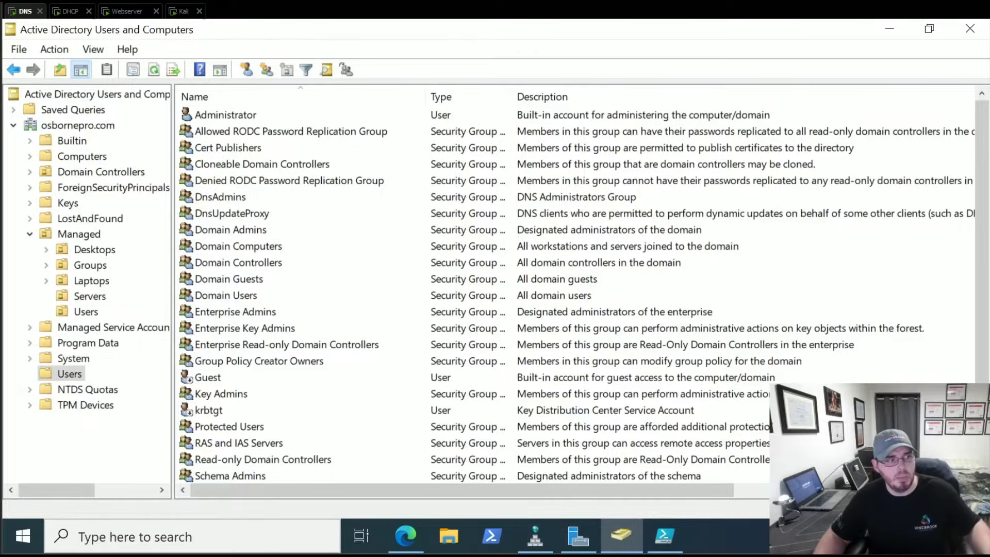
{"action": "double_click", "coordinate": [231, 214]}
{"action": "left_click", "coordinate": [427, 96]}
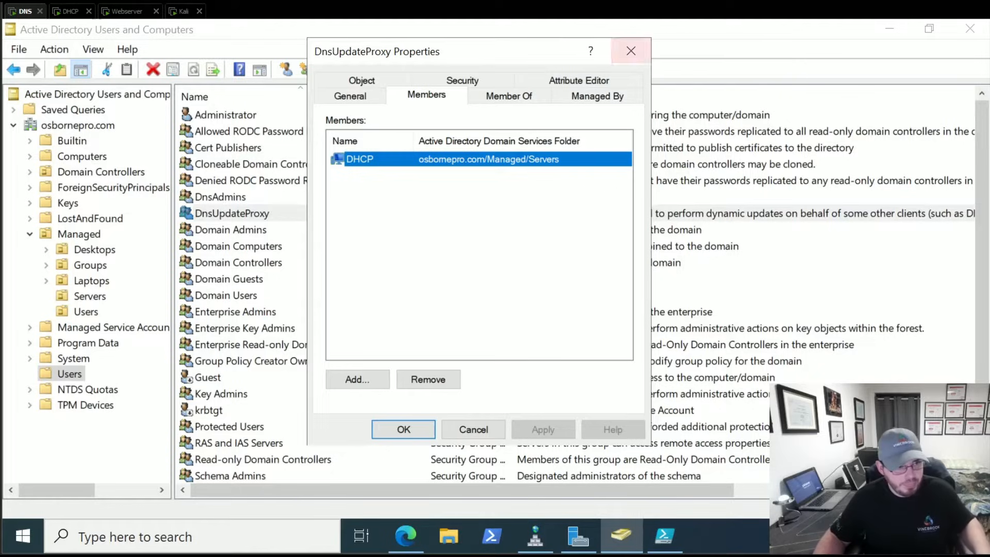
{"action": "left_click", "coordinate": [631, 51]}
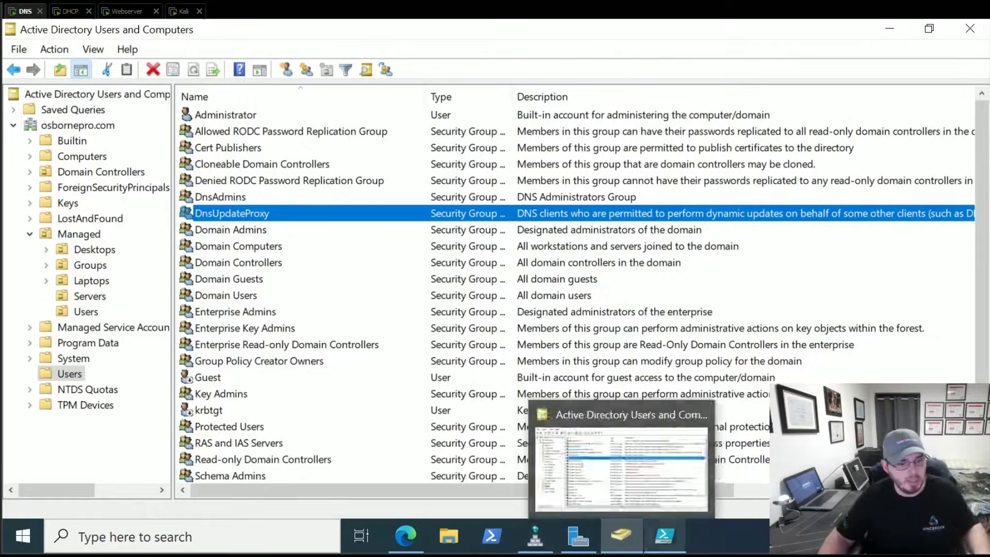
Step: Switch to PowerShell ISE on the DNS server and examine the command dnscmd /config /OpenAclOnProxyUpdates 0
{"action": "left_click", "coordinate": [665, 535]}
{"action": "left_click_drag", "start_coordinate": [649, 118], "coordinate": [113, 118]}
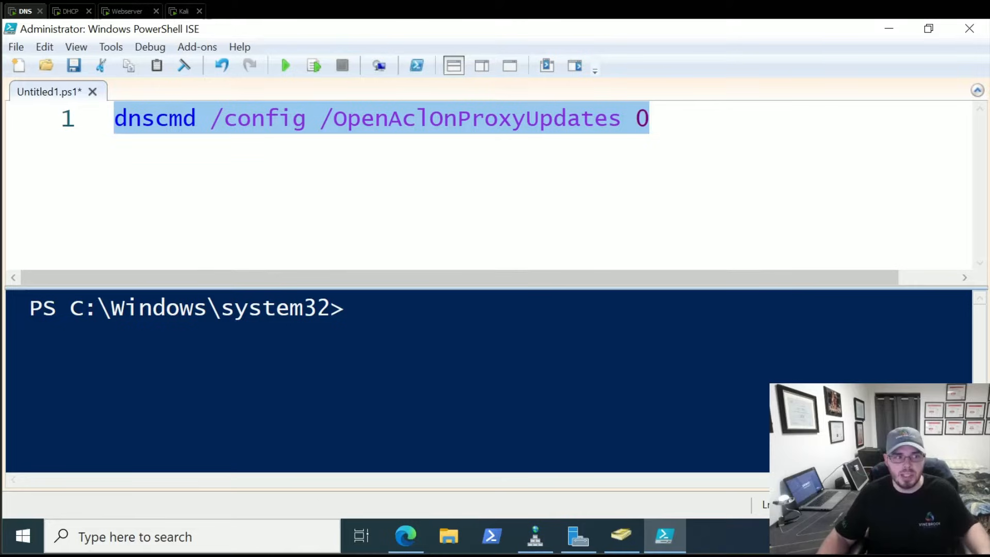
{"action": "left_click", "coordinate": [651, 119]}
{"action": "left_click_drag", "start_coordinate": [651, 119], "coordinate": [114, 119]}
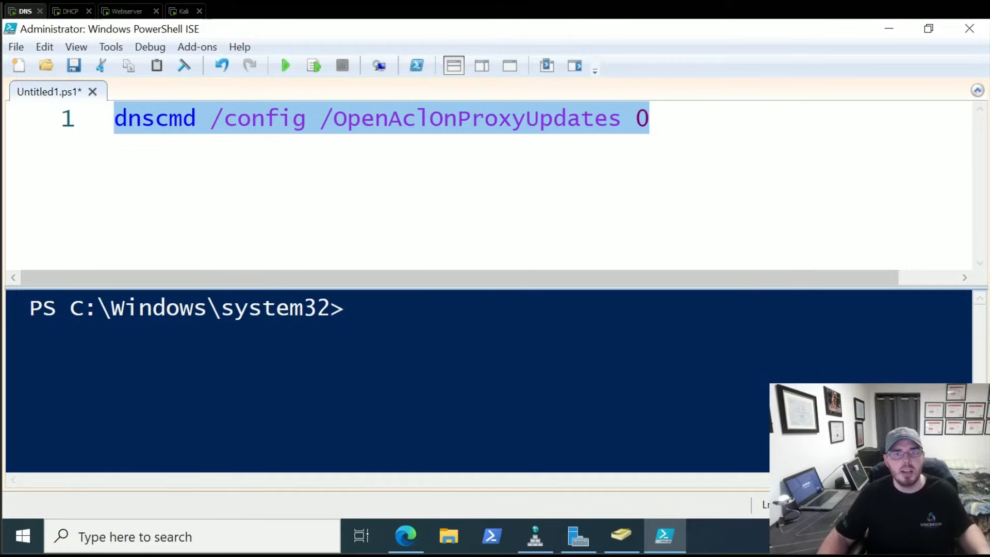
{"action": "left_click", "coordinate": [889, 29]}
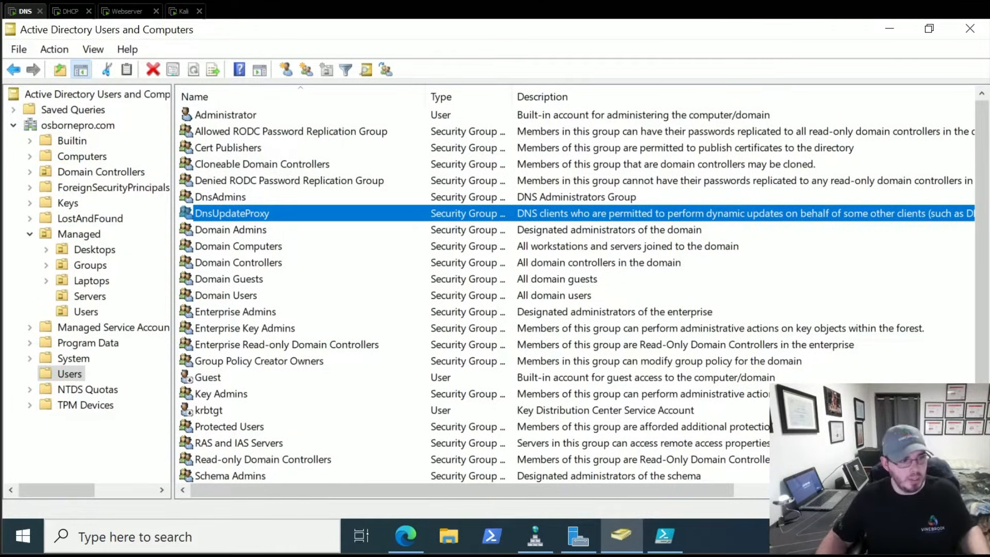
Step: Return to Active Directory Users and Computers and recheck which members belong to the DnsUpdateProxy group
{"action": "double_click", "coordinate": [232, 213]}
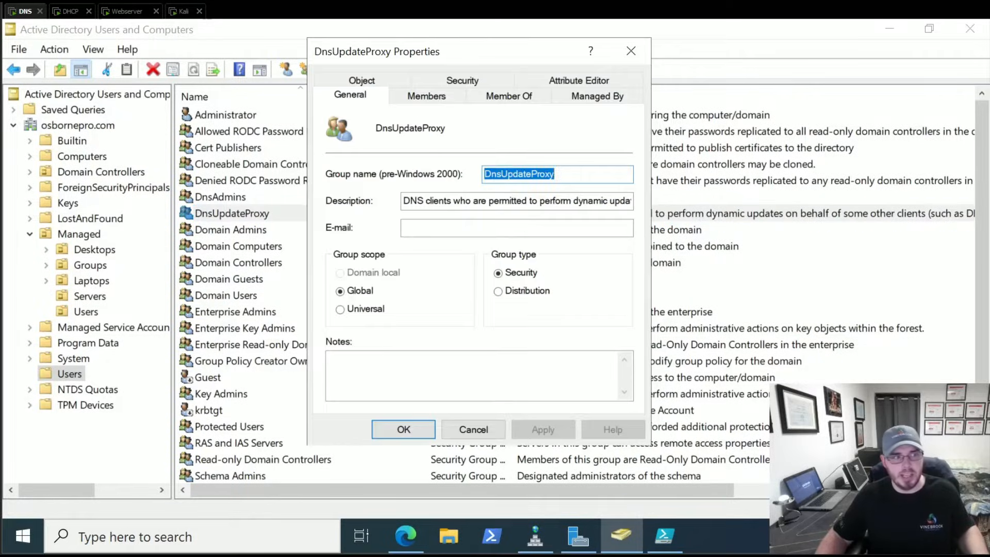
{"action": "key", "text": "ctrl+Tab"}
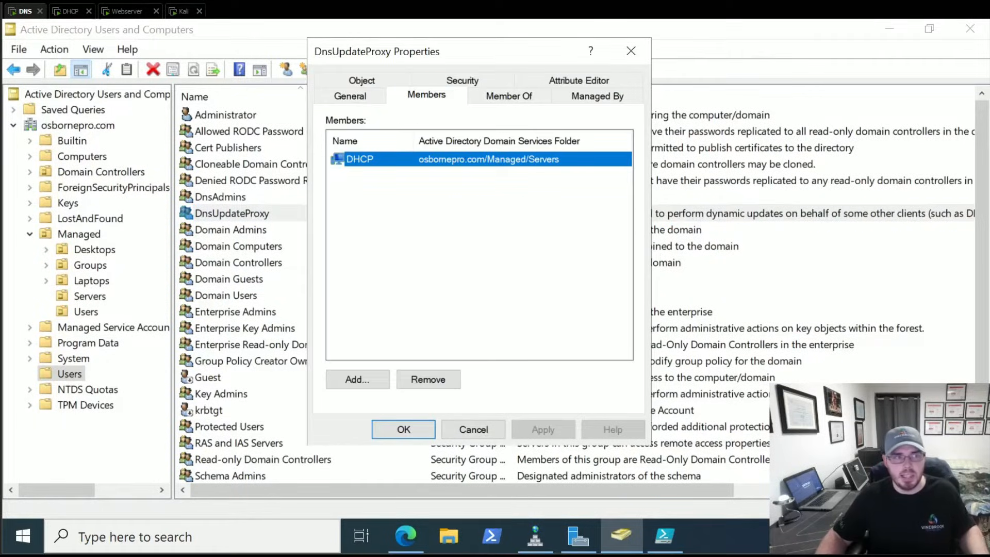
{"action": "left_click", "coordinate": [631, 51]}
Step: Examine the logon name and account options of the Dynamic DNS account in Managed > Users
{"action": "left_click", "coordinate": [86, 312]}
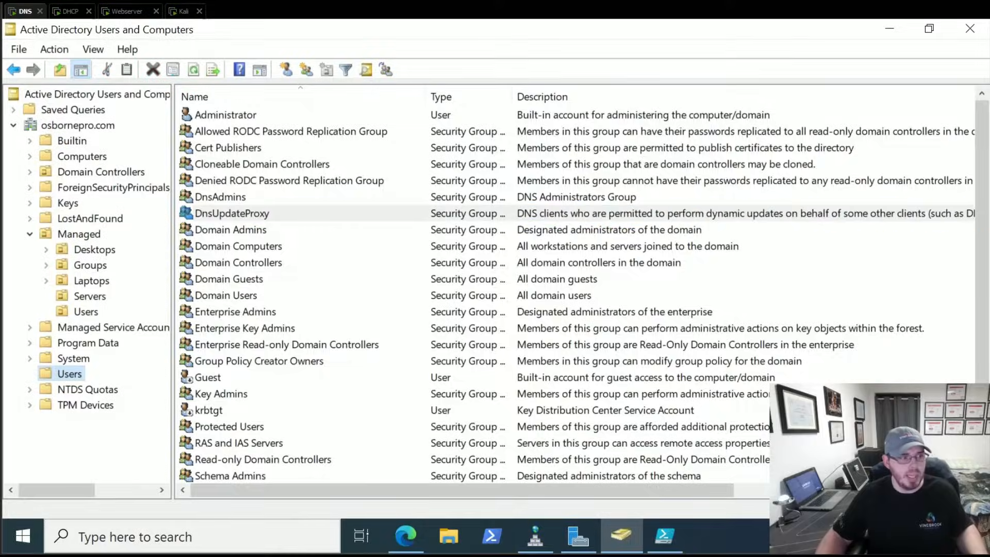
{"action": "double_click", "coordinate": [225, 115]}
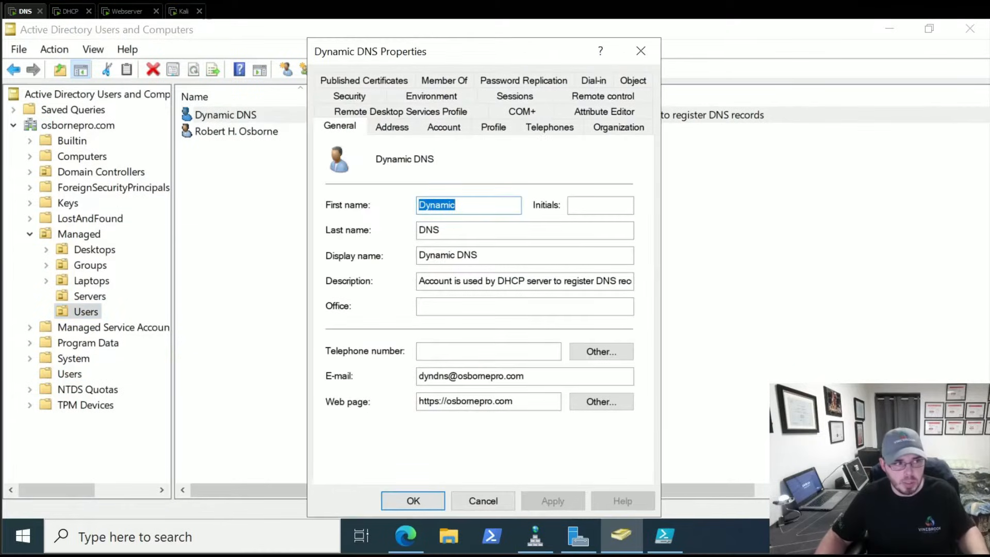
{"action": "key", "text": "ctrl+Tab"}
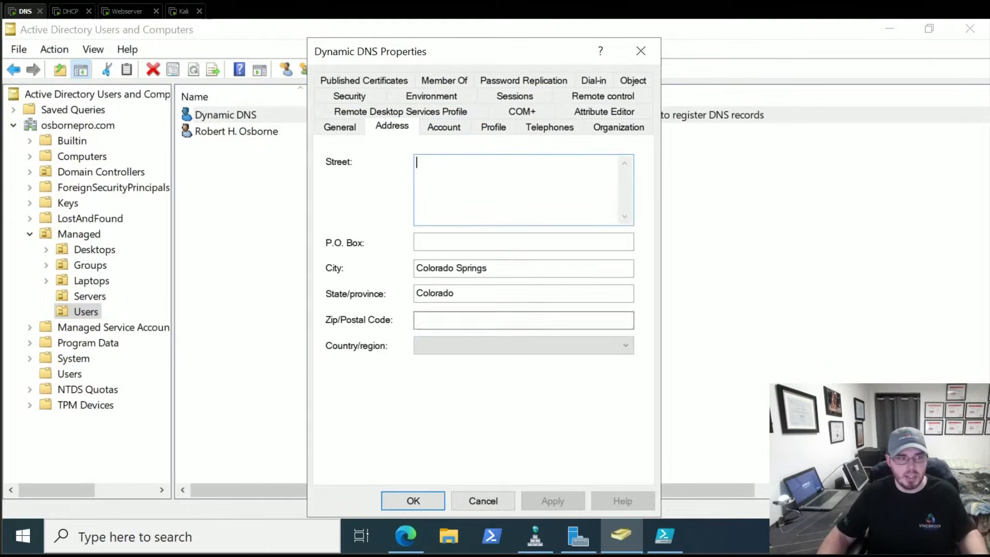
{"action": "key", "text": "ctrl+Tab"}
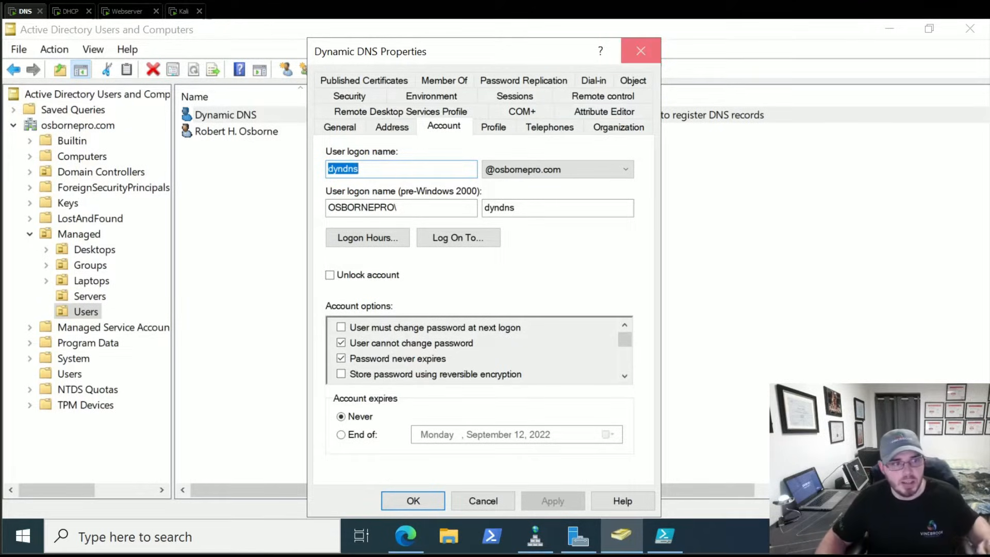
{"action": "left_click", "coordinate": [641, 51]}
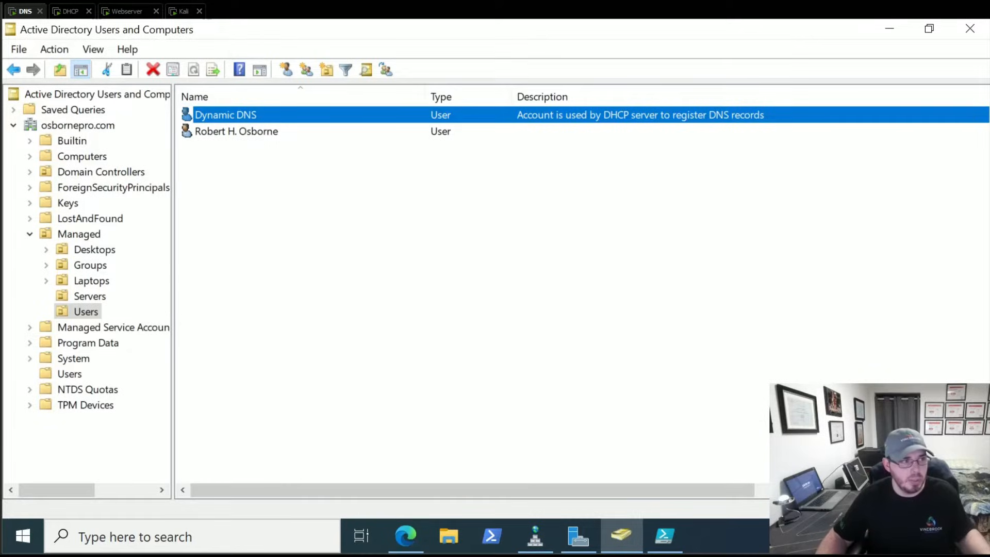
Step: Switch to the DHCP server, accept the dynamic update credentials, and review the Name Protection setting in the IPv4 properties
{"action": "left_click", "coordinate": [71, 11]}
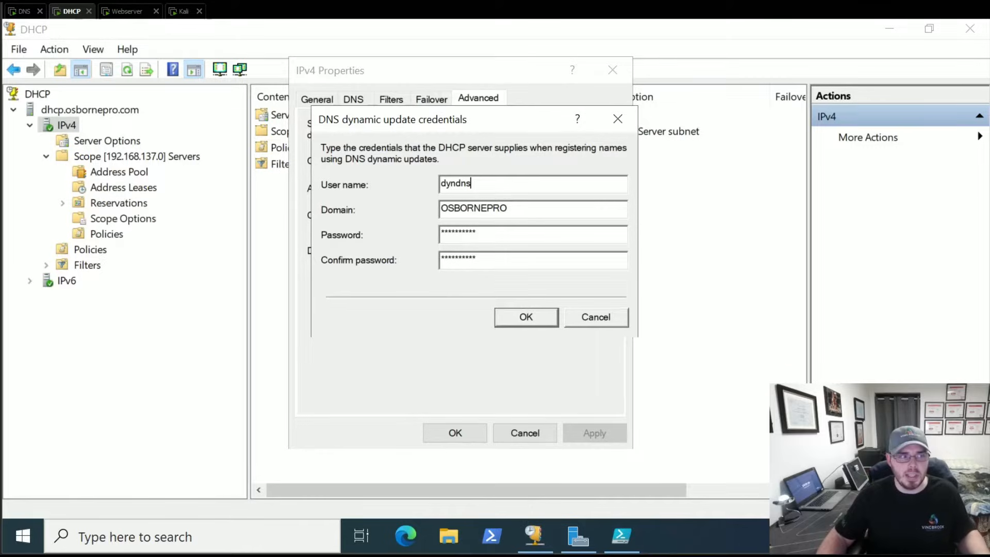
{"action": "key", "text": "Return"}
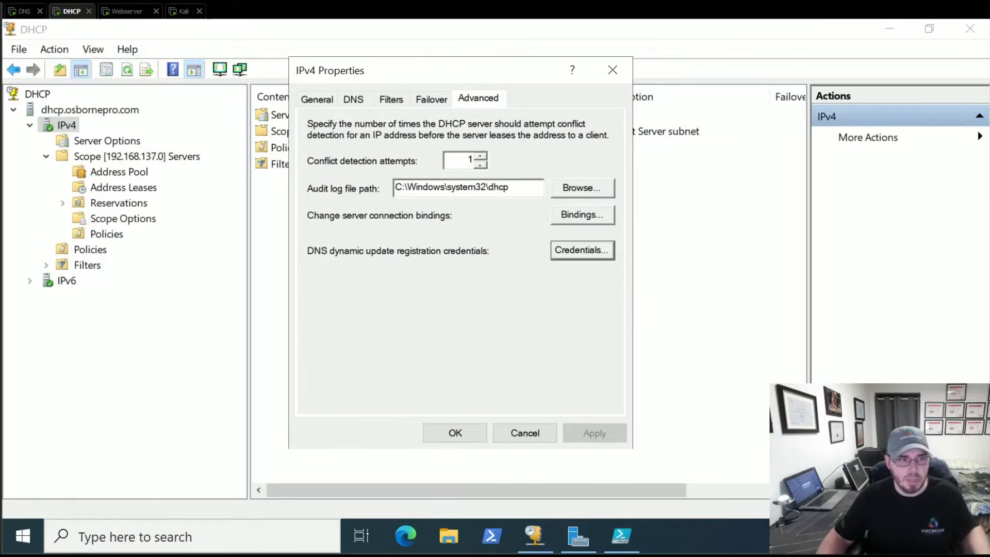
{"action": "left_click", "coordinate": [354, 99]}
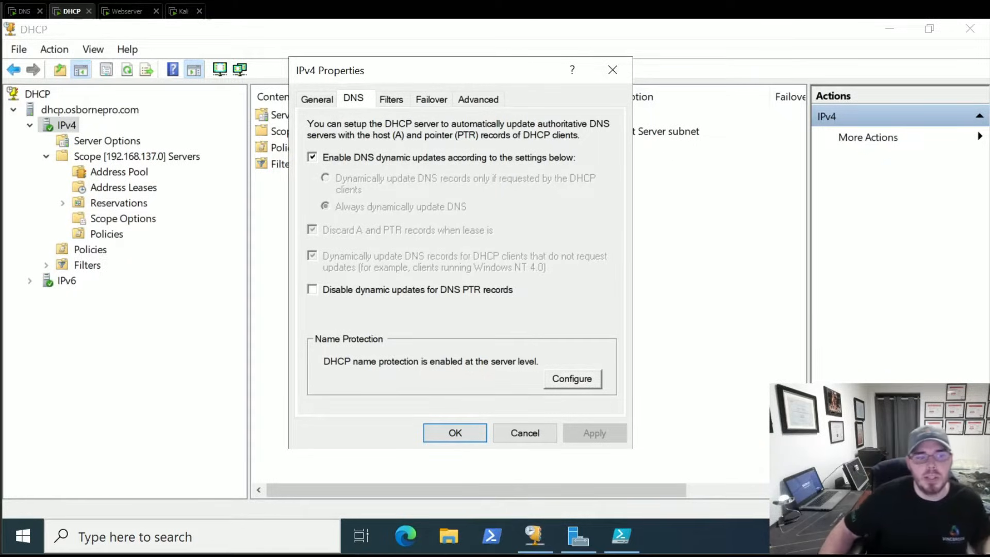
{"action": "left_click", "coordinate": [573, 378]}
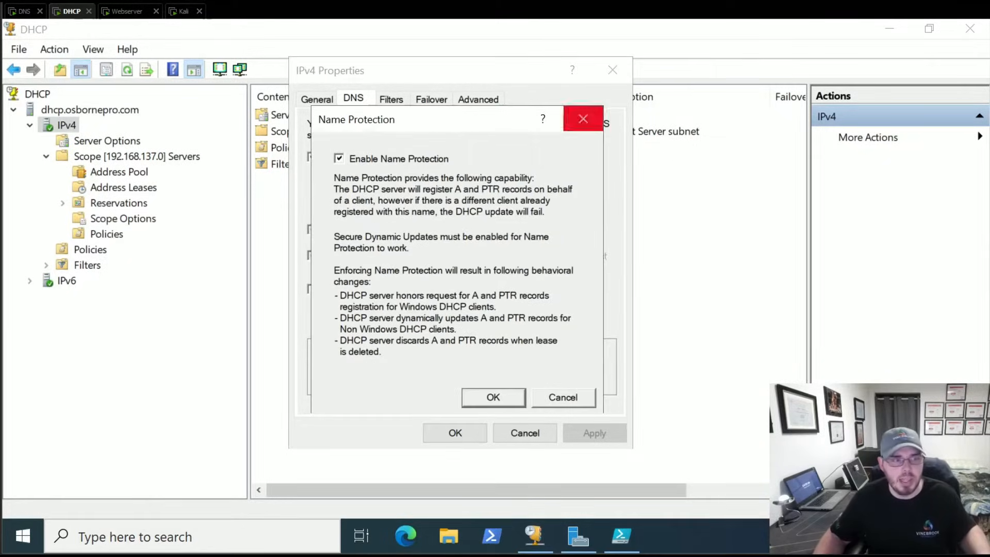
{"action": "left_click", "coordinate": [582, 117]}
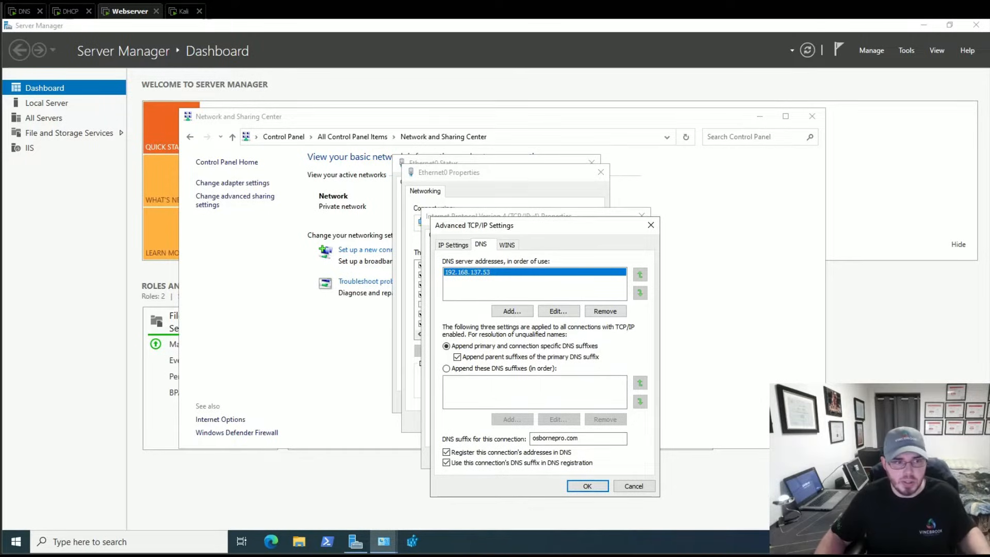
Step: Examine the connection's DNS suffix and registration options in the Webserver's Advanced TCP/IP Settings, accepting and closing the network windows
{"action": "left_click_drag", "start_coordinate": [515, 225], "coordinate": [491, 124]}
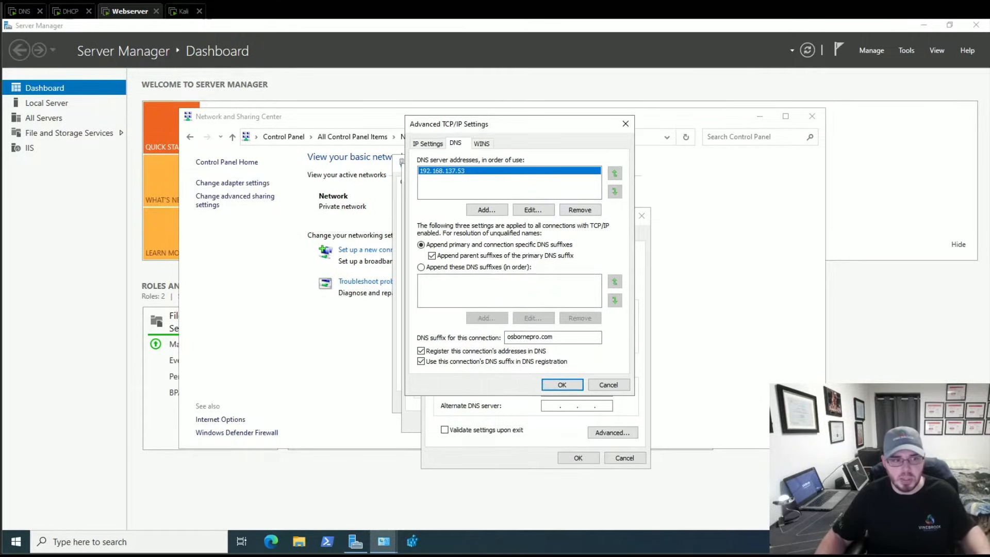
{"action": "double_click", "coordinate": [530, 337]}
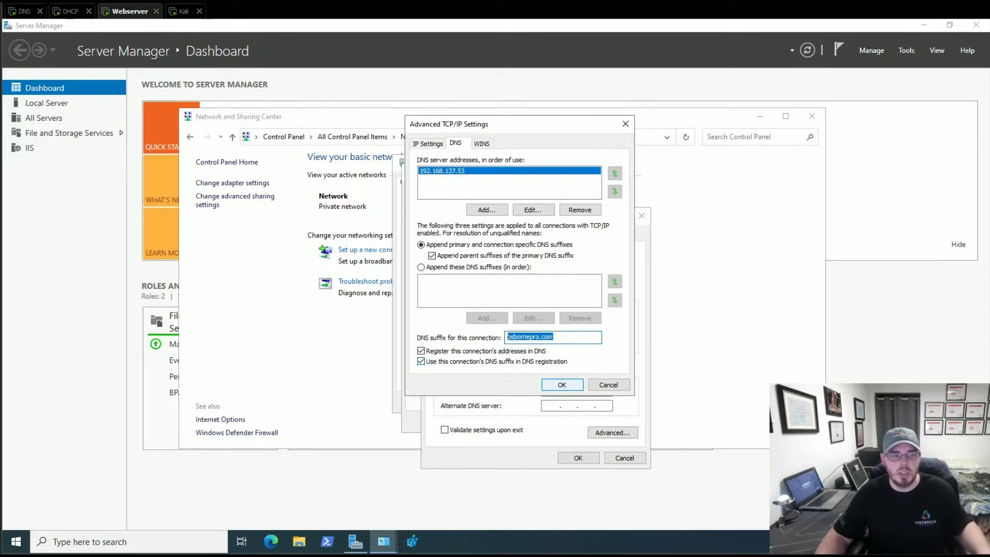
{"action": "key", "text": "Return"}
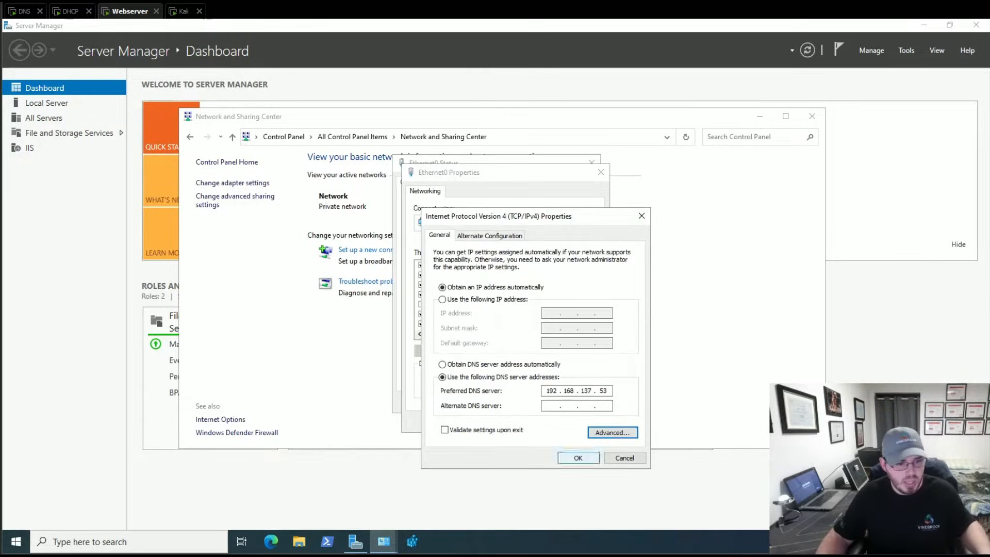
{"action": "key", "text": "Return"}
{"action": "key", "text": "Return"}
{"action": "key", "text": "Return"}
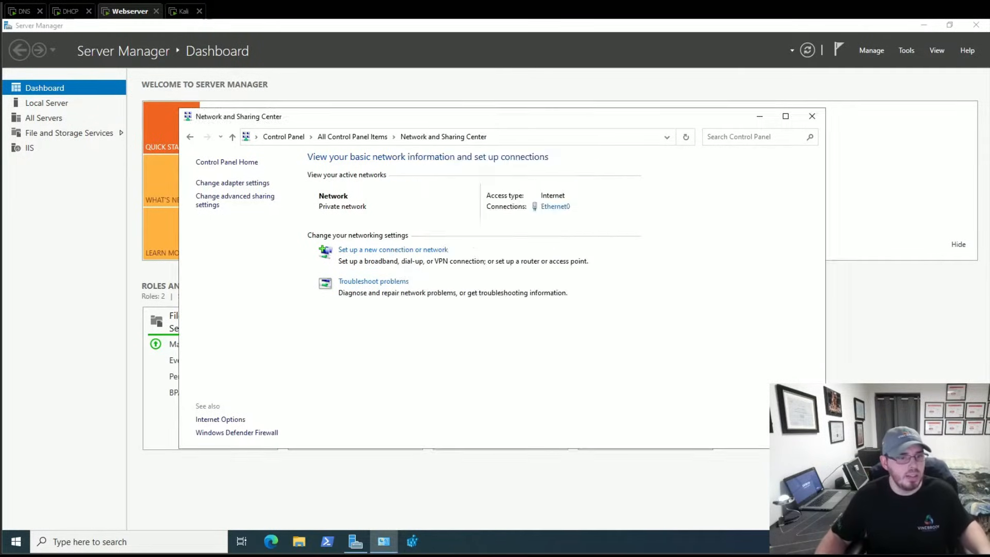
{"action": "left_click", "coordinate": [812, 116]}
Step: On the DHCP server, accept the IPv4 properties and refresh the address leases of the Servers scope
{"action": "left_click", "coordinate": [67, 11]}
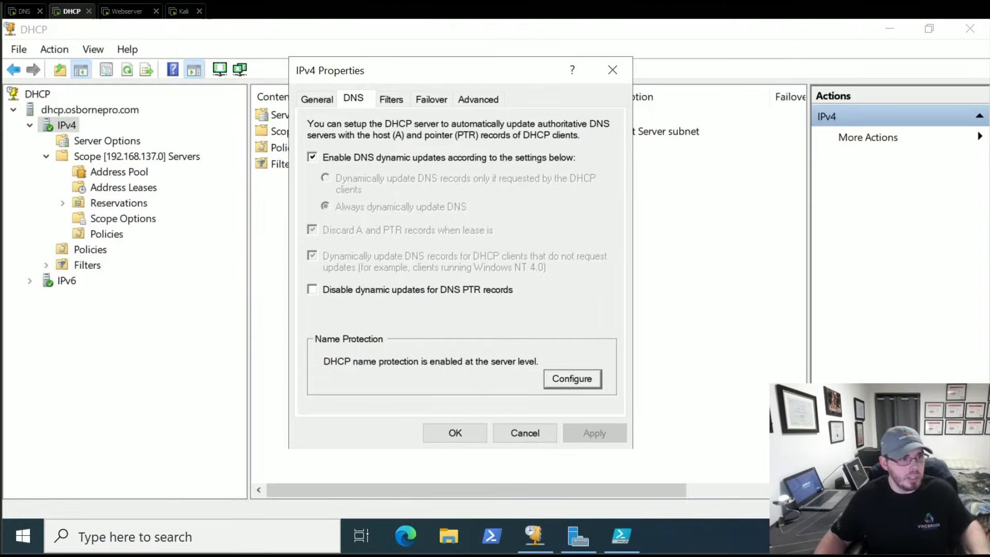
{"action": "left_click", "coordinate": [455, 432]}
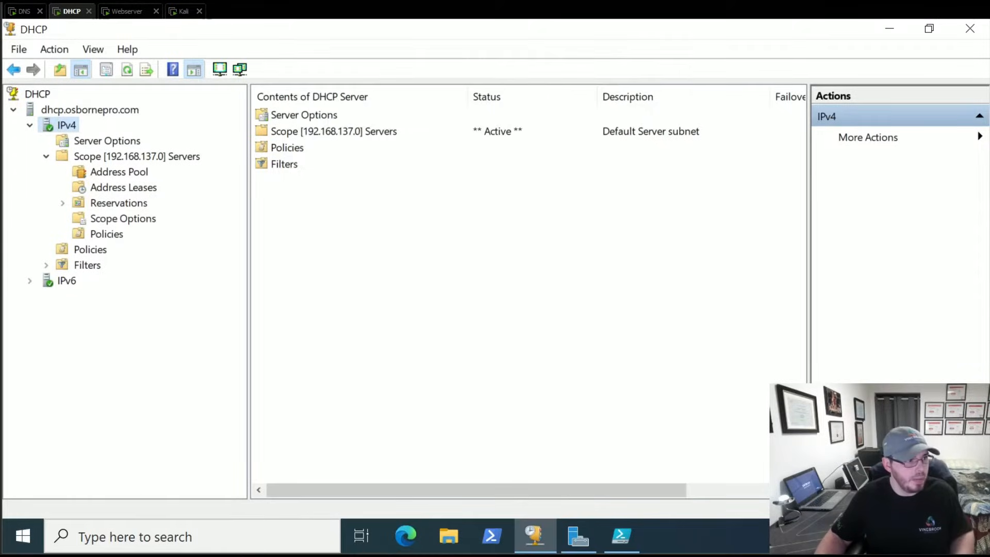
{"action": "left_click", "coordinate": [119, 203]}
{"action": "left_click", "coordinate": [124, 188]}
{"action": "right_click", "coordinate": [112, 189]}
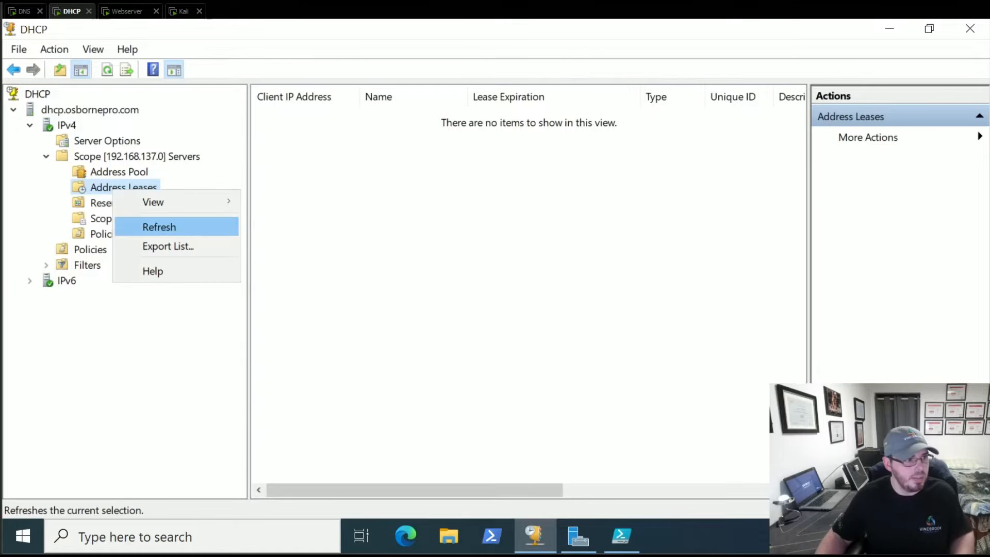
{"action": "left_click", "coordinate": [155, 226]}
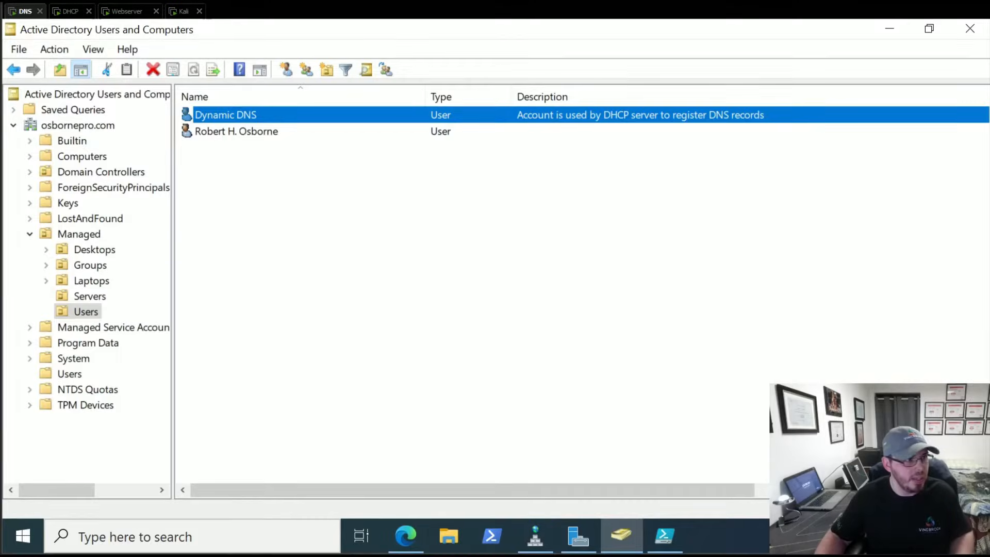
Step: In the DNS server's DNS Manager, refresh the 137.168.192.in-addr.arpa reverse zone and check the osbornepro.com forward zone's records
{"action": "left_click", "coordinate": [536, 536]}
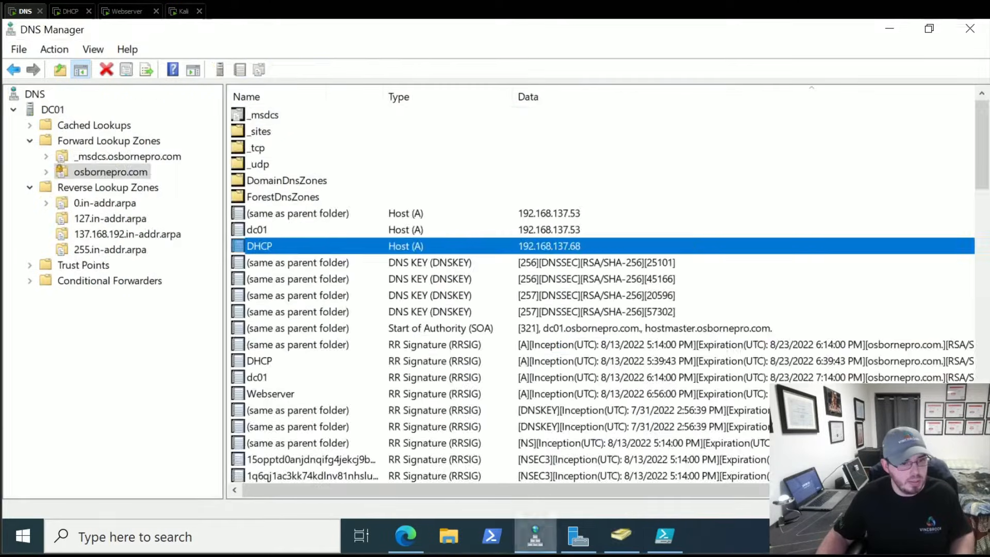
{"action": "left_click", "coordinate": [126, 234]}
{"action": "right_click", "coordinate": [143, 234]}
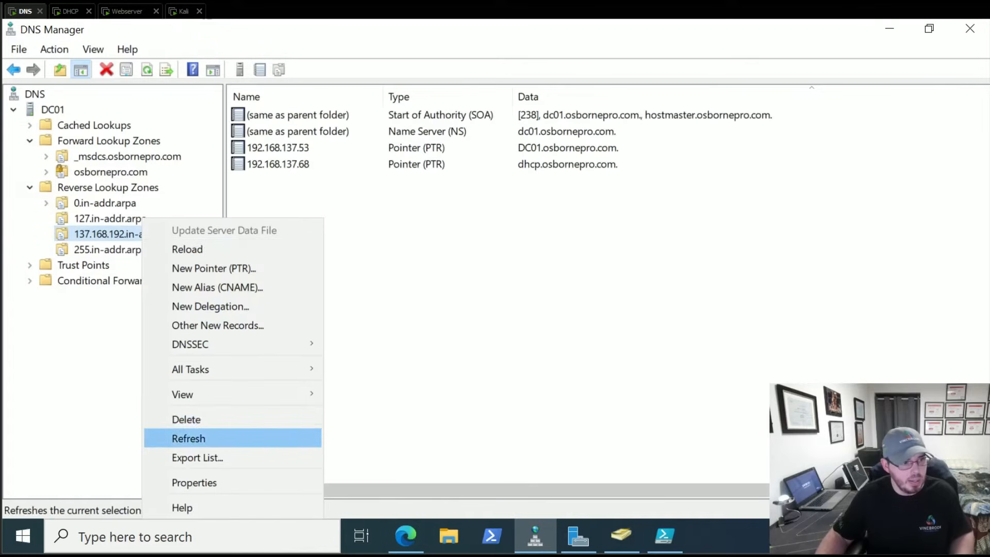
{"action": "left_click", "coordinate": [206, 438]}
{"action": "left_click", "coordinate": [111, 172]}
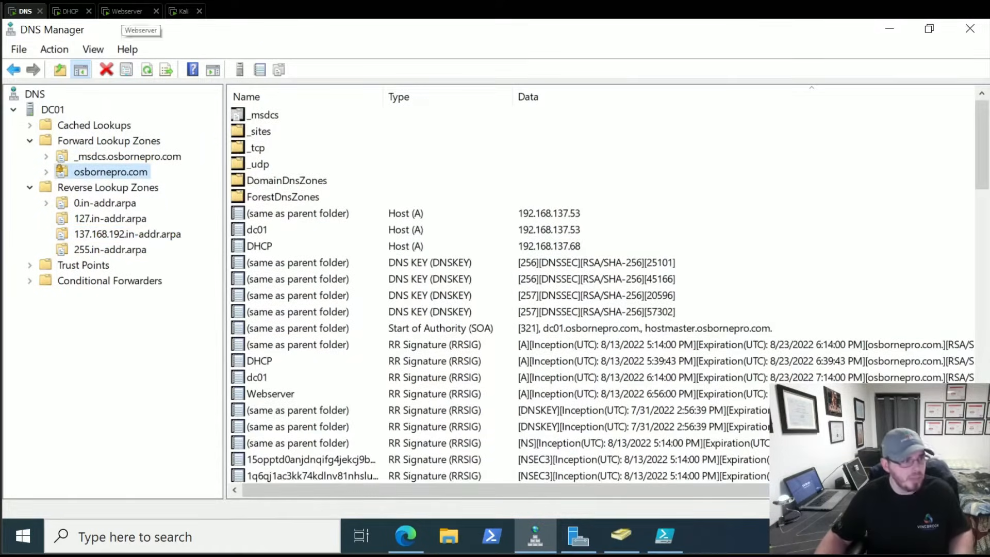
Step: Restart the Webserver machine, checking the DHCP server's address leases while it boots
{"action": "left_click", "coordinate": [129, 11]}
{"action": "left_click", "coordinate": [16, 542]}
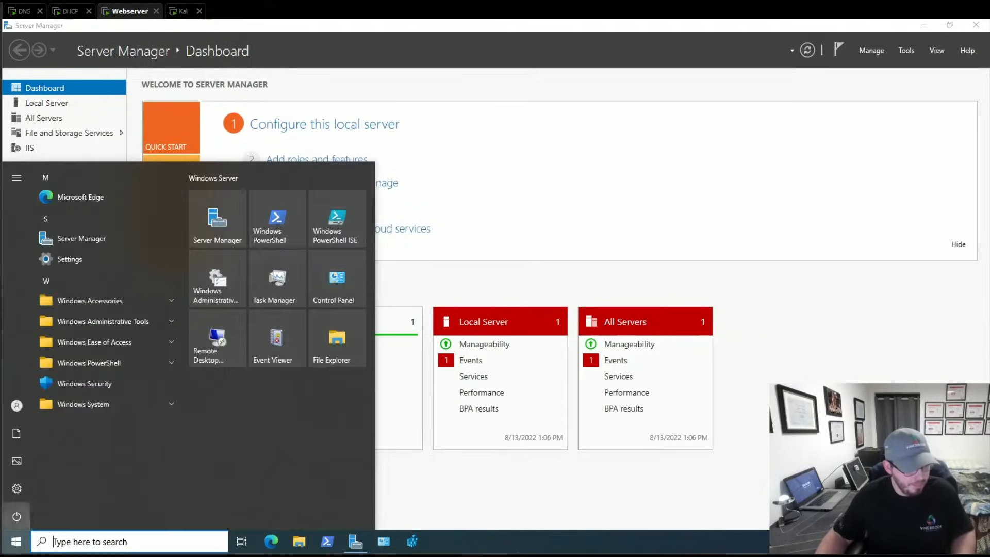
{"action": "left_click", "coordinate": [16, 516]}
{"action": "left_click", "coordinate": [37, 488]}
{"action": "left_click", "coordinate": [170, 482]}
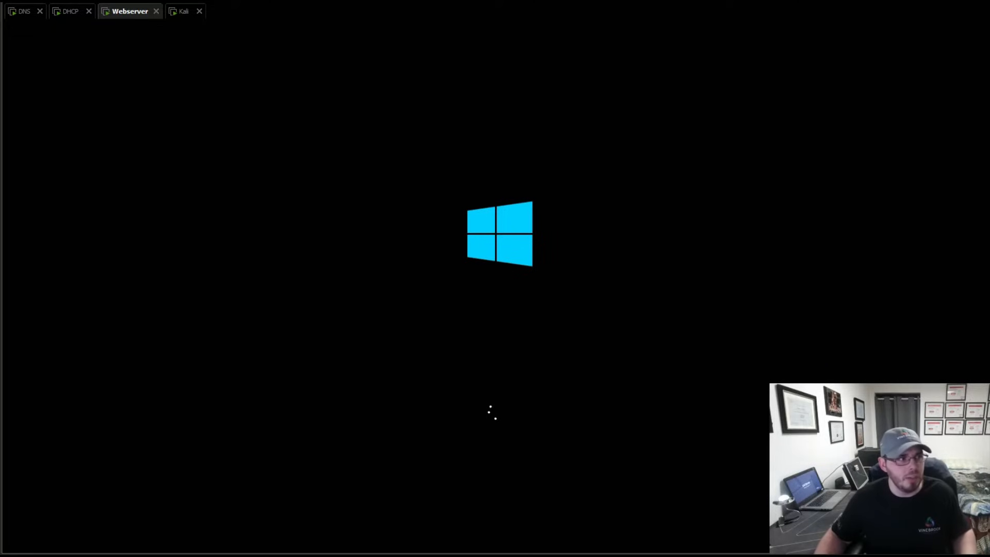
{"action": "left_click", "coordinate": [71, 11]}
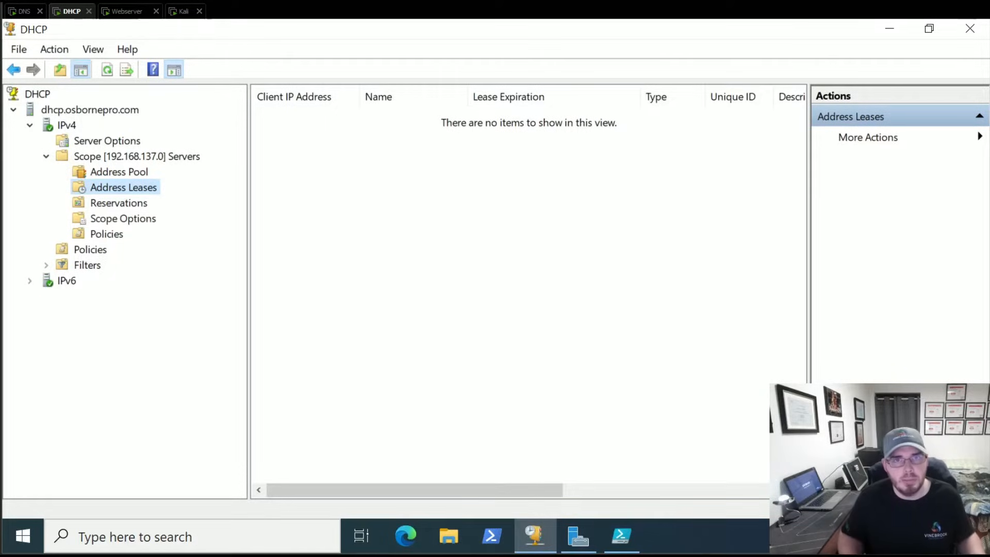
{"action": "left_click", "coordinate": [127, 11]}
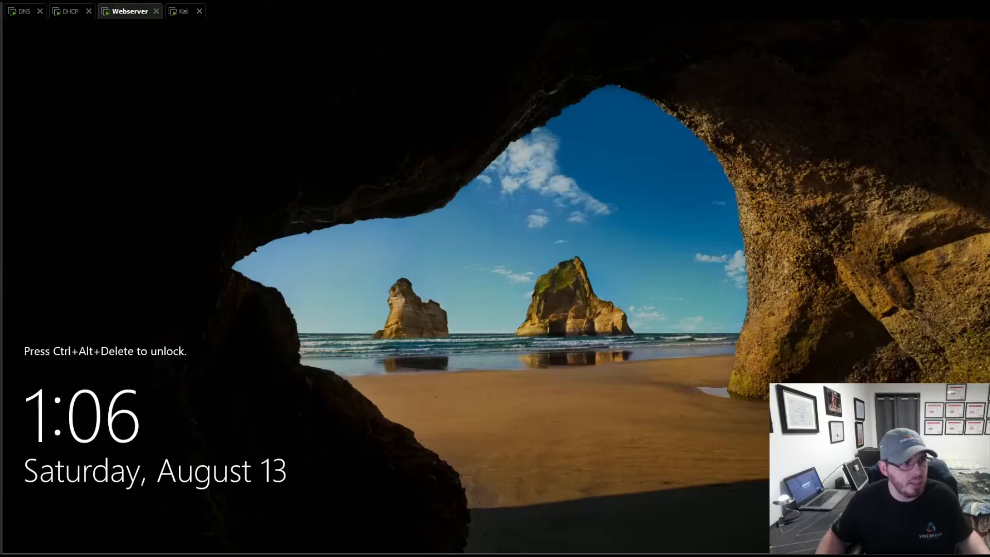
Step: Unlock the Webserver machine and sign in by entering the Administrator account's password
{"action": "key", "text": "ctrl+alt+Delete"}
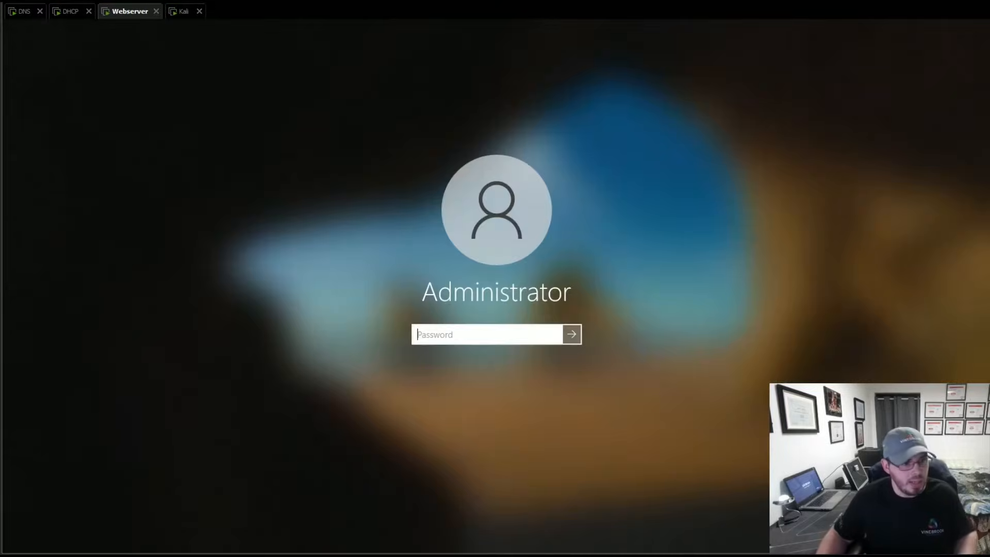
{"action": "type", "text": "•••••••••••"}
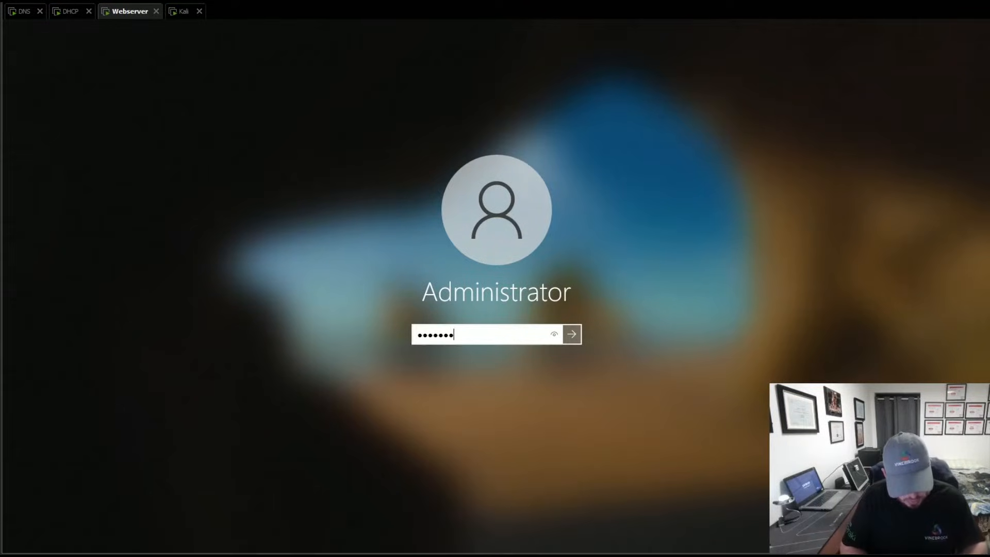
{"action": "key", "text": "Return"}
Step: On the DHCP server, refresh the Servers scope's address leases and select the Webserver lease
{"action": "left_click", "coordinate": [71, 11]}
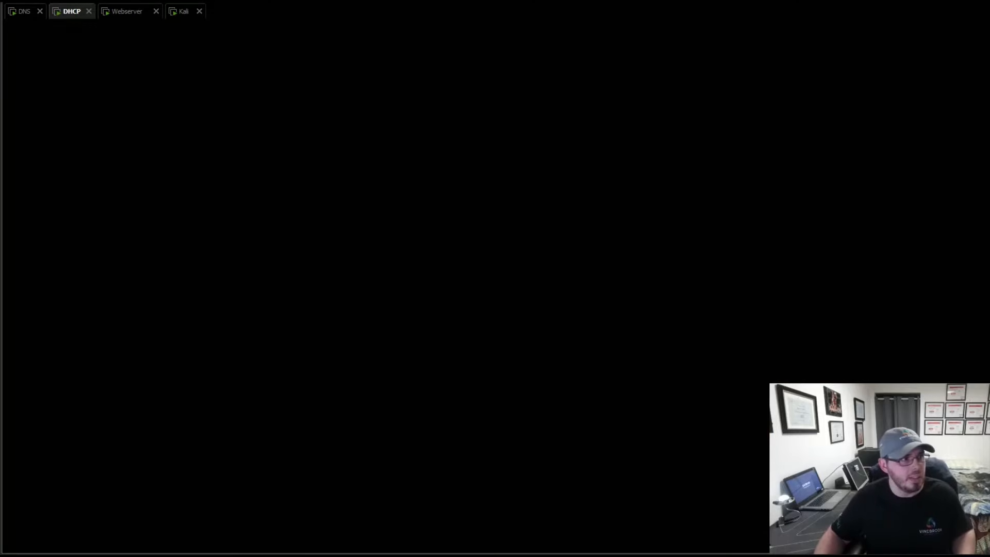
{"action": "right_click", "coordinate": [116, 187]}
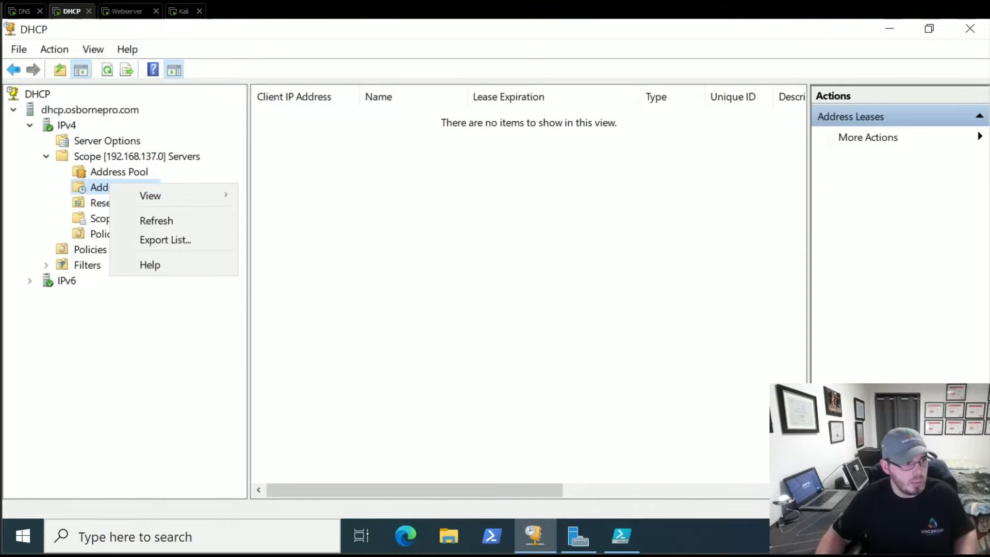
{"action": "left_click", "coordinate": [154, 219]}
{"action": "left_click", "coordinate": [305, 115]}
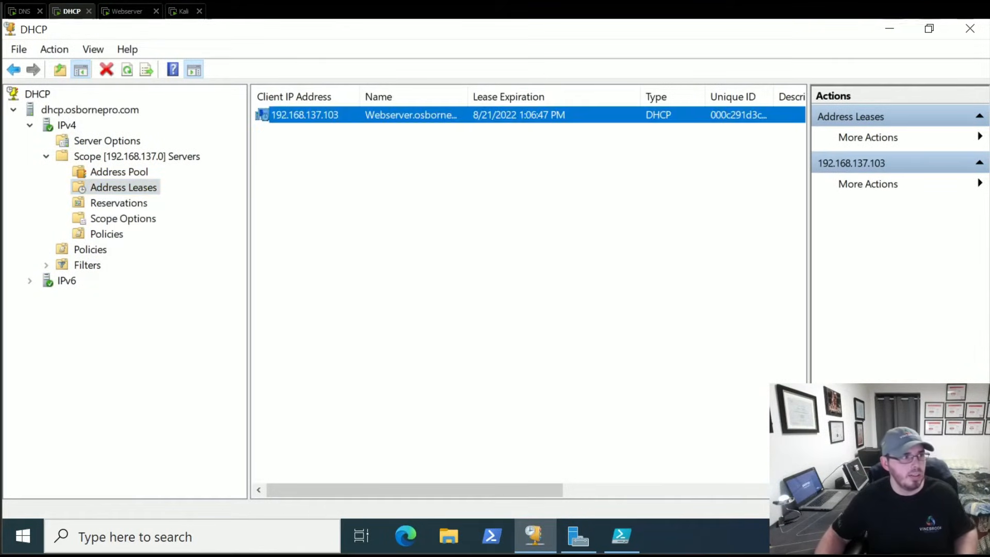
Step: On the DNS server, refresh the 137.168.192.in-addr.arpa reverse zone to check for the Webserver's pointer record
{"action": "left_click", "coordinate": [21, 11]}
{"action": "left_click", "coordinate": [127, 234]}
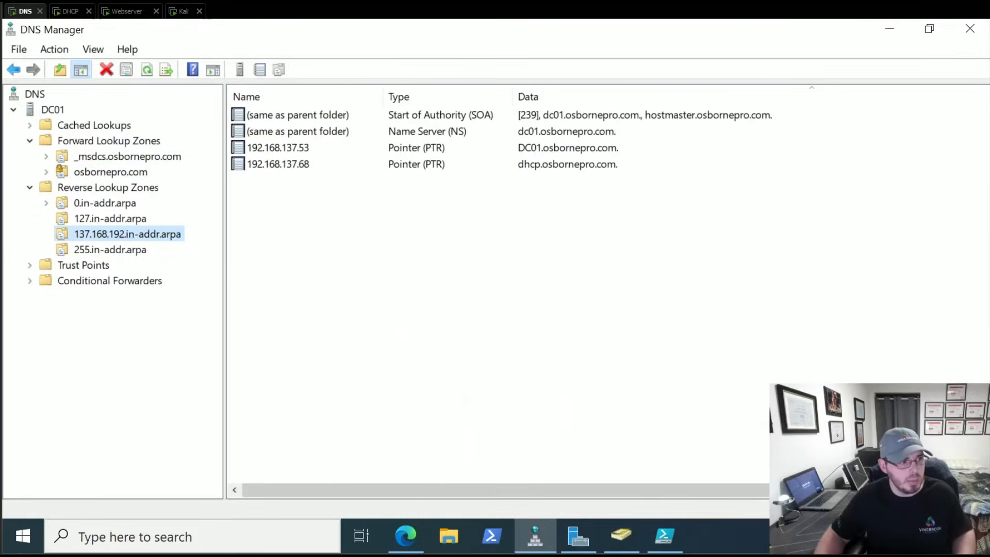
{"action": "right_click", "coordinate": [123, 232]}
{"action": "left_click", "coordinate": [165, 437]}
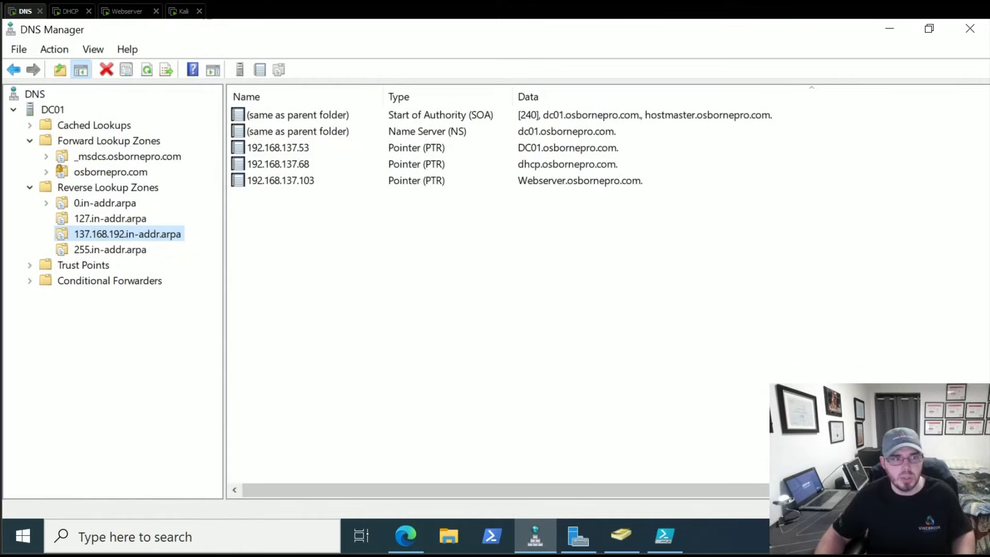
{"action": "right_click", "coordinate": [138, 172]}
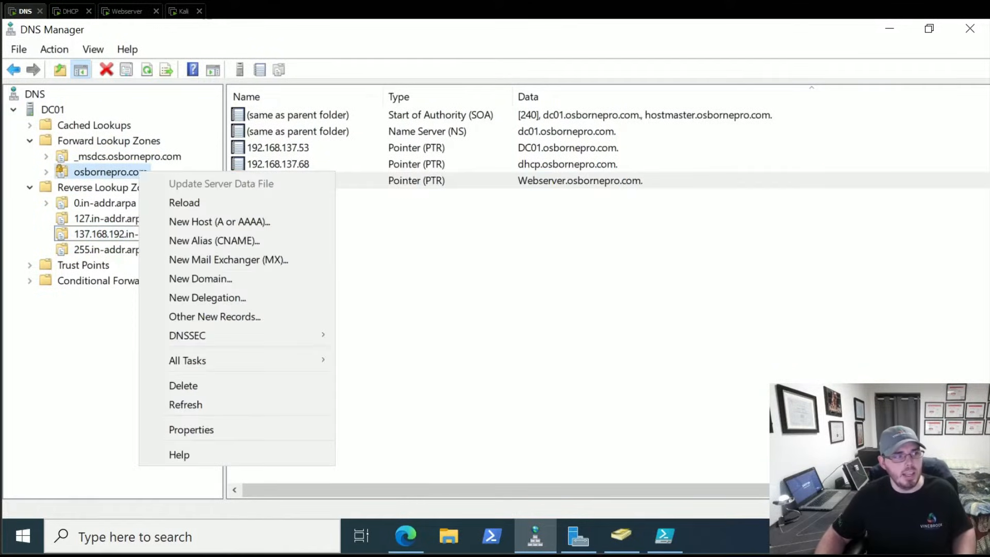
{"action": "left_click", "coordinate": [183, 386]}
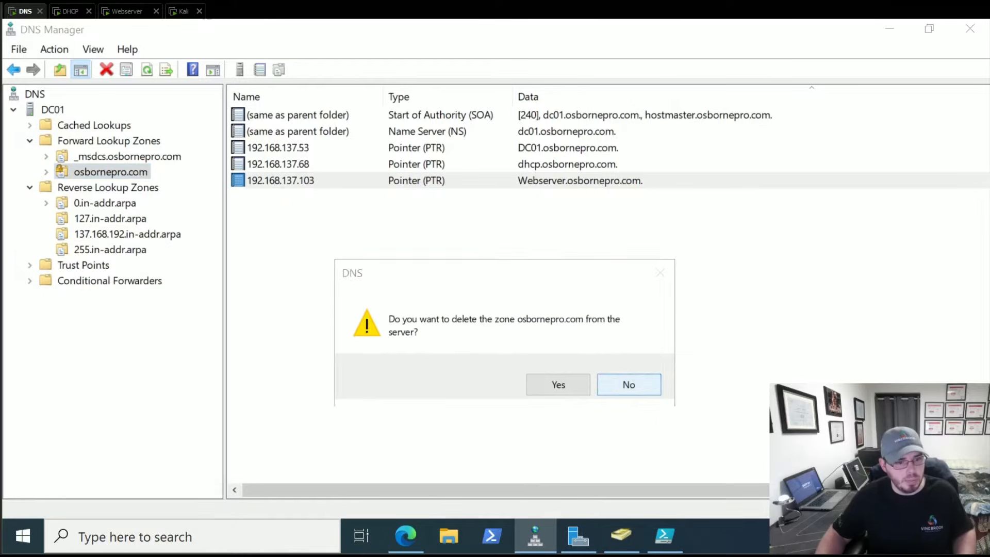
{"action": "left_click", "coordinate": [629, 385]}
Step: Refresh the osbornepro.com forward zone and check its host records, selecting the DHCP entry
{"action": "right_click", "coordinate": [119, 171]}
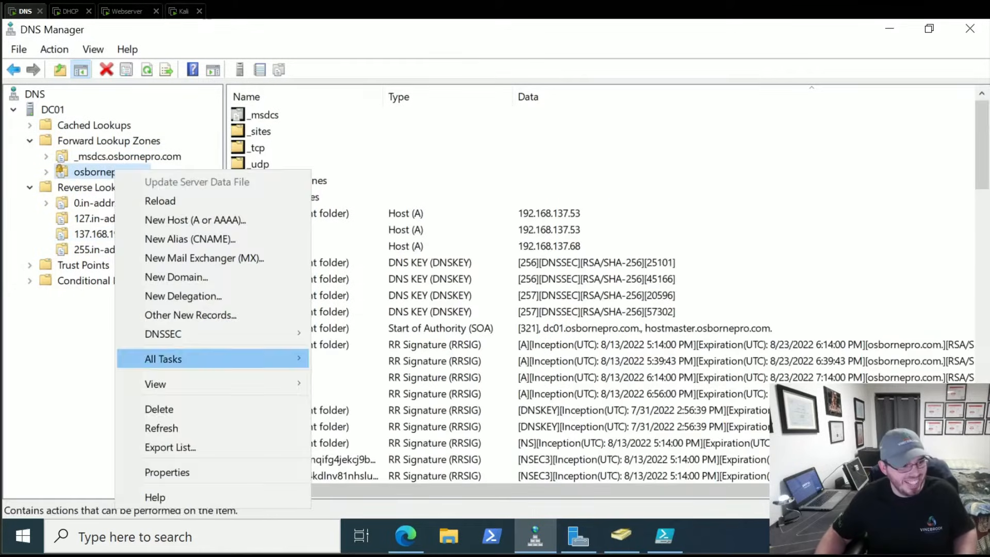
{"action": "left_click", "coordinate": [155, 427]}
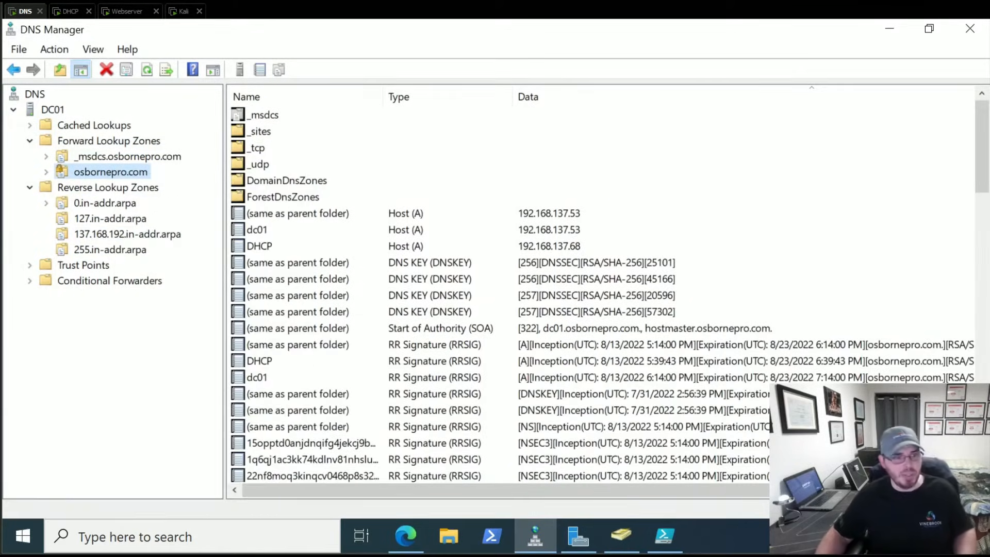
{"action": "left_click", "coordinate": [260, 246]}
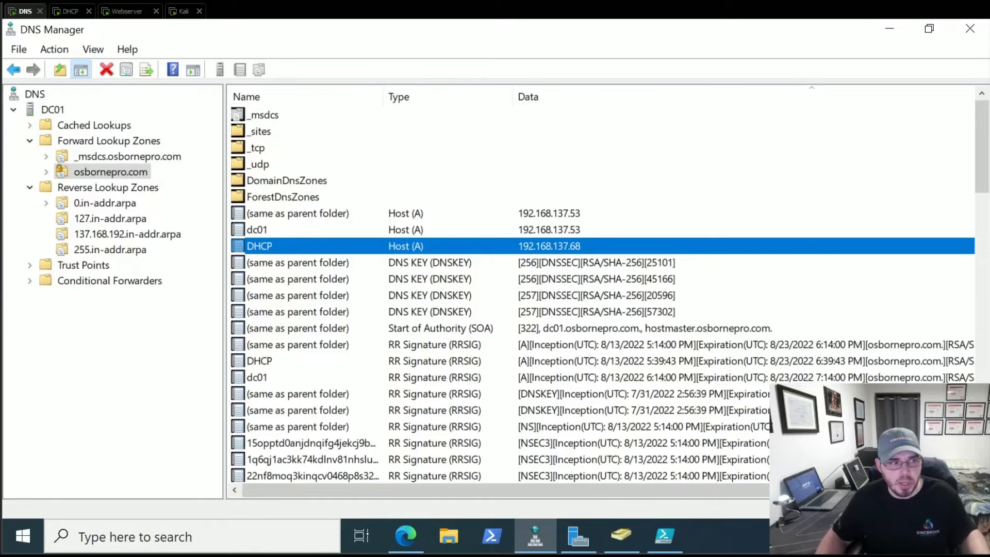
Step: Switch to the Kali machine and log in as kali by entering the account password
{"action": "left_click", "coordinate": [184, 11]}
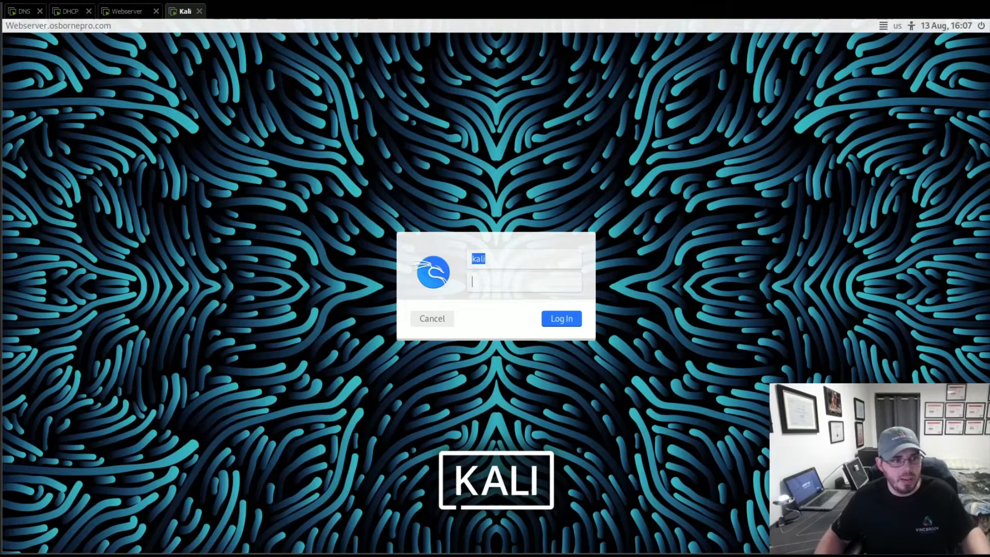
{"action": "type", "text": "kali"}
{"action": "key", "text": "Return"}
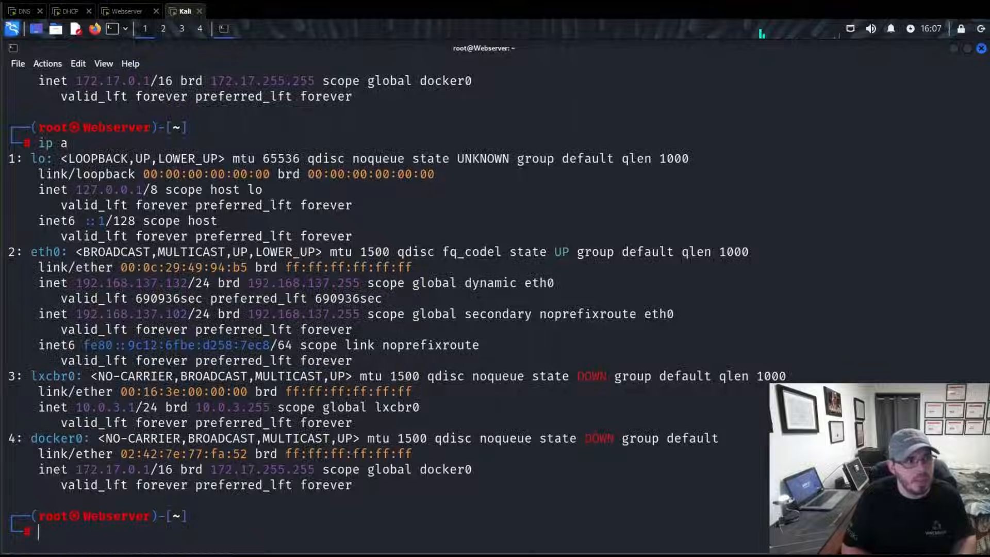
Step: Clear the Kali terminal and run hostname to check the machine's current name
{"action": "key", "text": "ctrl+l"}
{"action": "type", "text": "hostname"}
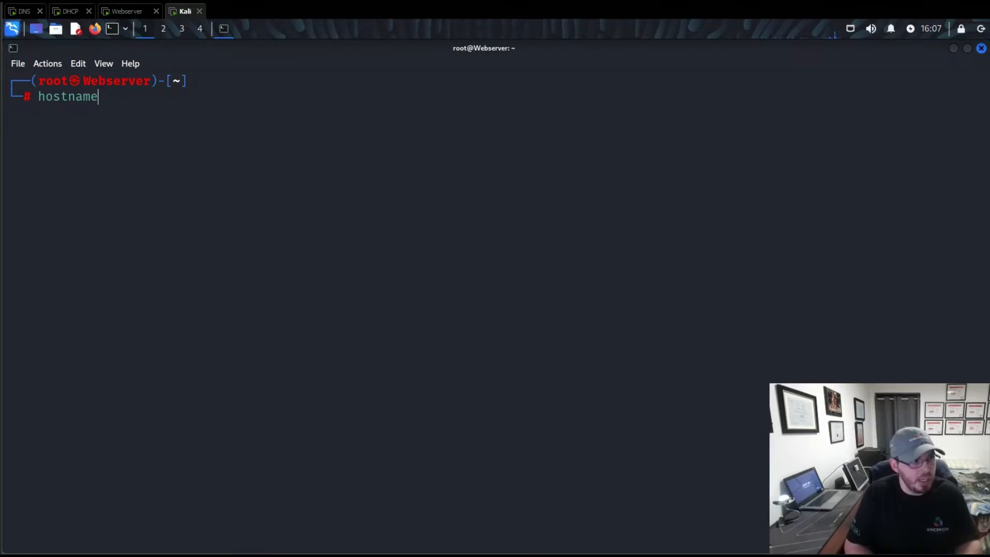
{"action": "key", "text": "Return"}
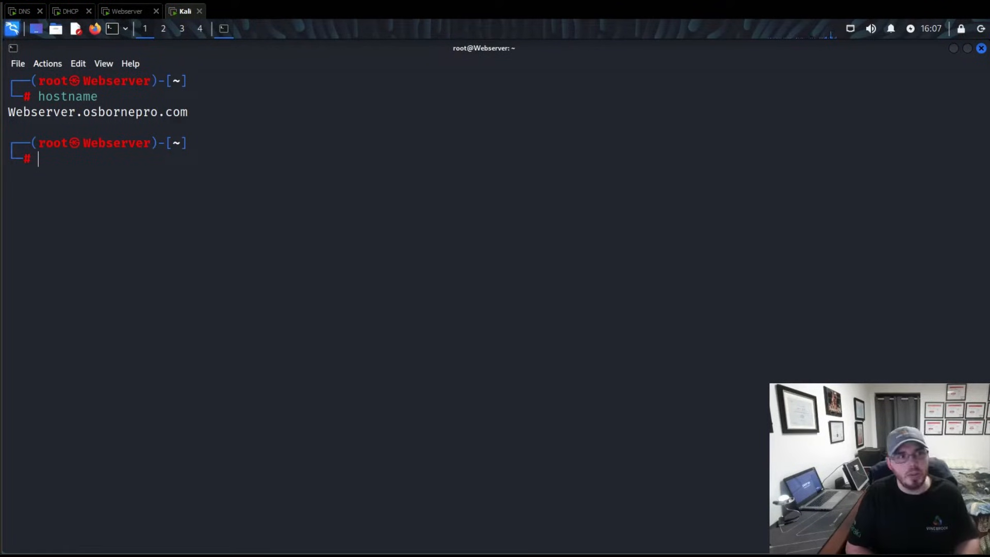
{"action": "left_click", "coordinate": [127, 12]}
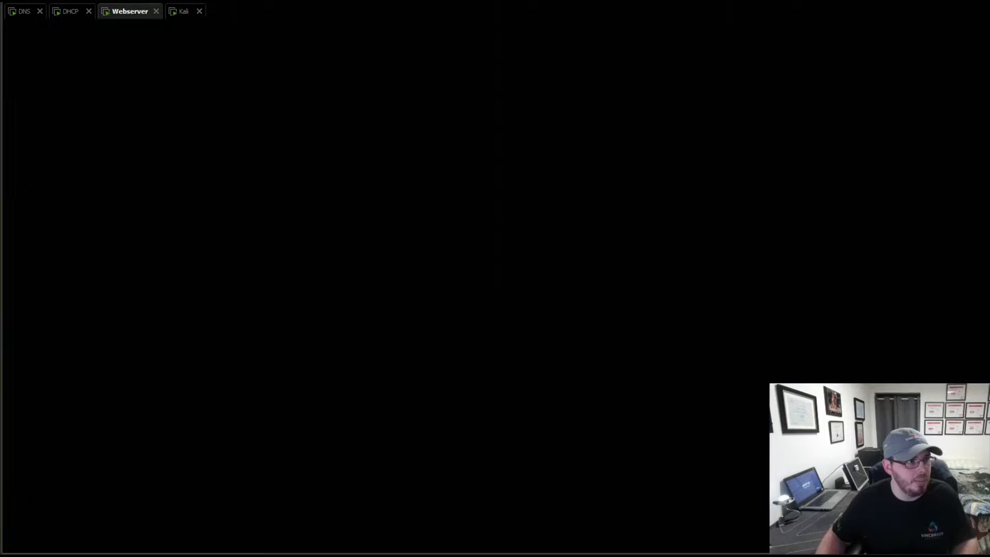
{"action": "left_click", "coordinate": [70, 11]}
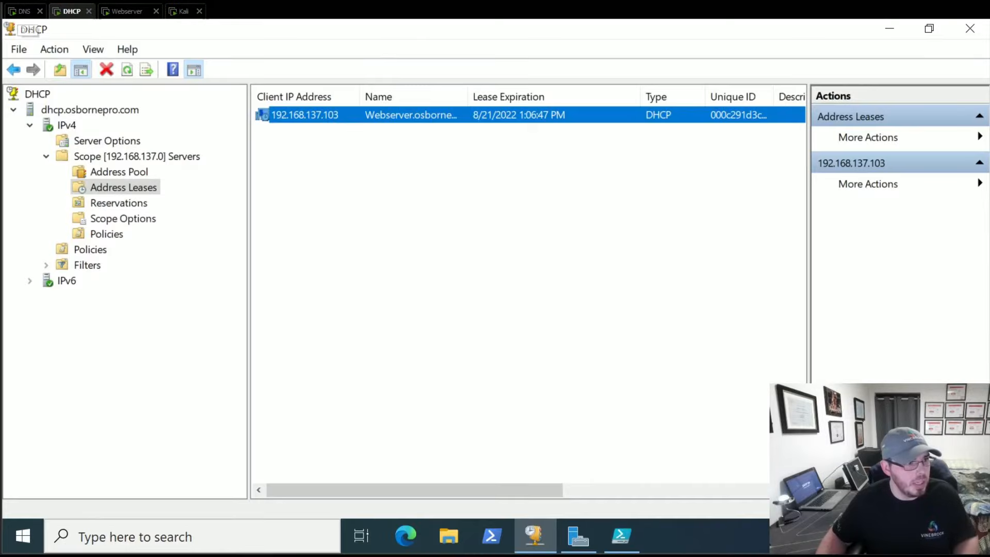
{"action": "left_click", "coordinate": [184, 12]}
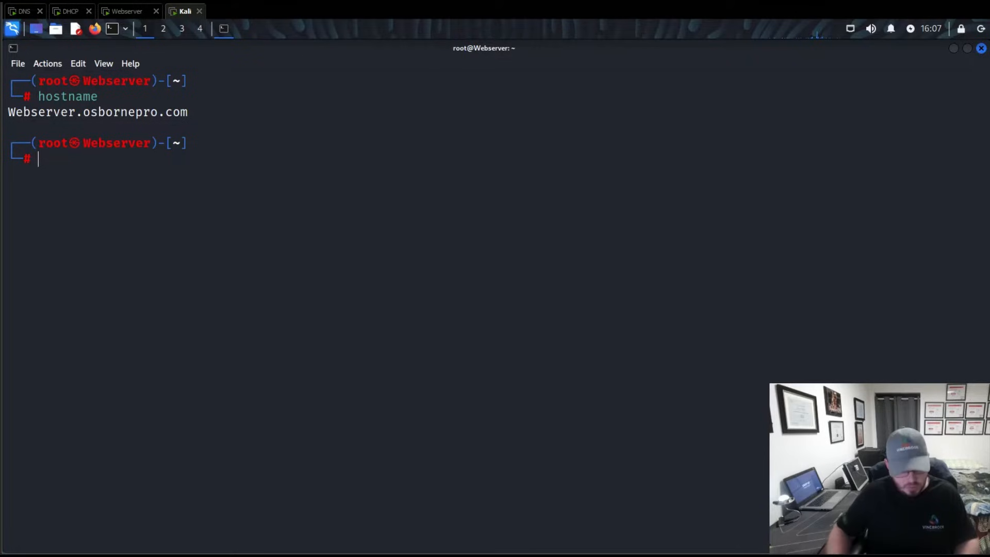
Step: Set Kali's hostname to kali with "echo kali > /etc/hostname; hostname kali" and check it with hostname
{"action": "key", "text": "Up"}
{"action": "key", "text": "Up"}
{"action": "key", "text": "Tab"}
{"action": "key", "text": "Return"}
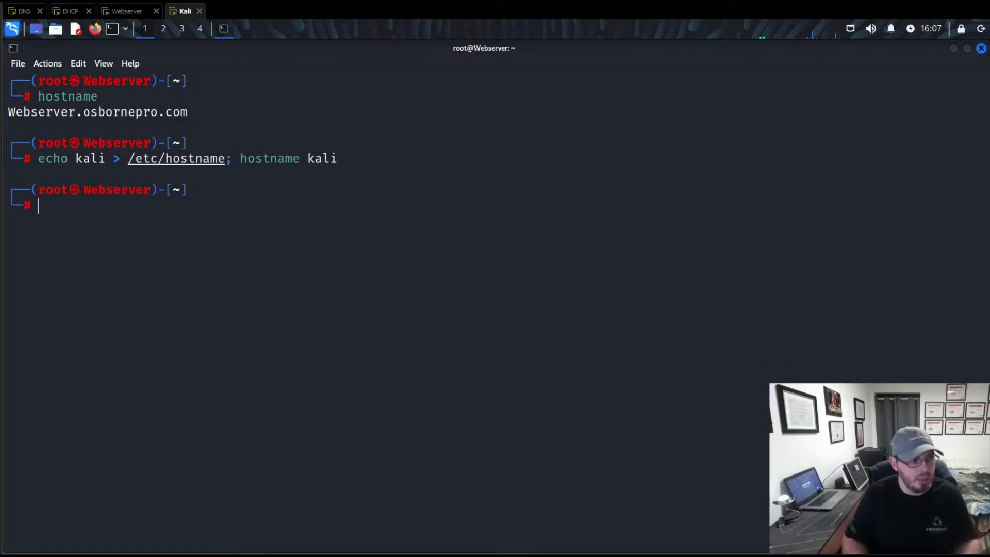
{"action": "type", "text": "hostname"}
{"action": "key", "text": "Return"}
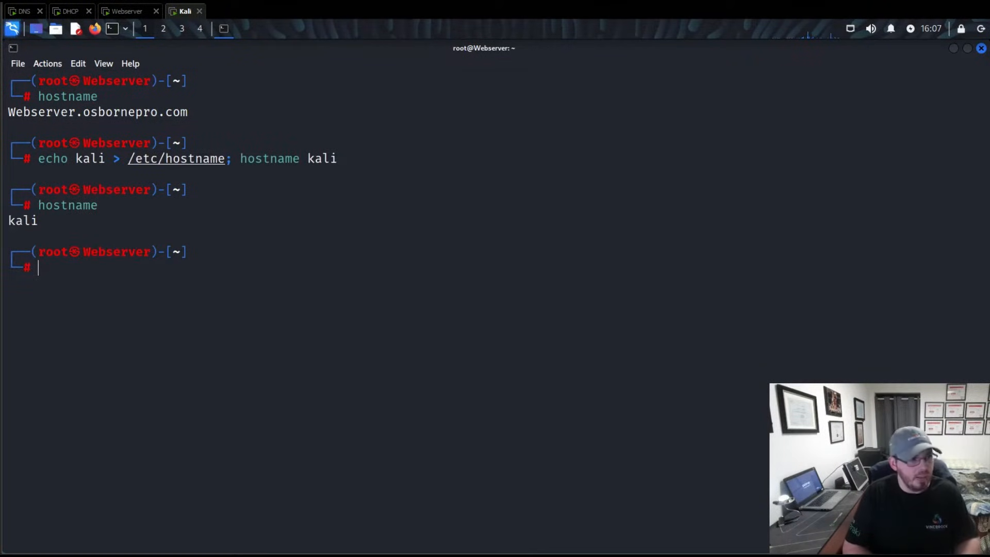
Step: Release Kali's DHCP lease with "dhclient -r" and request a new one with "dhclient"
{"action": "type", "text": "dhclient -r"}
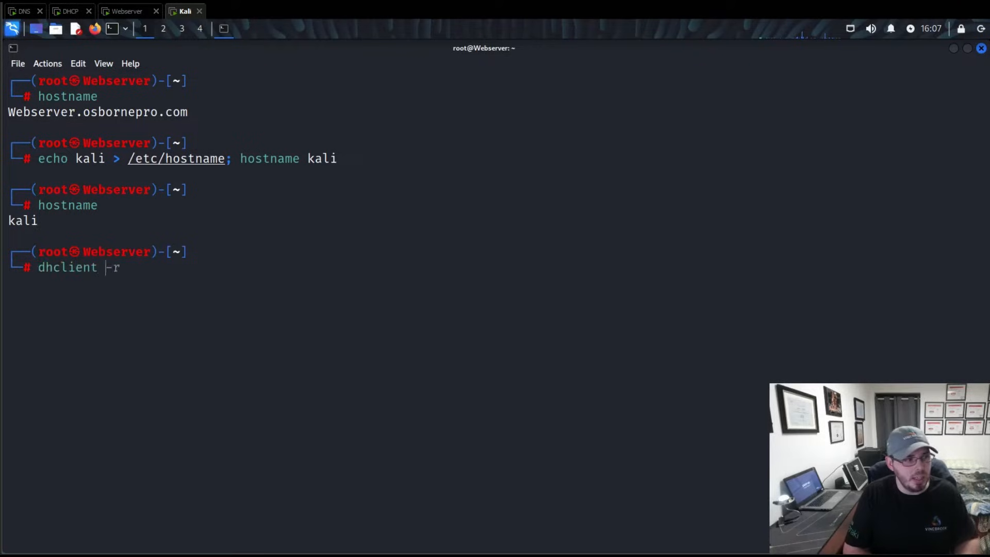
{"action": "key", "text": "Return"}
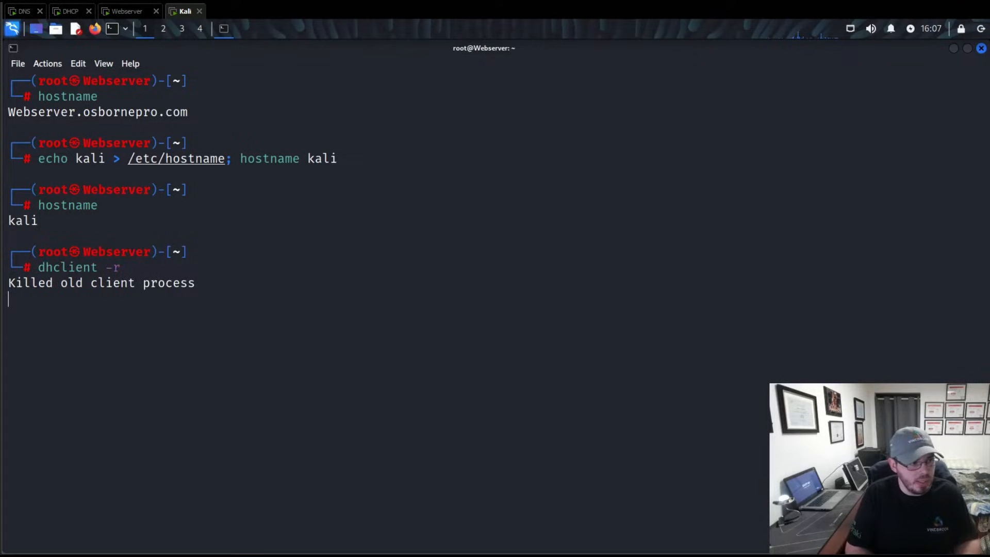
{"action": "type", "text": "dhclient"}
{"action": "key", "text": "Return"}
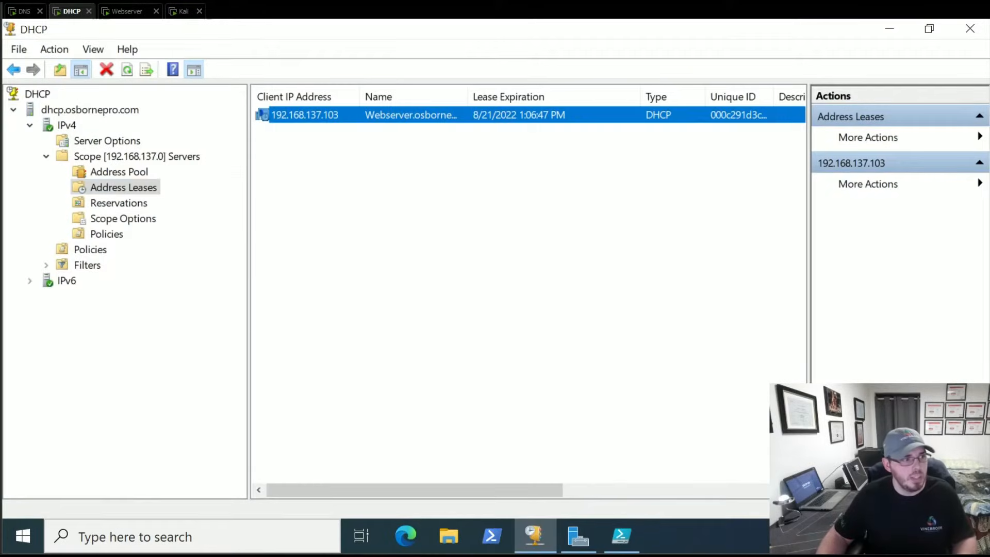
Step: On the DHCP server, refresh the Servers scope's address leases and select the kali.osbornepro.com lease
{"action": "right_click", "coordinate": [119, 188]}
{"action": "left_click", "coordinate": [164, 225]}
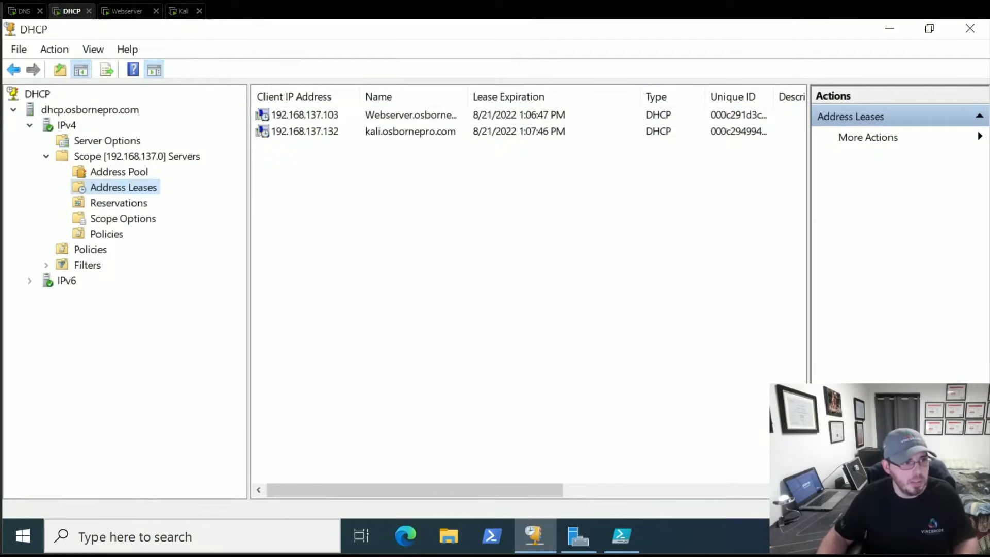
{"action": "left_click", "coordinate": [319, 132]}
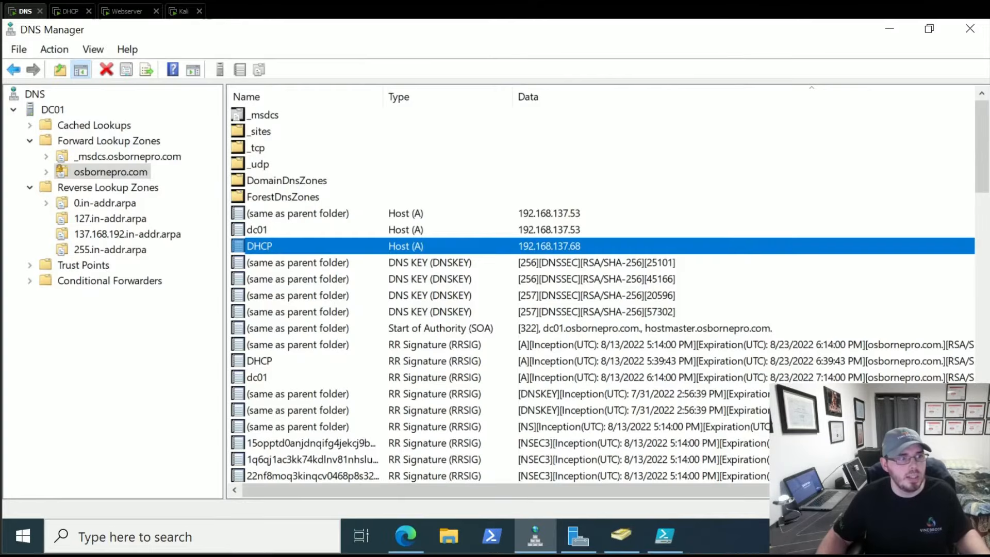
Step: In the DNS server's DNS Manager, refresh the osbornepro.com forward zone and select the kali host record
{"action": "right_click", "coordinate": [120, 173]}
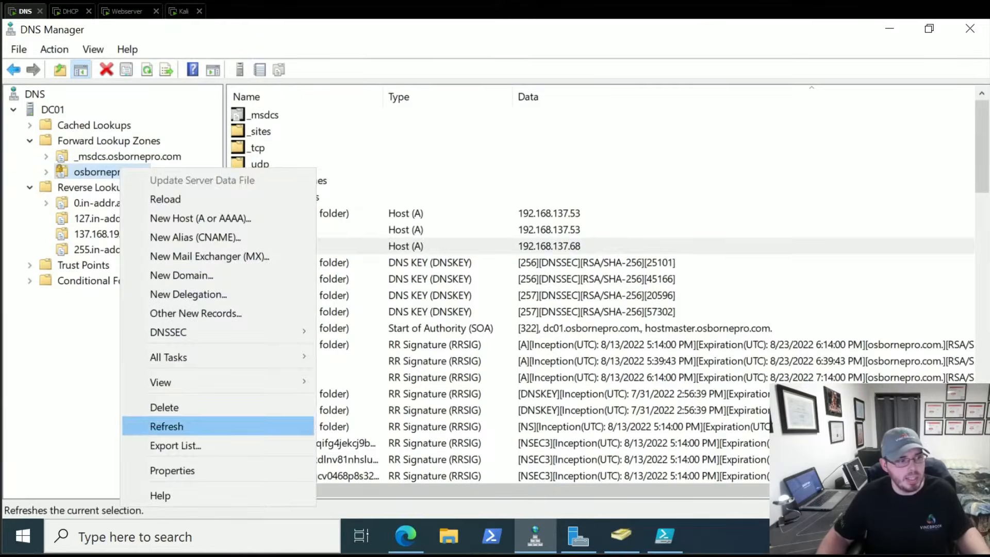
{"action": "left_click", "coordinate": [155, 425]}
{"action": "left_click", "coordinate": [255, 213]}
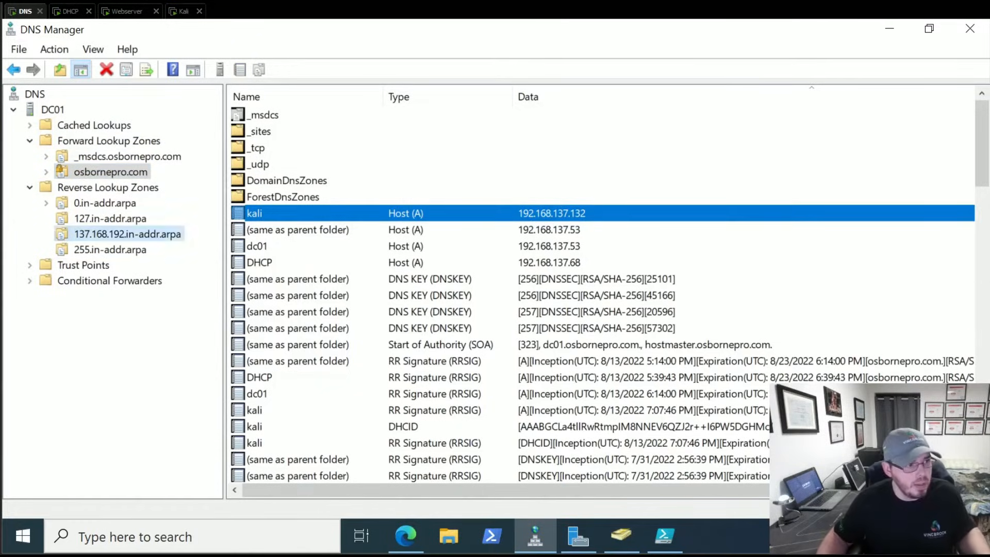
Step: Refresh the 137.168.192.in-addr.arpa reverse zone and check the kali and Webserver pointer records
{"action": "left_click", "coordinate": [127, 234]}
{"action": "right_click", "coordinate": [144, 234]}
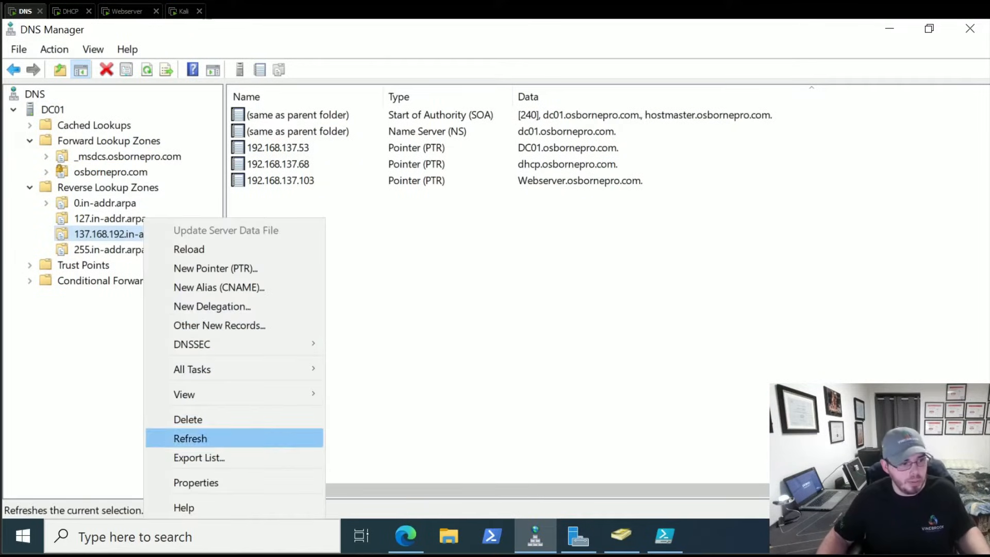
{"action": "left_click", "coordinate": [176, 438]}
{"action": "left_click", "coordinate": [280, 197]}
{"action": "left_click", "coordinate": [281, 180]}
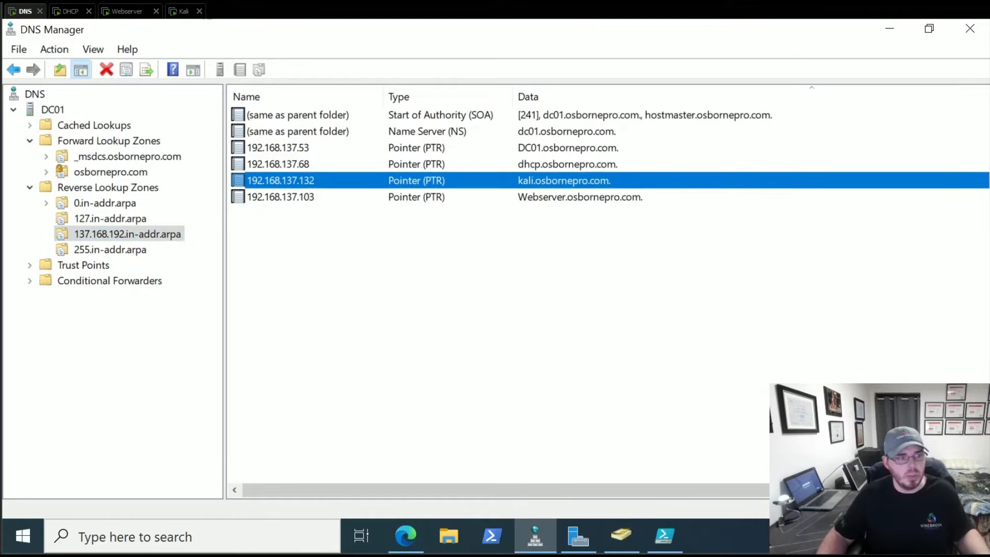
{"action": "left_click", "coordinate": [280, 197]}
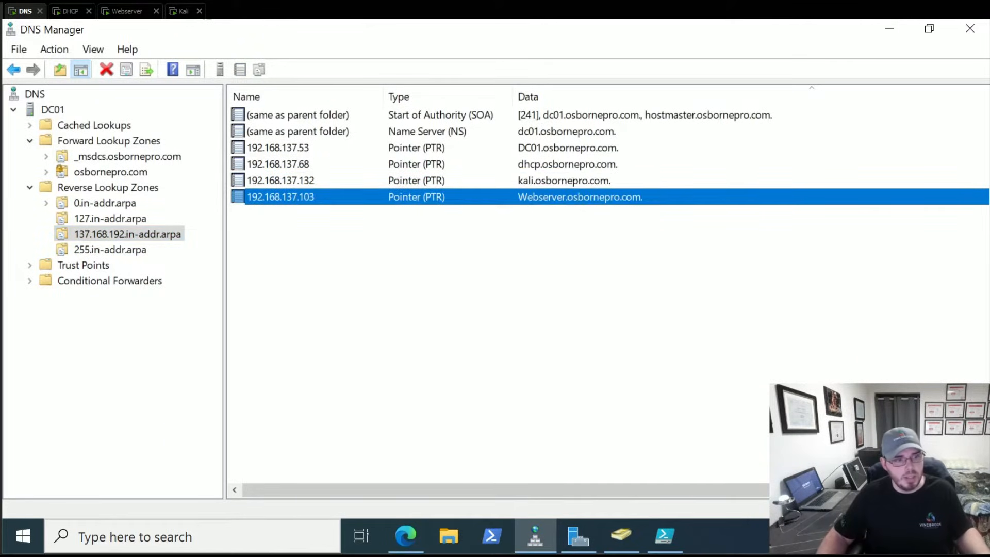
Step: Add a host (A) record named webserver with IP address 192.168.137.103 and an associated pointer record to the osbornepro.com forward zone
{"action": "left_click", "coordinate": [110, 172]}
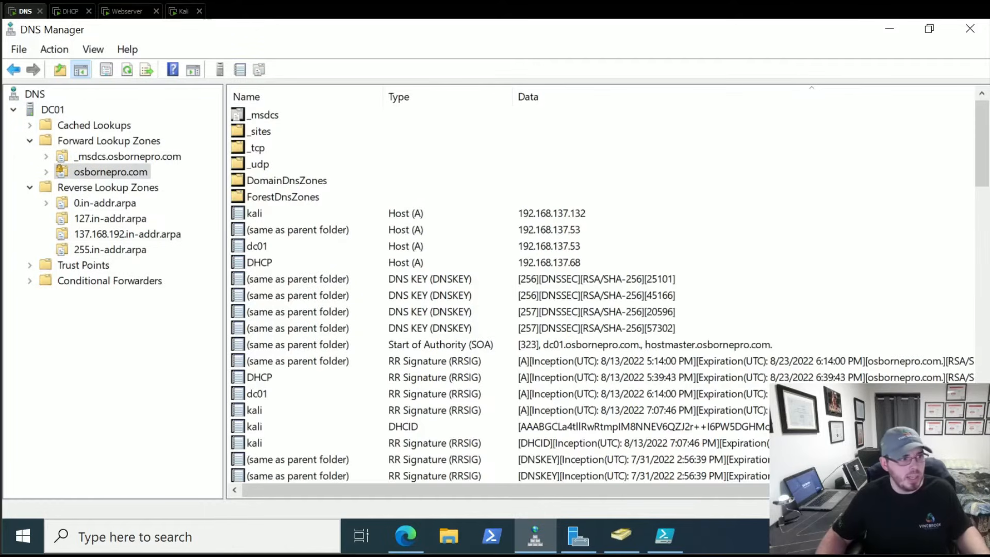
{"action": "right_click", "coordinate": [111, 172]}
{"action": "left_click", "coordinate": [212, 223]}
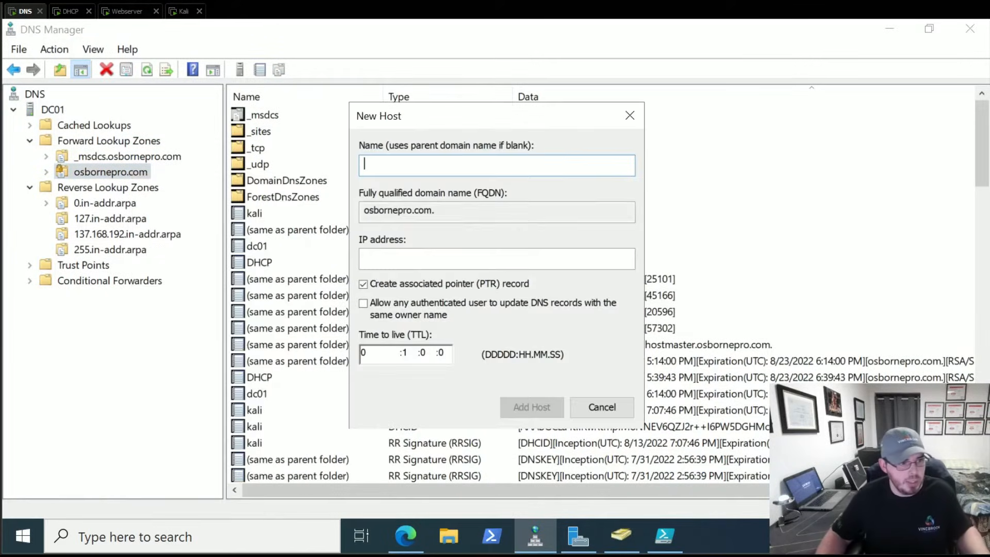
{"action": "type", "text": "webserver"}
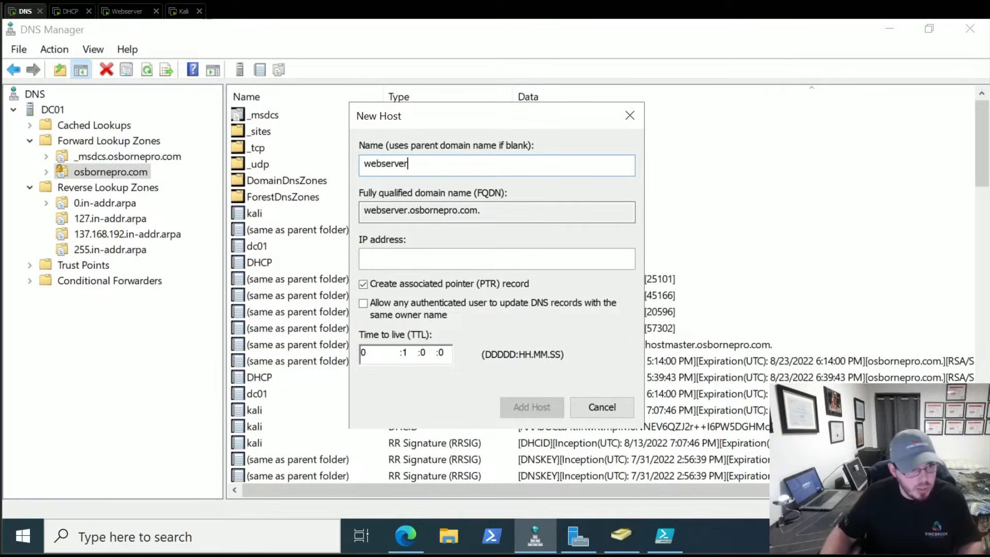
{"action": "left_click", "coordinate": [497, 259]}
{"action": "type", "text": "192.168.13"}
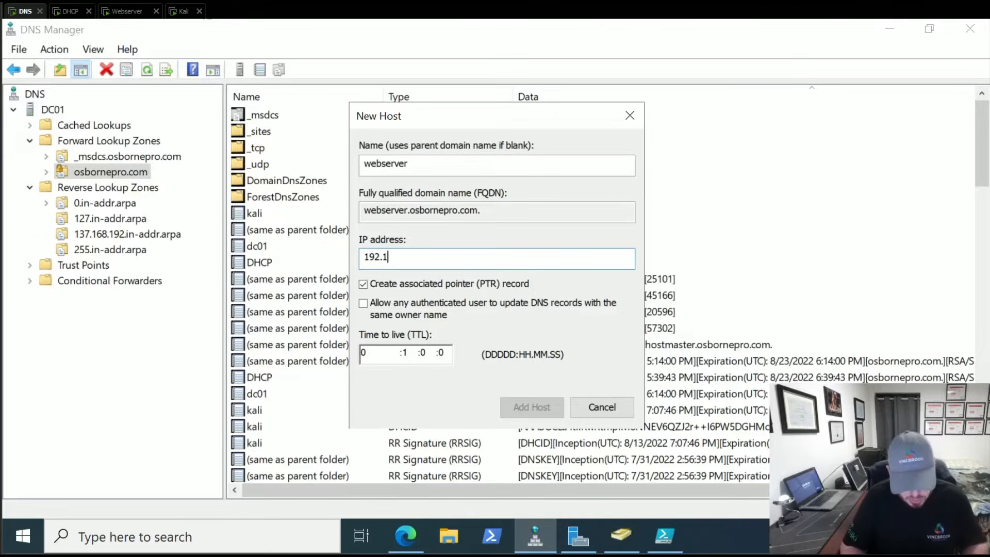
{"action": "type", "text": "103"}
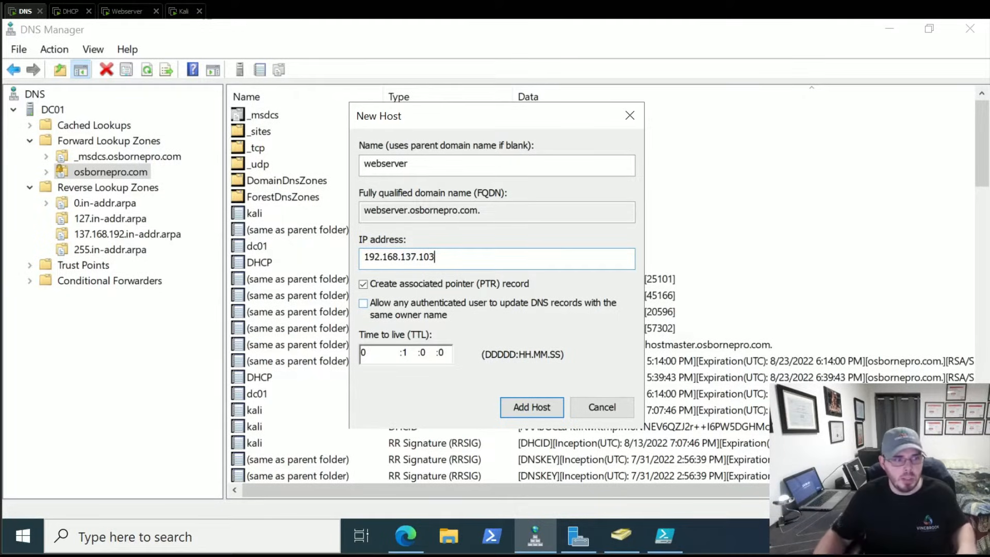
{"action": "left_click", "coordinate": [363, 303]}
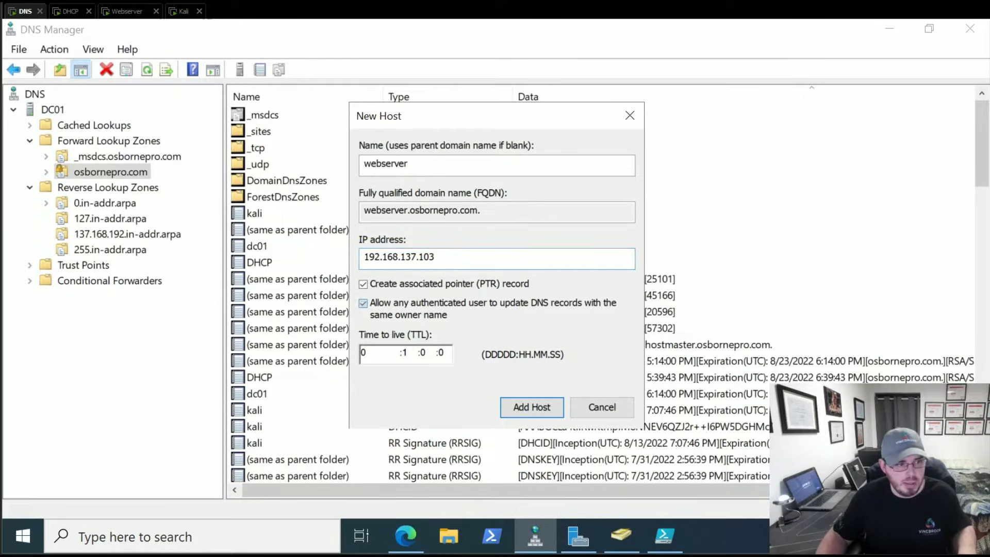
{"action": "left_click", "coordinate": [363, 303]}
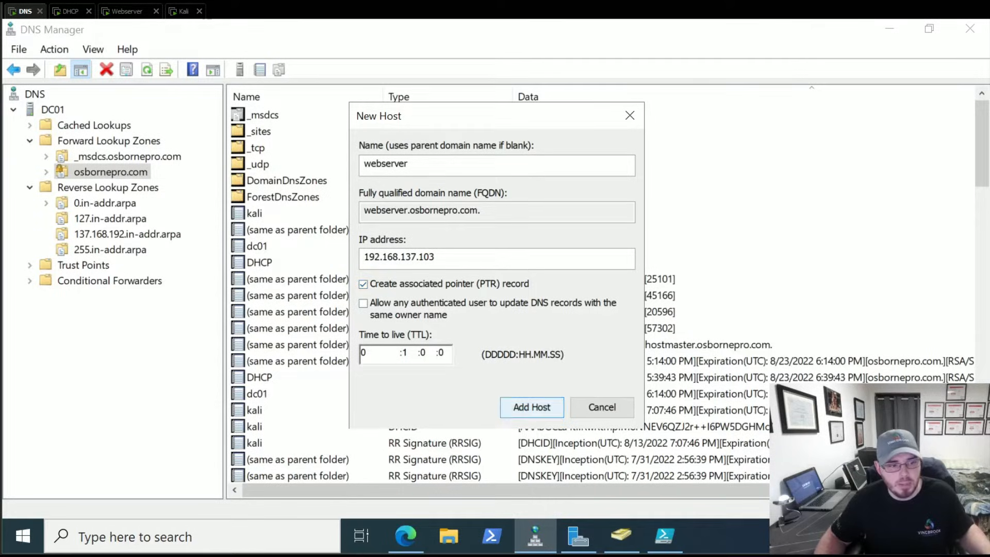
{"action": "left_click", "coordinate": [532, 408]}
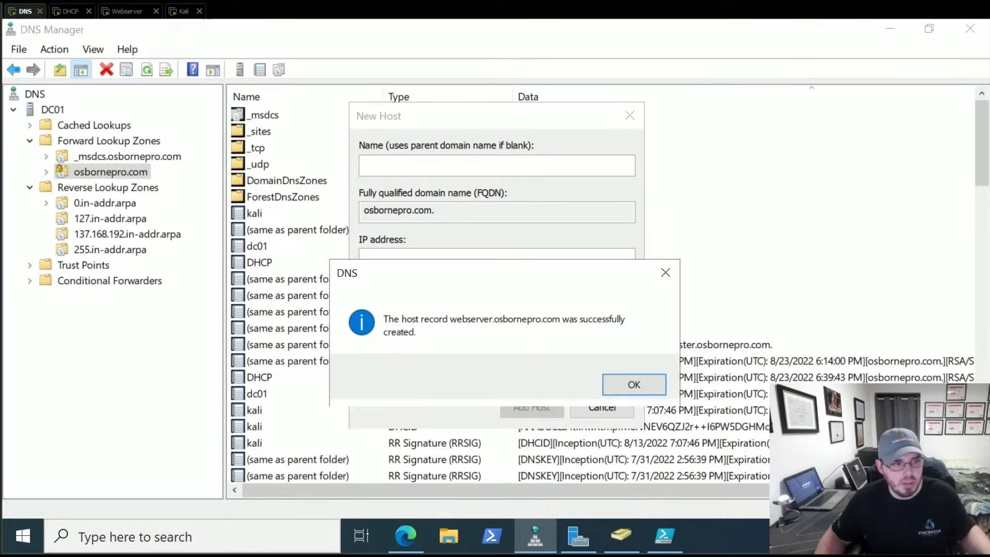
{"action": "left_click", "coordinate": [634, 385]}
{"action": "left_click", "coordinate": [602, 407]}
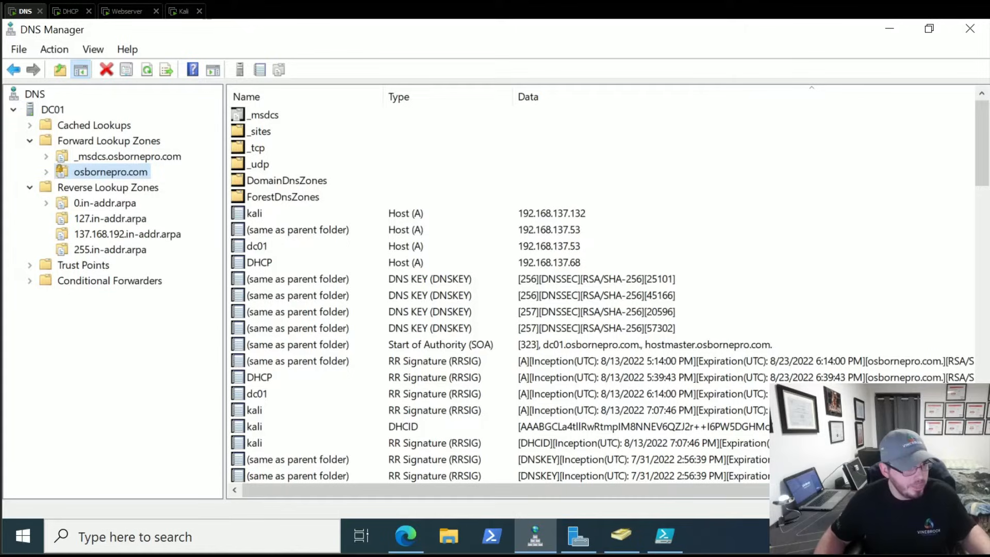
Step: Check the 137.168.192.in-addr.arpa pointer records, and refresh the osbornepro.com forward zone to check the Webserver host record
{"action": "left_click", "coordinate": [127, 234]}
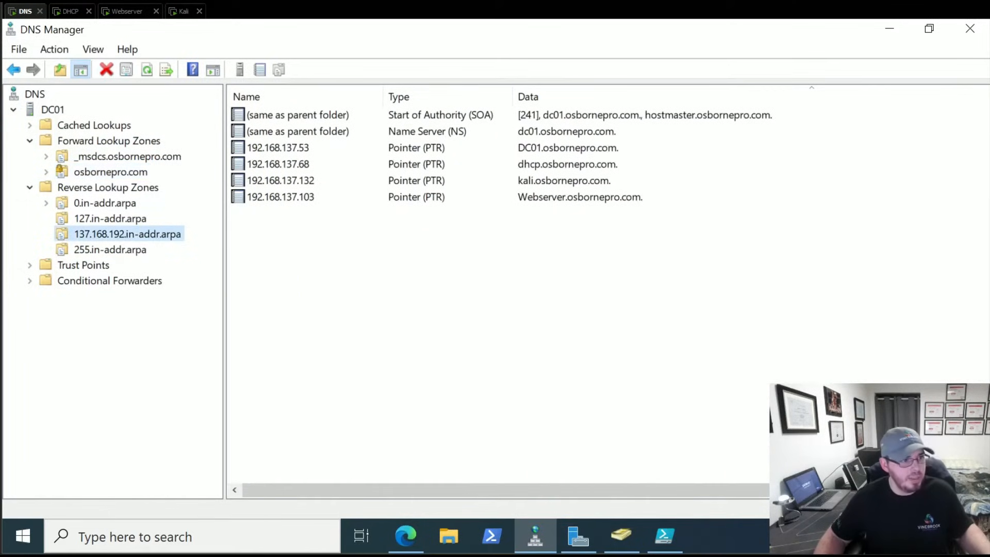
{"action": "right_click", "coordinate": [123, 171]}
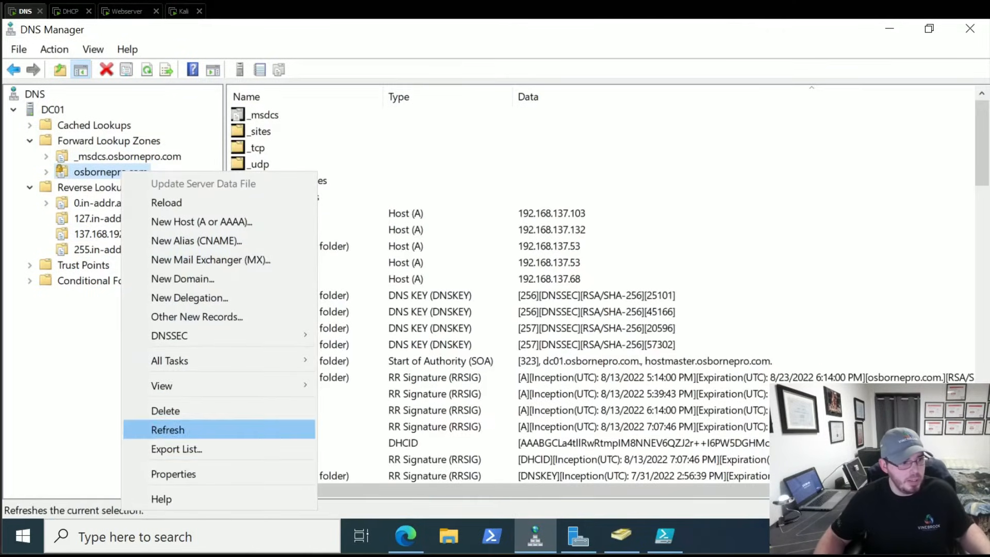
{"action": "left_click", "coordinate": [147, 429]}
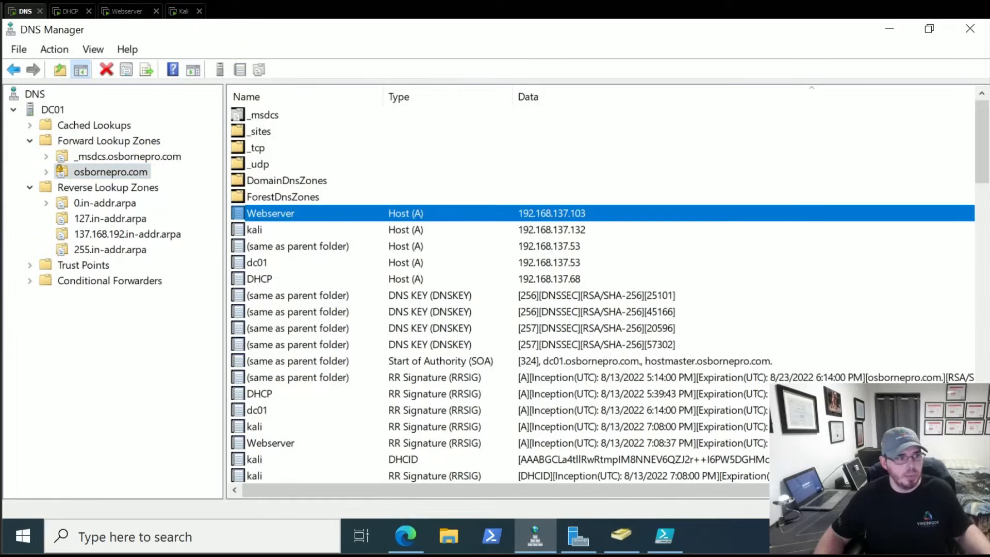
{"action": "left_click", "coordinate": [127, 11]}
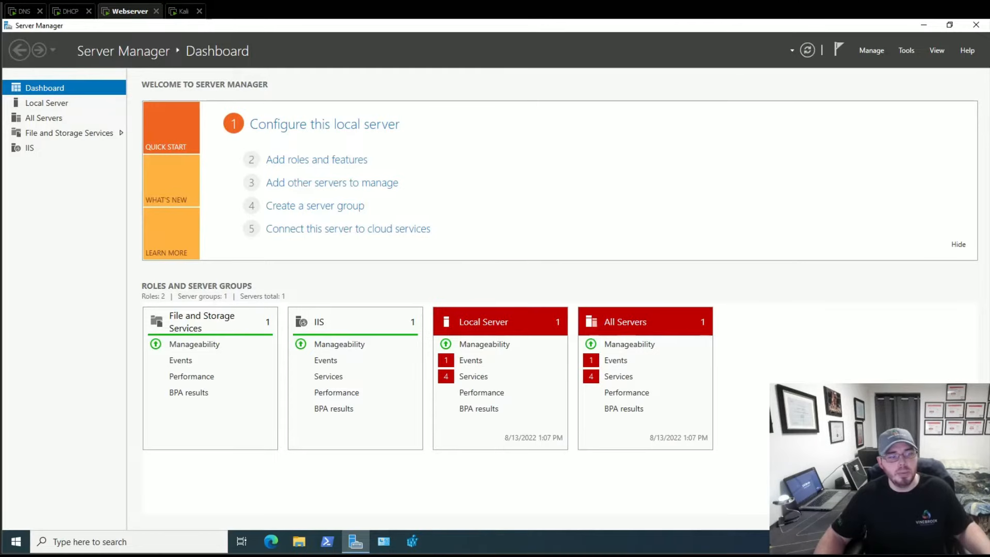
{"action": "left_click", "coordinate": [71, 11]}
{"action": "left_click", "coordinate": [127, 11]}
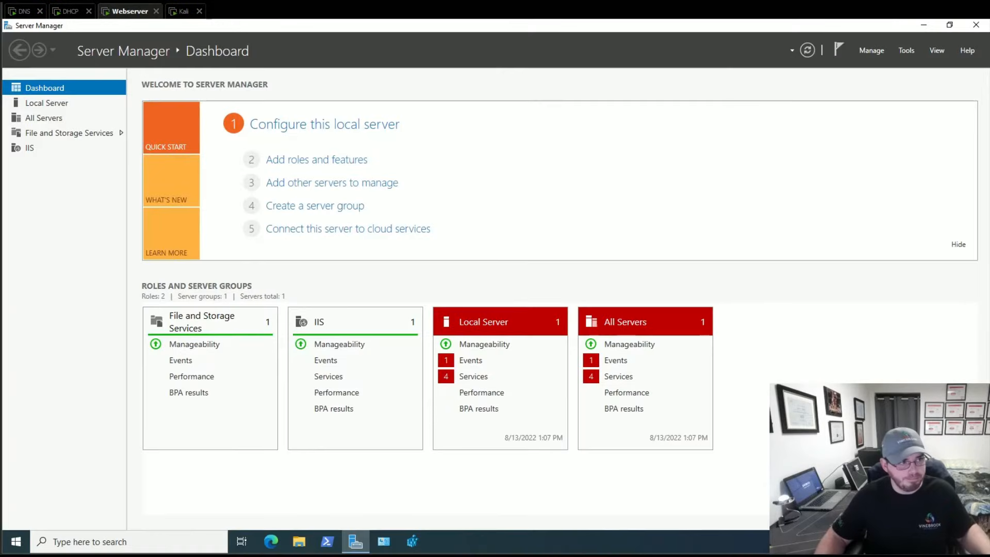
Step: On Kali, set the hostname with "echo Webserver.osbornepro.com > /etc/hostname; hostname Webserver.osbornepro.com" and check it with "hostname"
{"action": "left_click", "coordinate": [184, 12]}
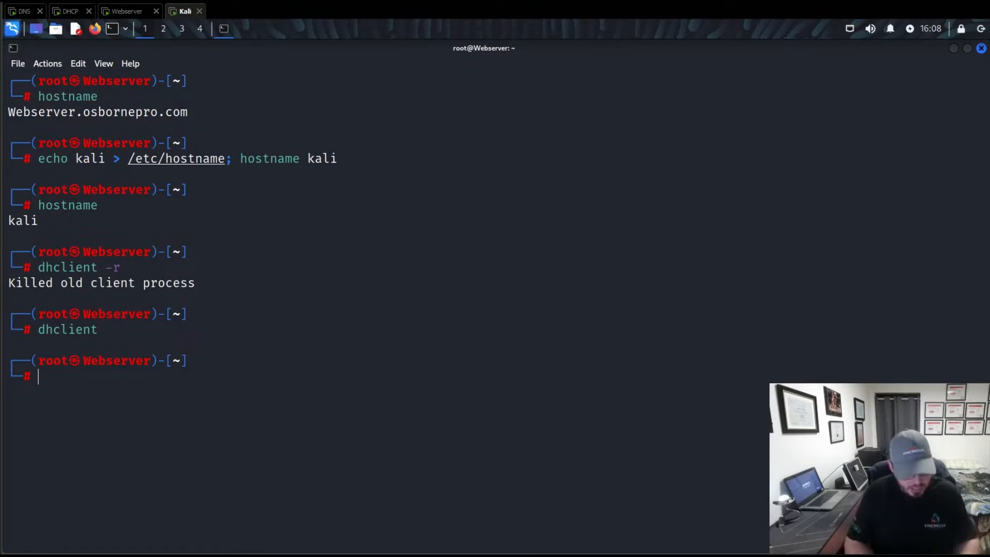
{"action": "key", "text": "Up"}
{"action": "key", "text": "Up"}
{"action": "key", "text": "Up"}
{"action": "key", "text": "Up"}
{"action": "key", "text": "Home"}
{"action": "key", "text": "Right"}
{"action": "key", "text": "Right"}
{"action": "key", "text": "Right"}
{"action": "key", "text": "Right"}
{"action": "key", "text": "Right"}
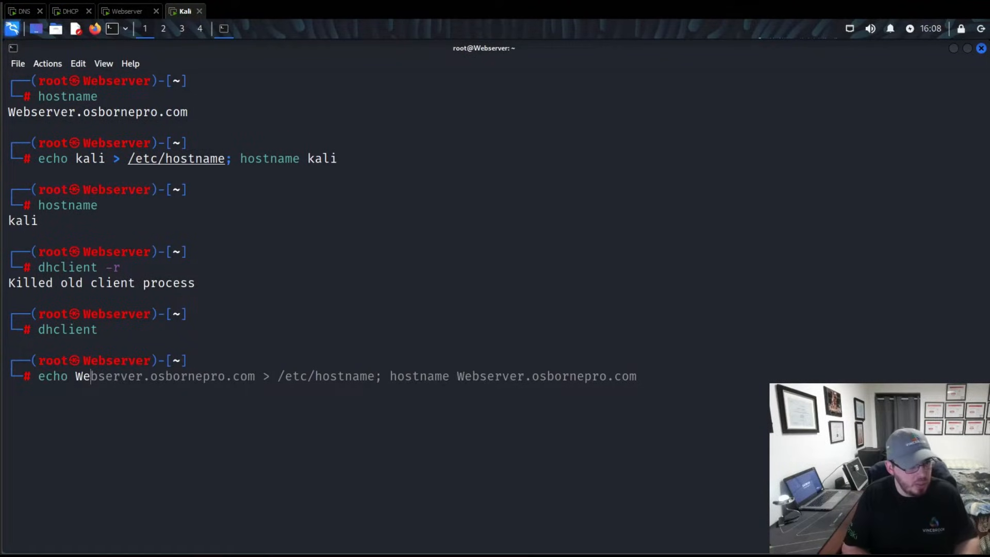
{"action": "key", "text": "Return"}
{"action": "type", "text": "hostname"}
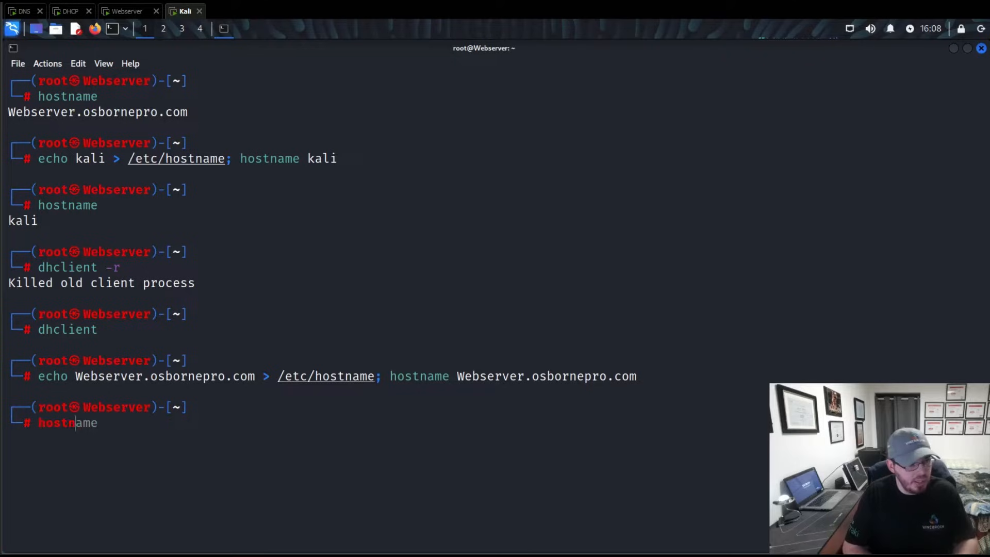
{"action": "key", "text": "Return"}
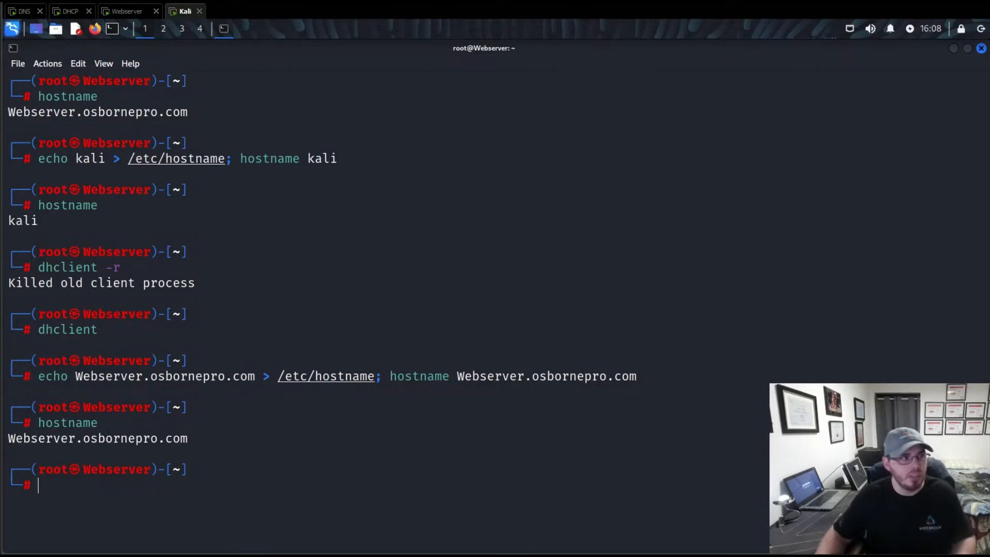
Step: Release the Kali machine's DHCP lease with "dhclient -r" and obtain a new lease under the Webserver hostname with "dhclient"
{"action": "type", "text": "dhclient -r"}
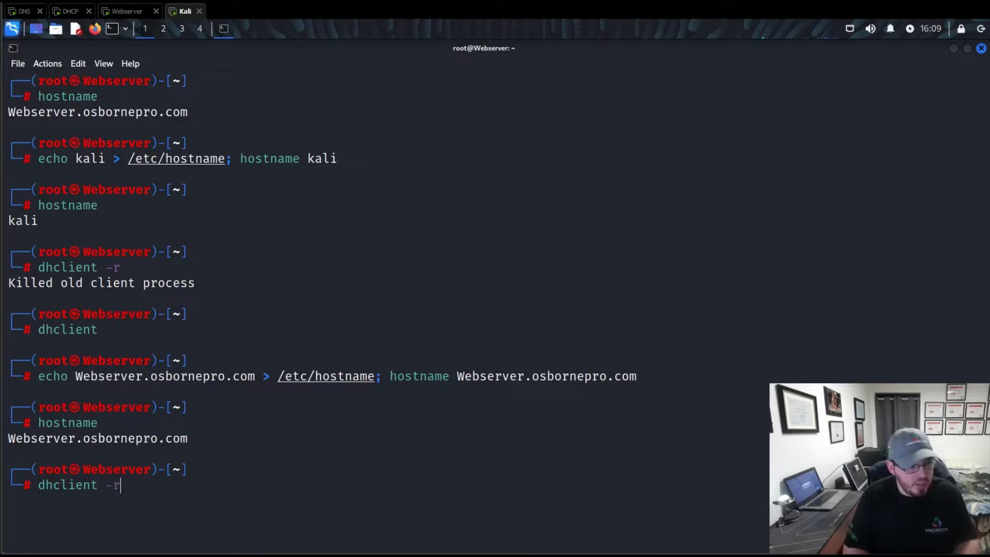
{"action": "key", "text": "Return"}
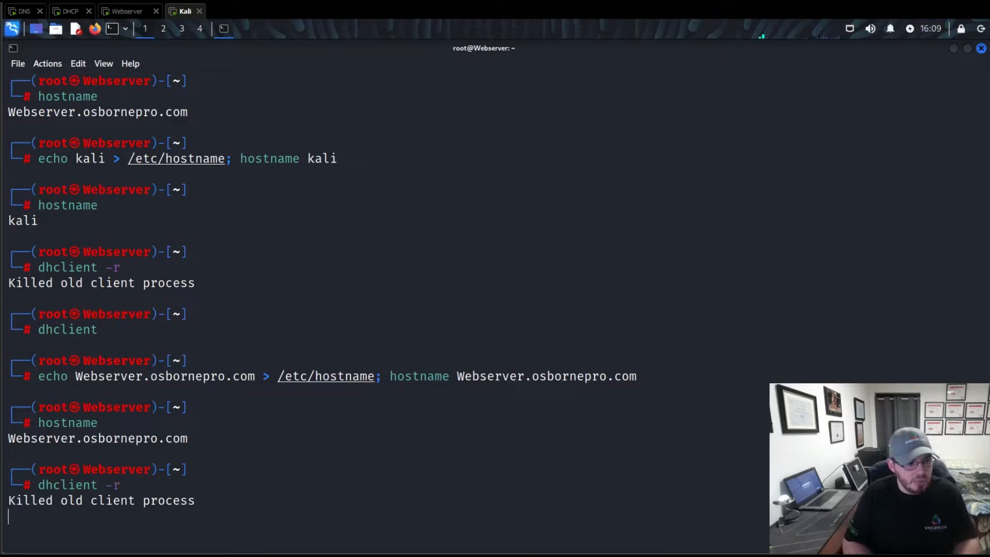
{"action": "key", "text": "Return"}
{"action": "type", "text": "dhclient"}
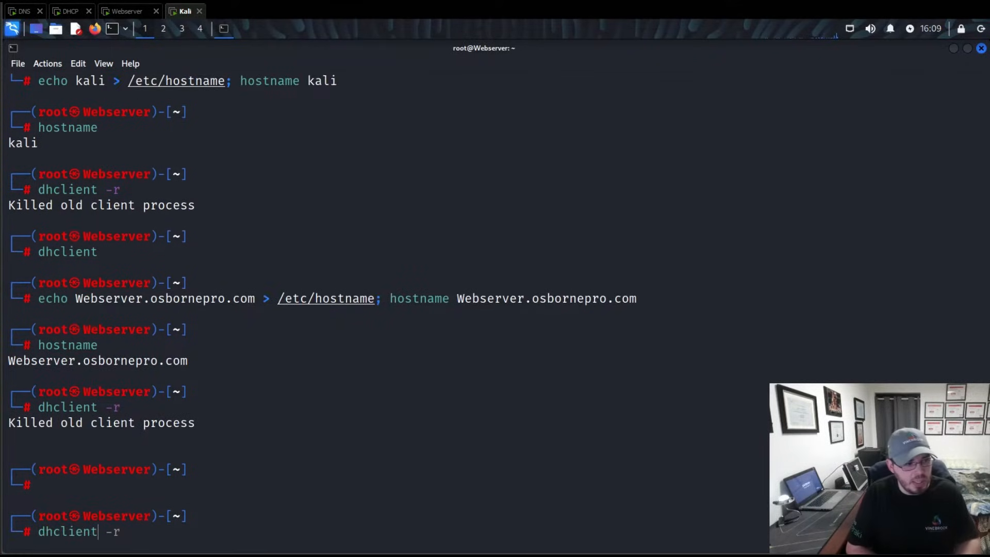
{"action": "key", "text": "Return"}
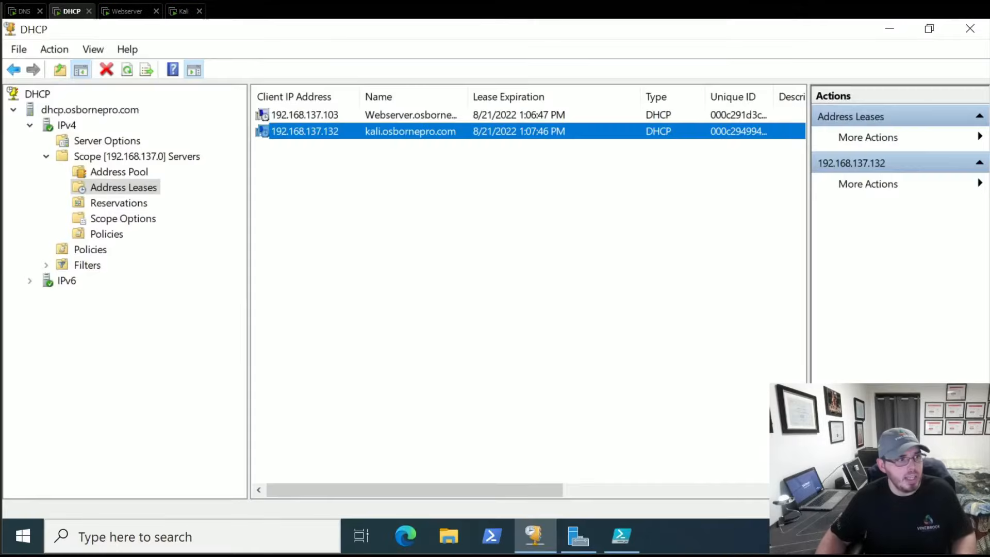
Step: On the DHCP server, refresh the Servers scope's address leases and select the 192.168.137.132 lease
{"action": "right_click", "coordinate": [132, 189]}
{"action": "left_click", "coordinate": [155, 225]}
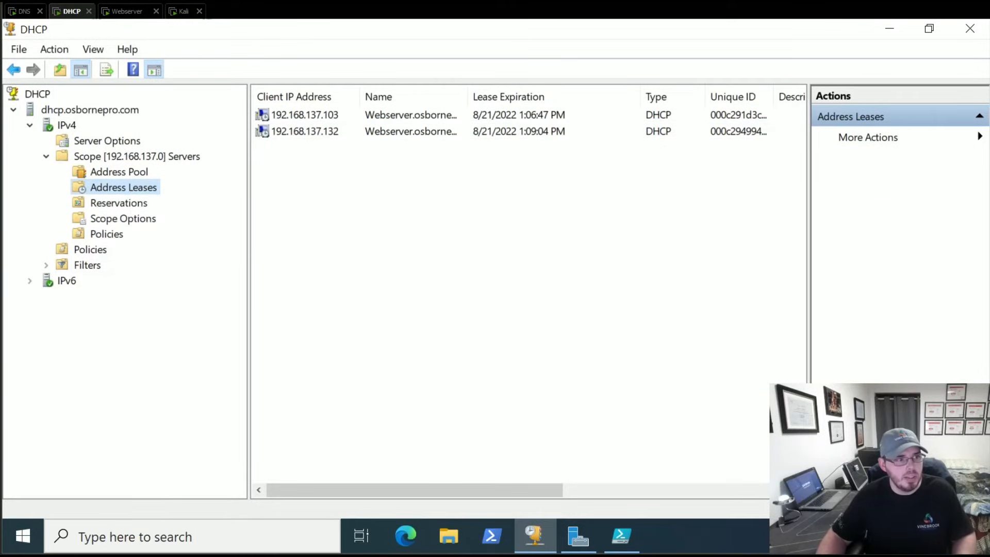
{"action": "left_click", "coordinate": [304, 131]}
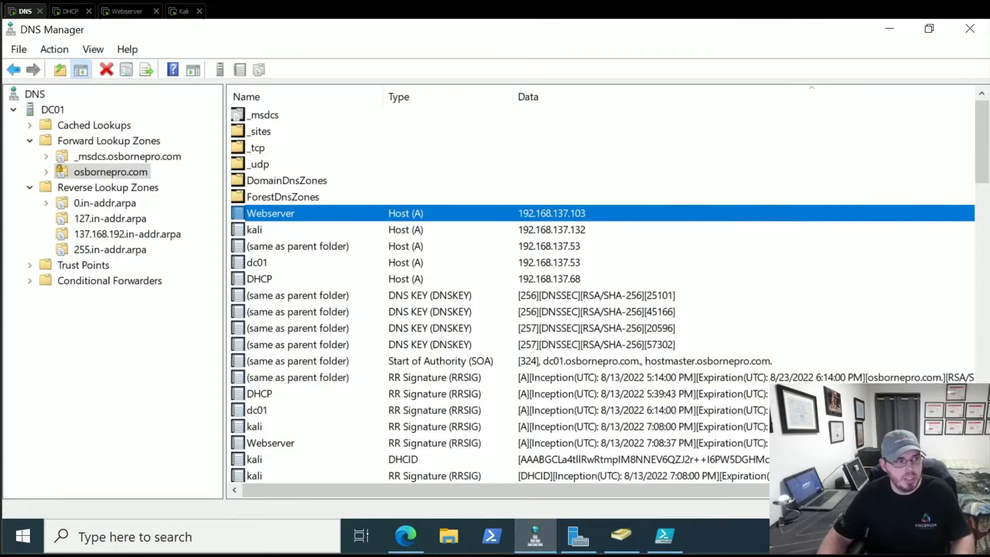
Step: On the DNS server, refresh the 137.168.192.in-addr.arpa reverse zone and select the 192.168.137.132 pointer record
{"action": "left_click", "coordinate": [85, 234]}
{"action": "right_click", "coordinate": [85, 233]}
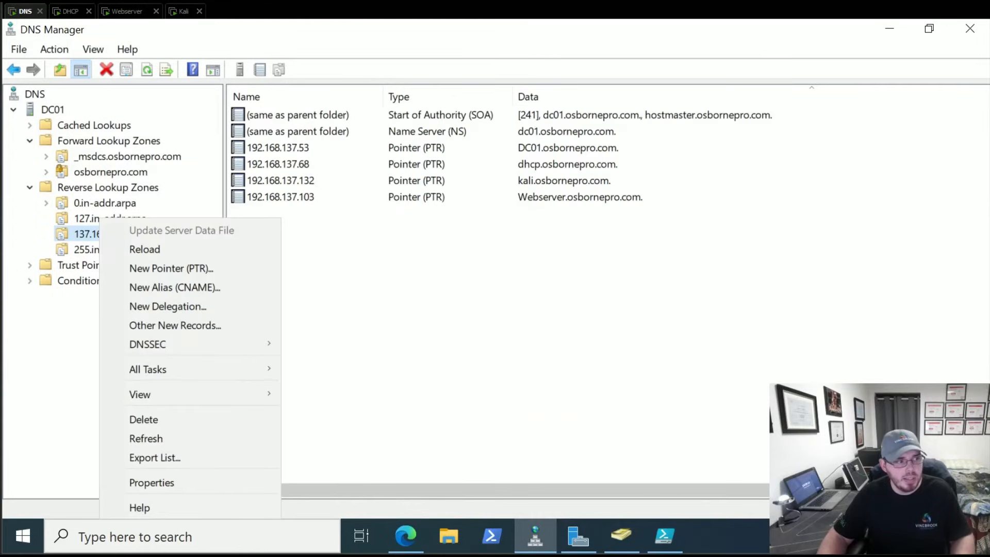
{"action": "left_click", "coordinate": [146, 439]}
{"action": "left_click", "coordinate": [281, 197]}
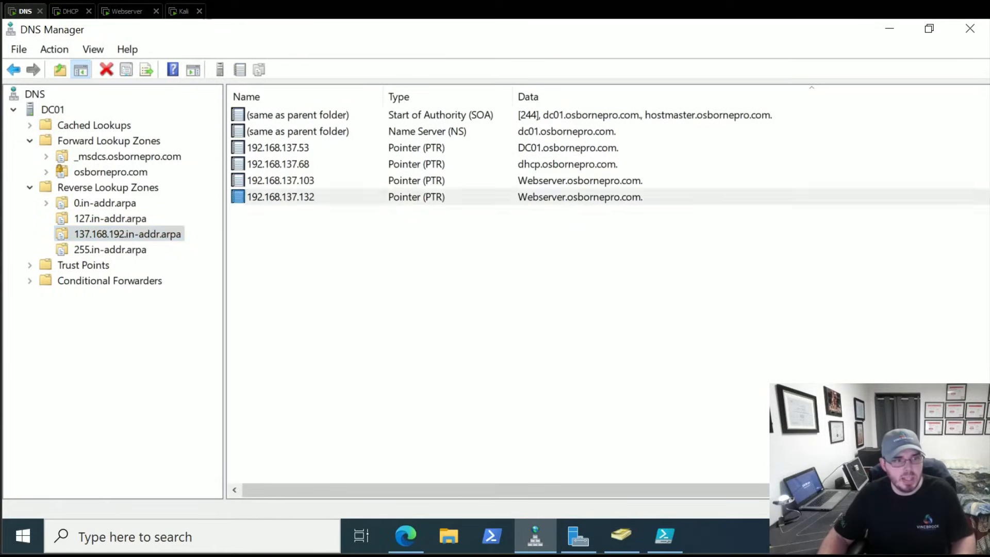
Step: Refresh the osbornepro.com forward zone and select the Webserver host record to check its IP address
{"action": "left_click", "coordinate": [111, 172]}
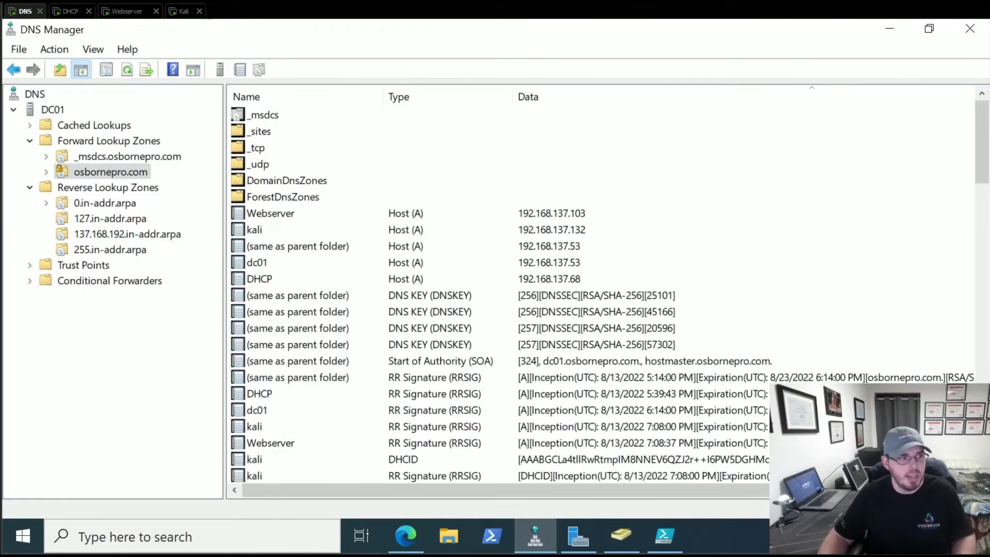
{"action": "right_click", "coordinate": [131, 175]}
{"action": "left_click", "coordinate": [165, 436]}
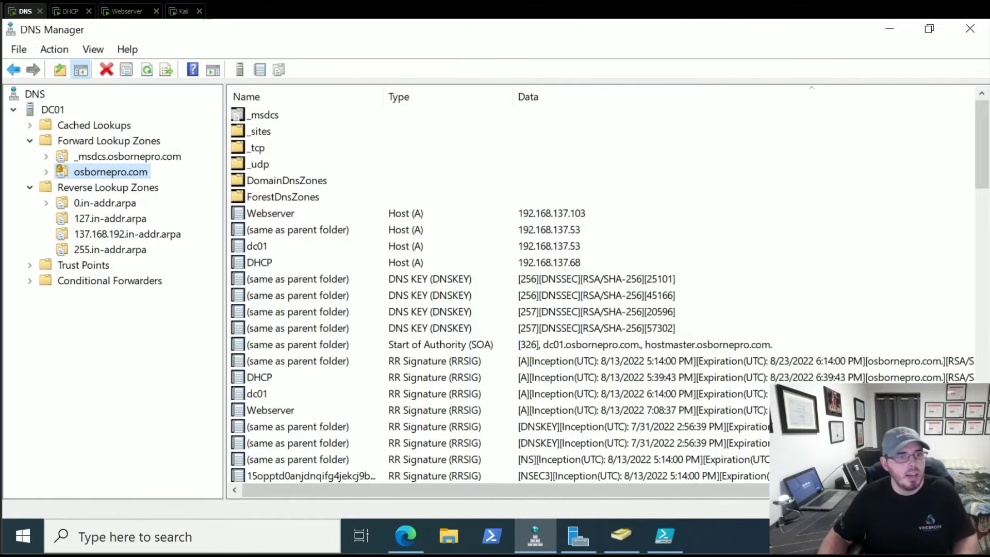
{"action": "left_click", "coordinate": [270, 214]}
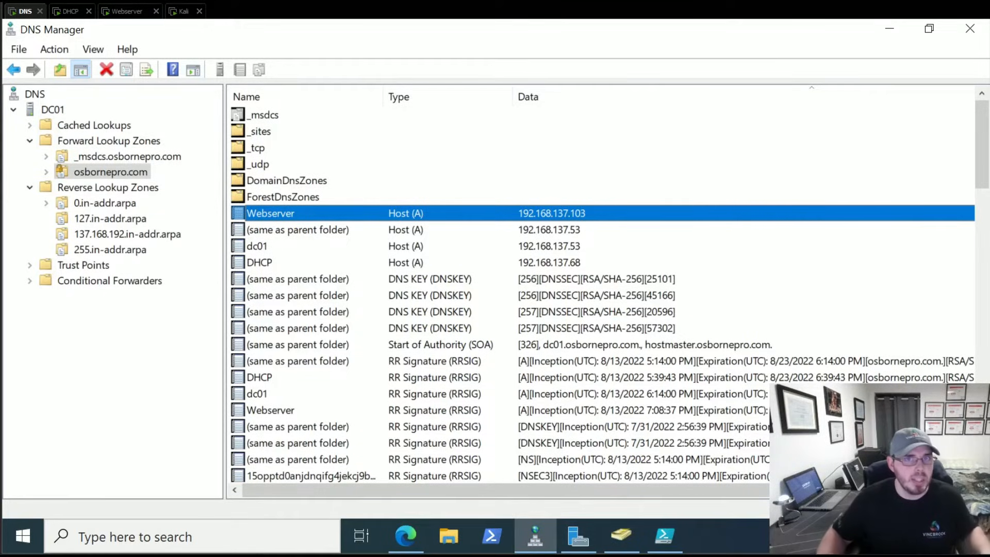
Step: On the Webserver machine, open the advanced DNS settings of Ethernet0's Internet Protocol Version 4 to examine the suffix and registration options
{"action": "left_click", "coordinate": [127, 12]}
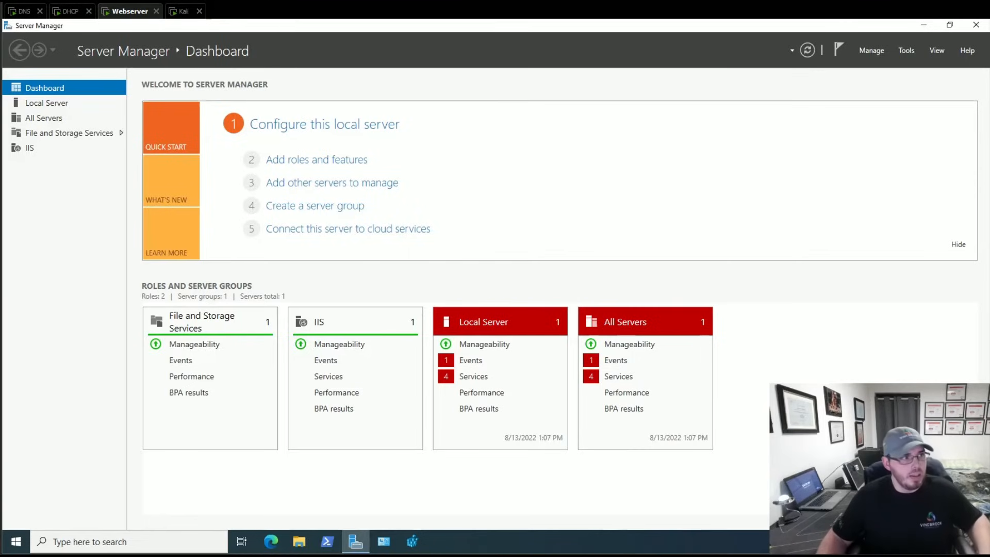
{"action": "left_click", "coordinate": [383, 541]}
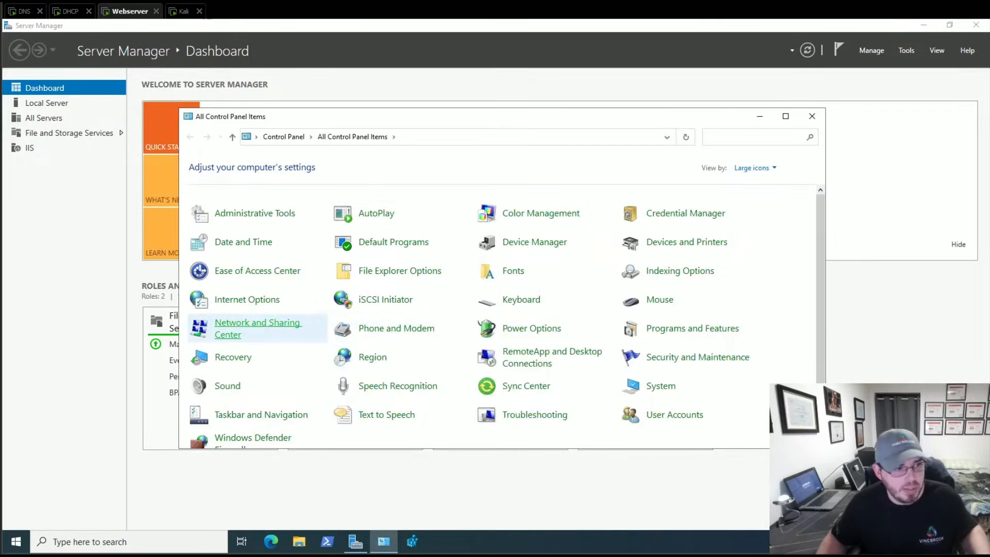
{"action": "left_click", "coordinate": [257, 323]}
{"action": "left_click", "coordinate": [556, 206]}
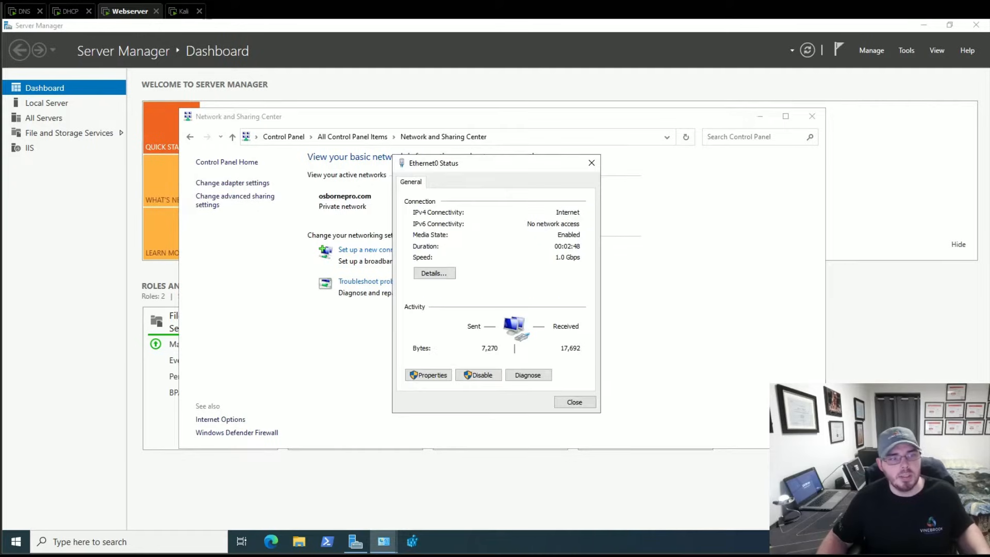
{"action": "left_click", "coordinate": [428, 375]}
{"action": "left_click", "coordinate": [491, 295]}
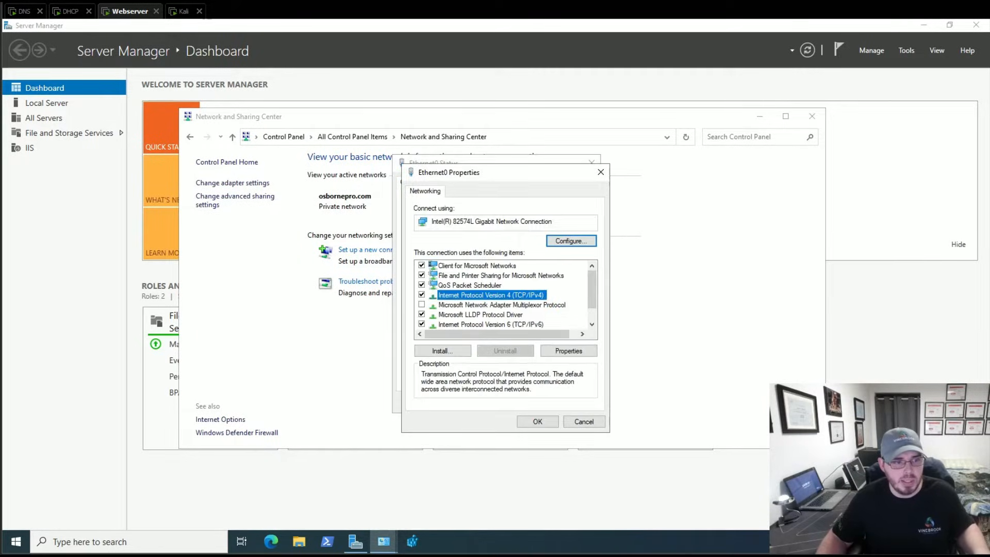
{"action": "left_click", "coordinate": [569, 351]}
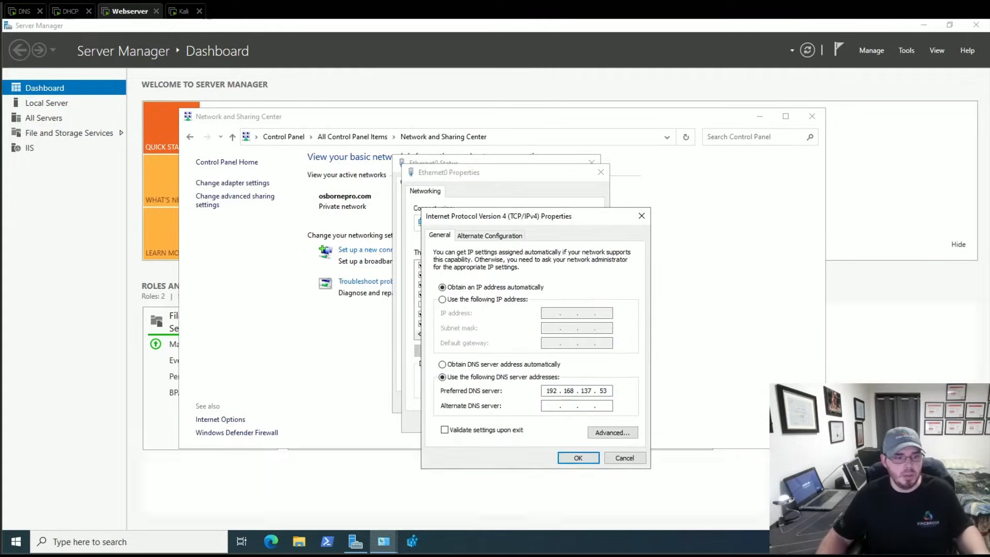
{"action": "left_click", "coordinate": [613, 432]}
{"action": "left_click", "coordinate": [481, 244]}
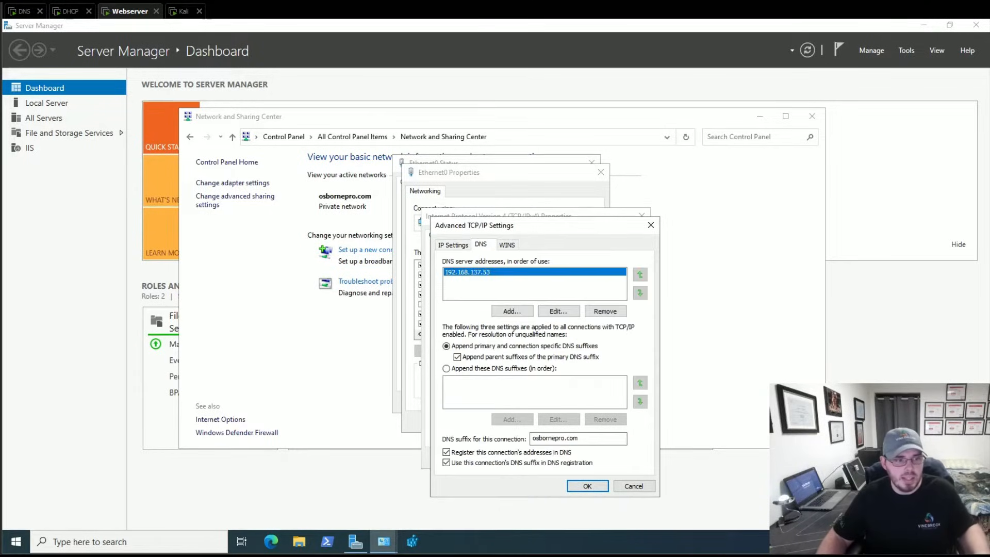
Step: Turn off DNS address registration and suffix use for Ethernet0, clear the connection's DNS suffix, save the changes, and close the network settings
{"action": "left_click", "coordinate": [447, 463]}
{"action": "left_click", "coordinate": [447, 452]}
{"action": "double_click", "coordinate": [555, 438]}
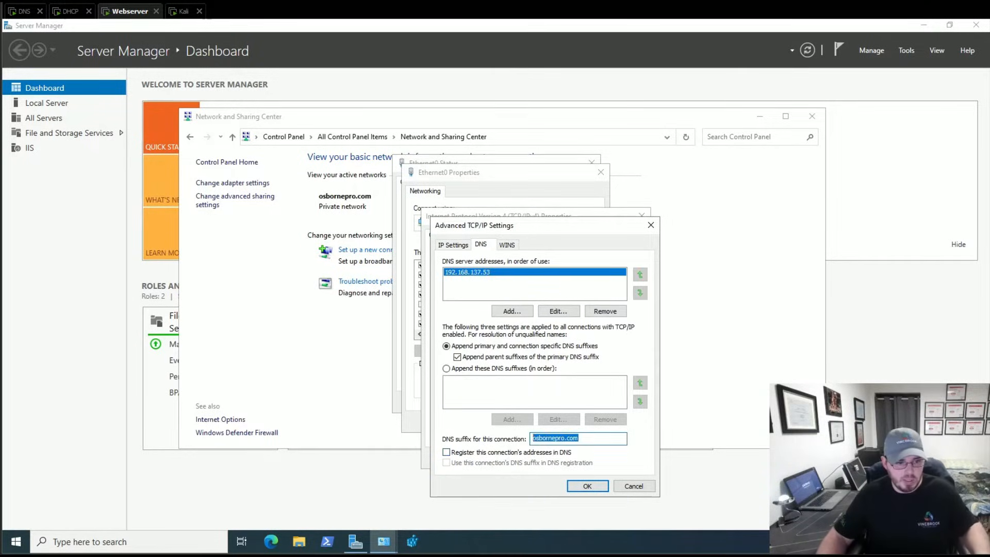
{"action": "key", "text": "BackSpace"}
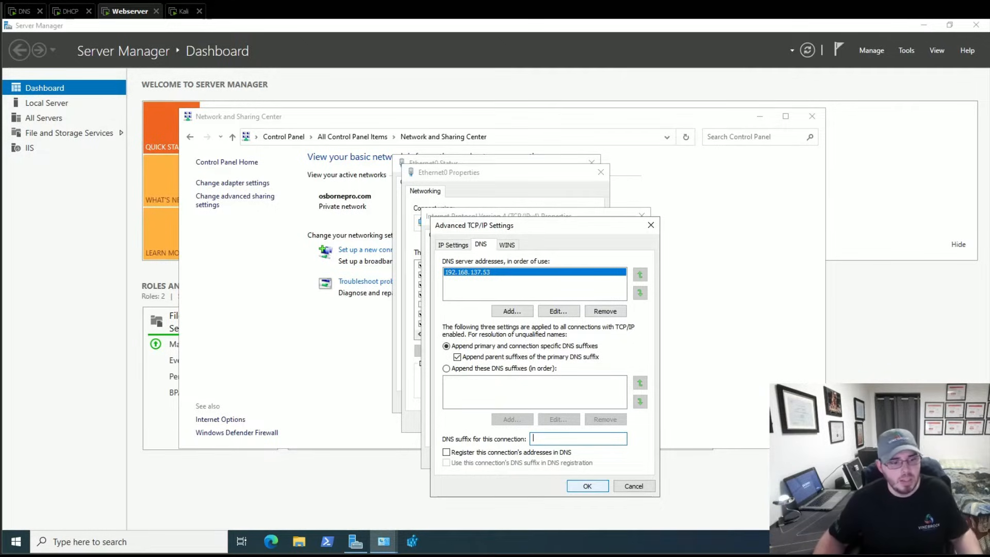
{"action": "key", "text": "Return"}
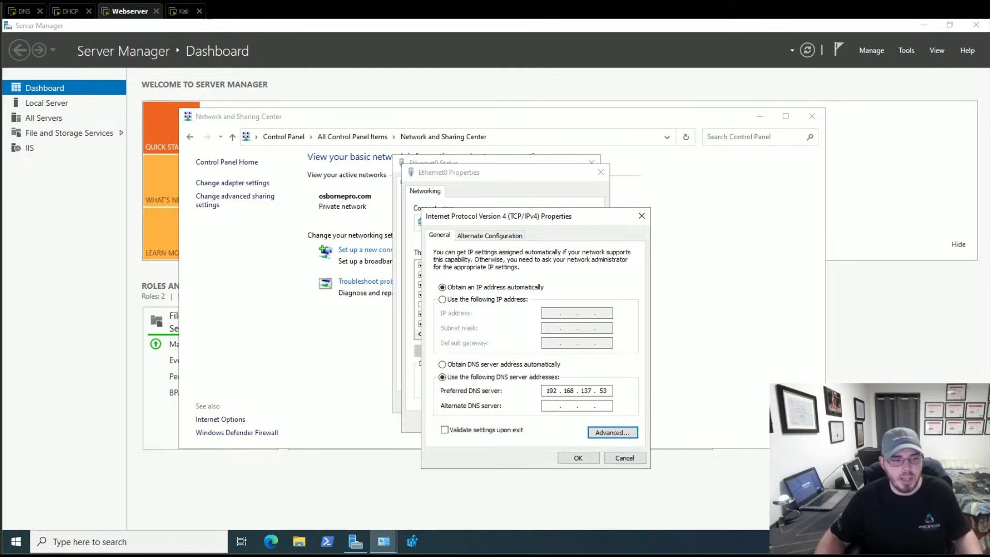
{"action": "left_click", "coordinate": [578, 459]}
{"action": "left_click", "coordinate": [538, 421]}
{"action": "left_click", "coordinate": [575, 402]}
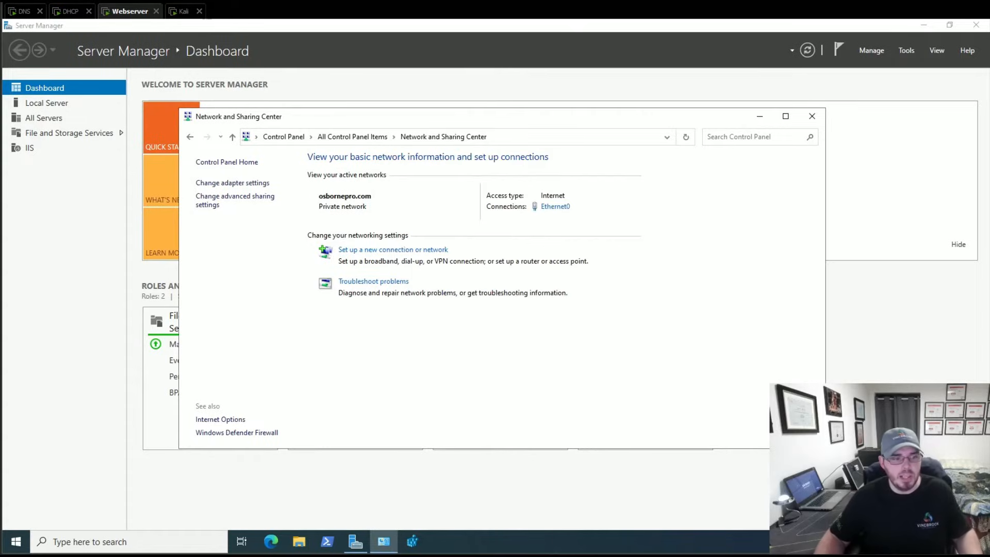
{"action": "left_click", "coordinate": [812, 116]}
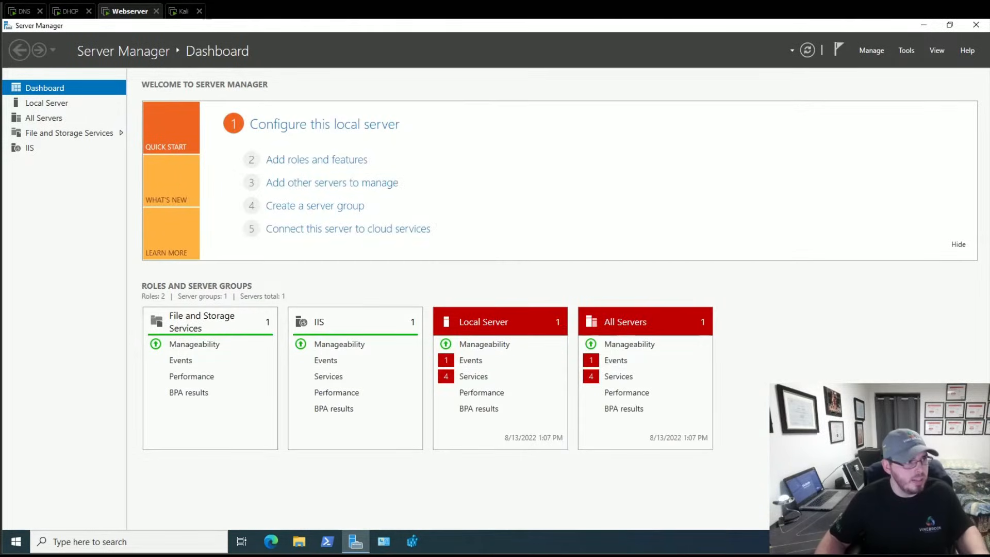
Step: On the DHCP server, disable name protection in the Servers scope's DNS properties and apply the change
{"action": "left_click", "coordinate": [71, 11]}
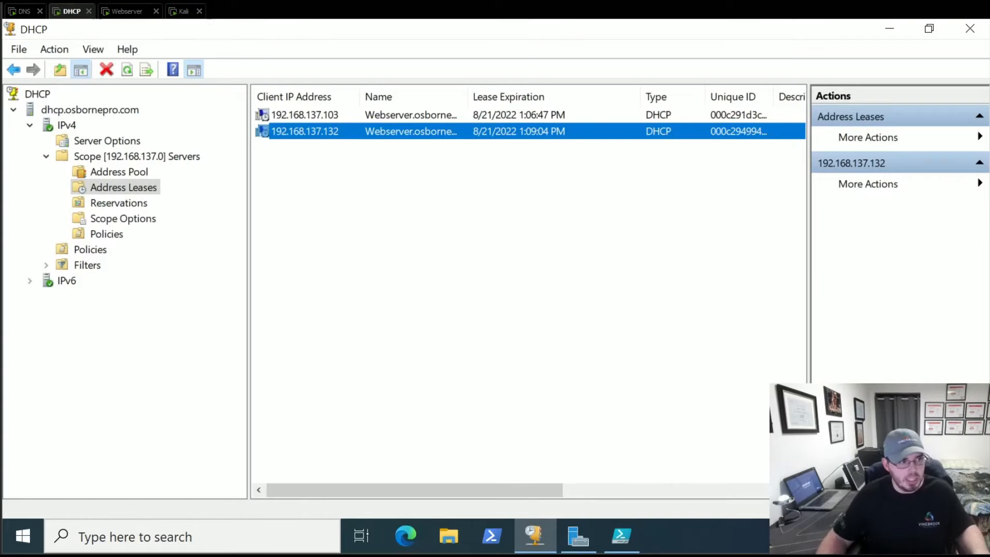
{"action": "left_click", "coordinate": [137, 156]}
{"action": "right_click", "coordinate": [107, 155]}
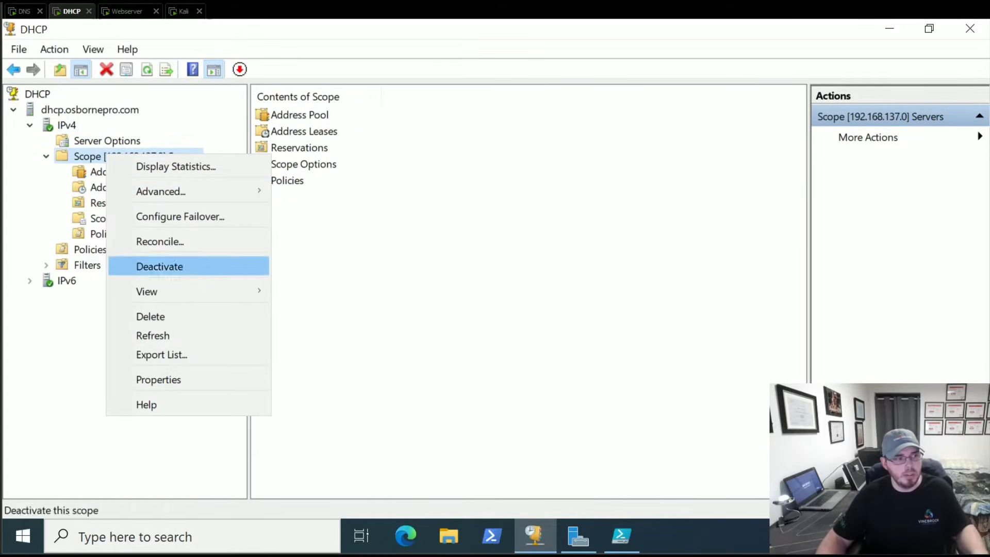
{"action": "left_click", "coordinate": [159, 379]}
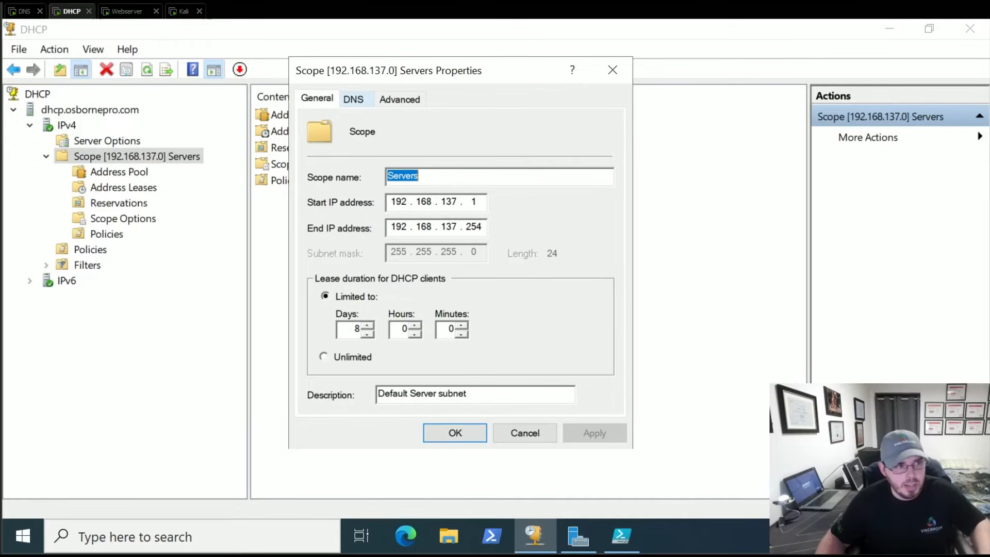
{"action": "left_click", "coordinate": [353, 100]}
{"action": "left_click", "coordinate": [572, 379]}
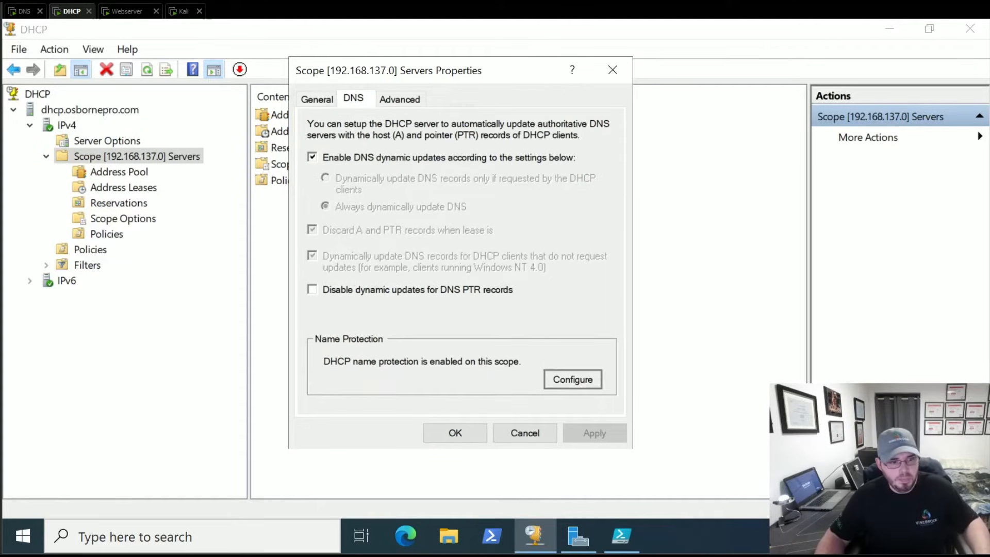
{"action": "left_click", "coordinate": [339, 158]}
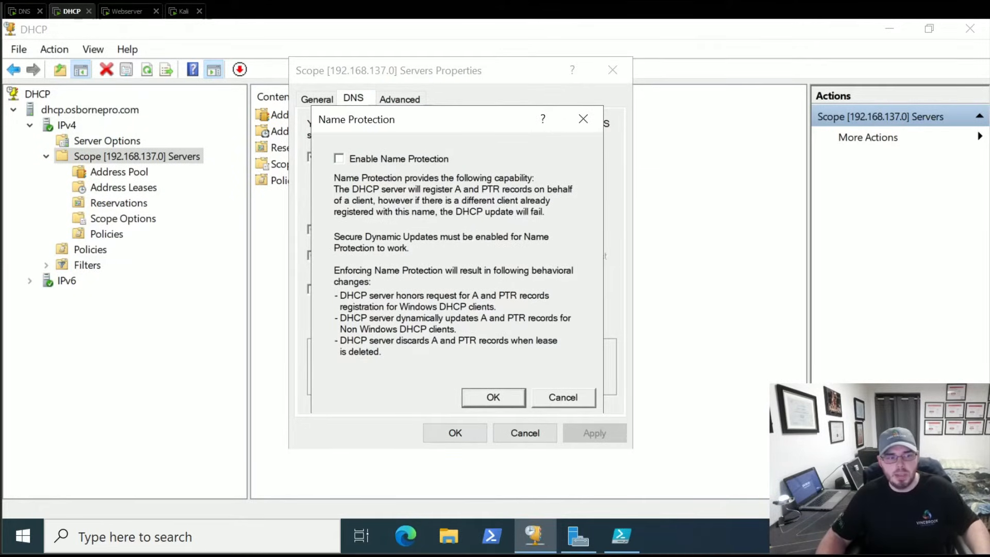
{"action": "left_click", "coordinate": [494, 398]}
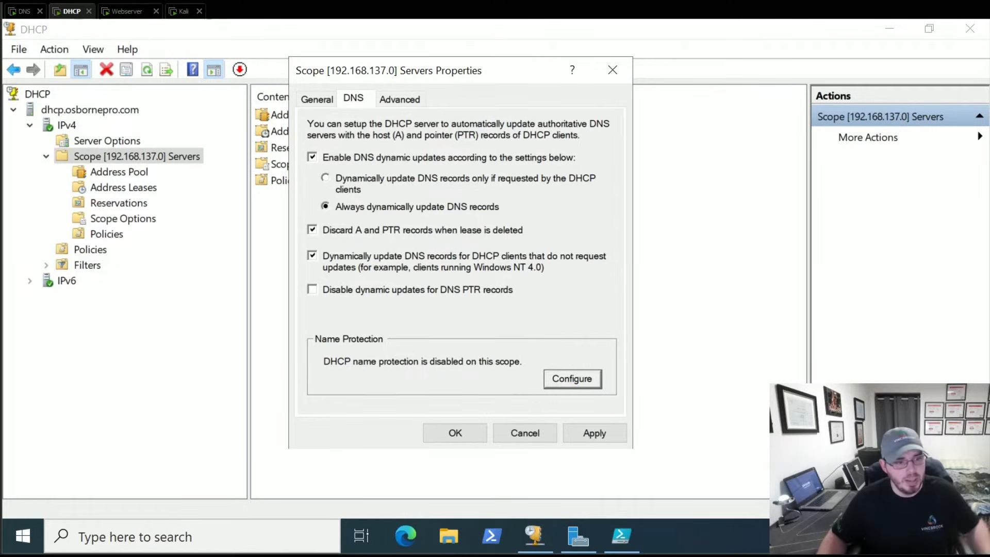
{"action": "left_click", "coordinate": [595, 434]}
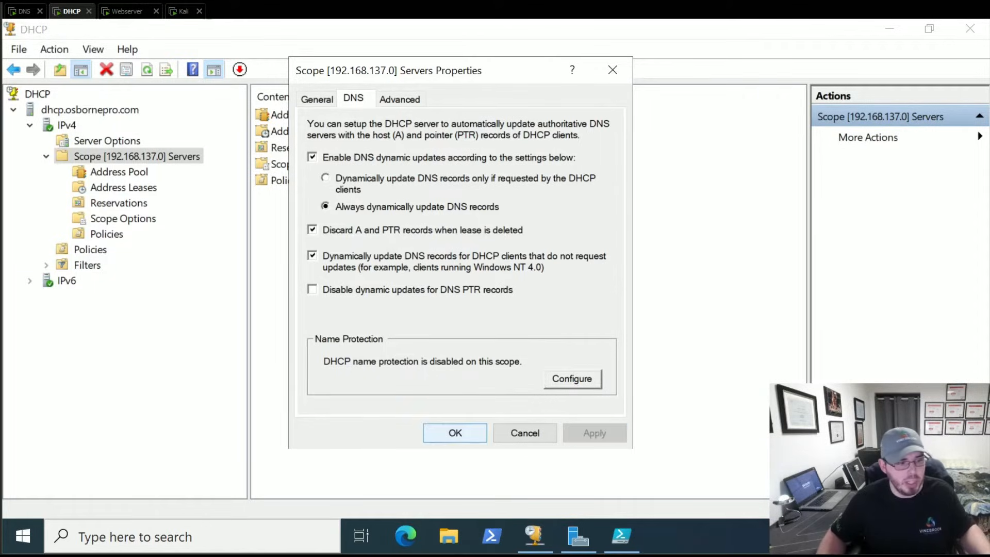
{"action": "left_click", "coordinate": [455, 433]}
Step: Disable DHCP name protection at the server level in the IPv4 properties and apply the change
{"action": "right_click", "coordinate": [67, 125]}
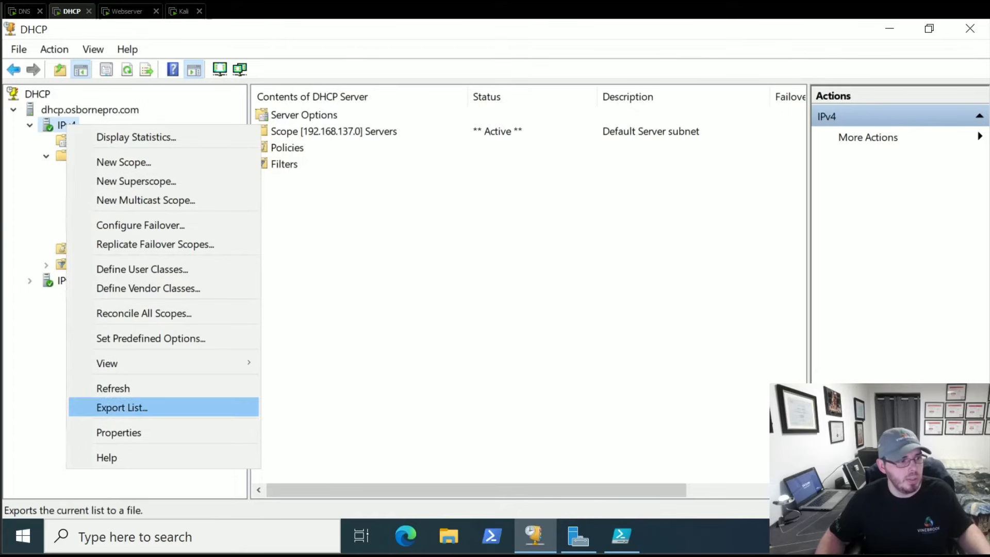
{"action": "left_click", "coordinate": [117, 432]}
{"action": "left_click", "coordinate": [354, 99]}
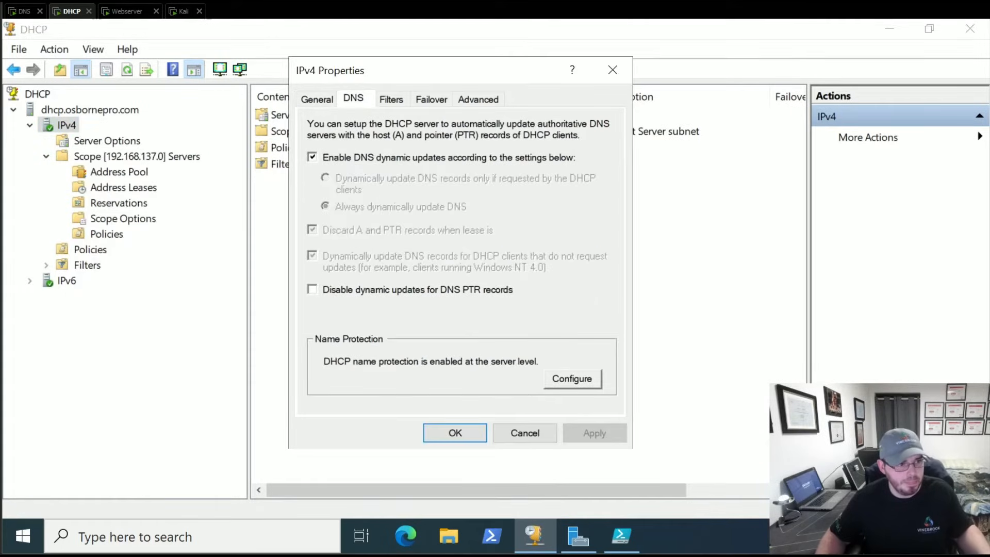
{"action": "left_click", "coordinate": [573, 378]}
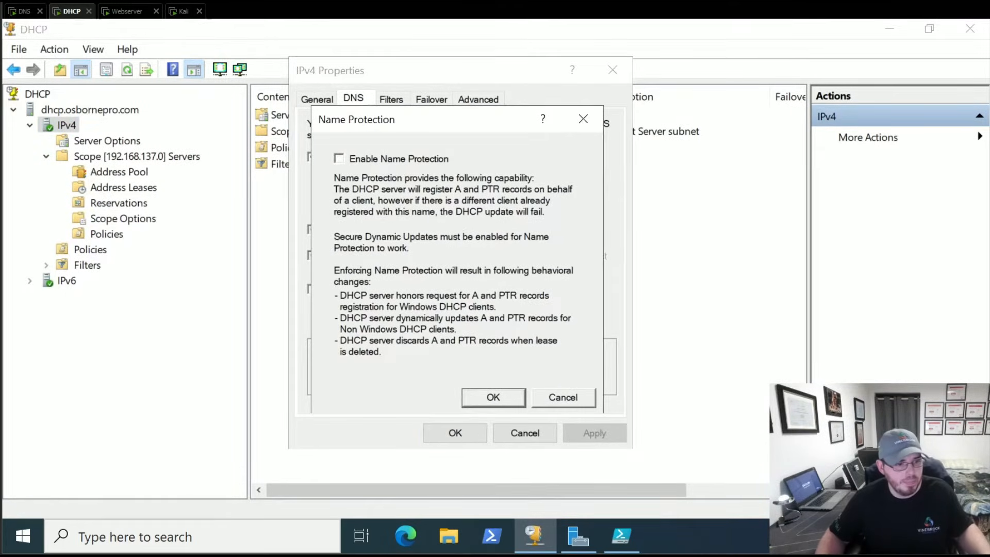
{"action": "left_click", "coordinate": [494, 398]}
{"action": "left_click", "coordinate": [595, 433]}
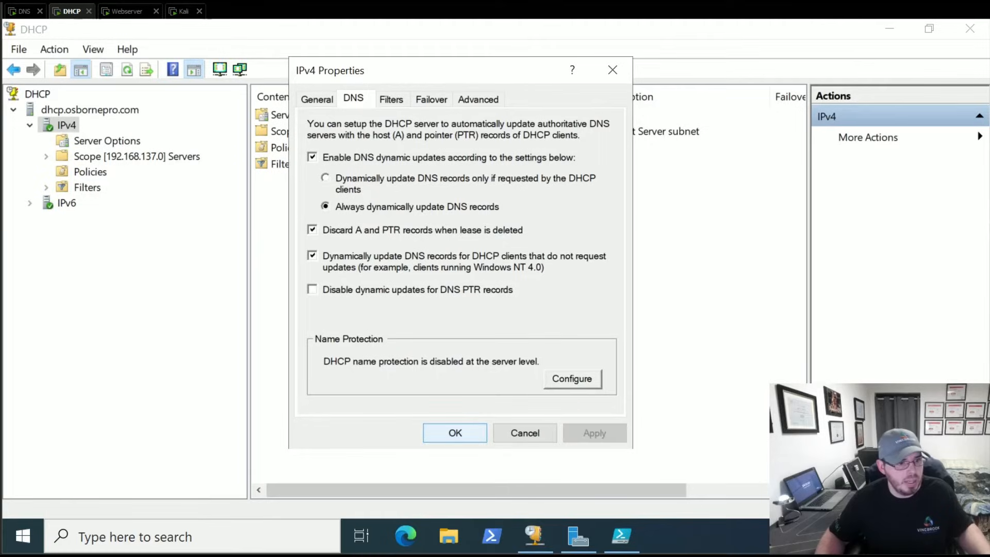
{"action": "left_click", "coordinate": [455, 433]}
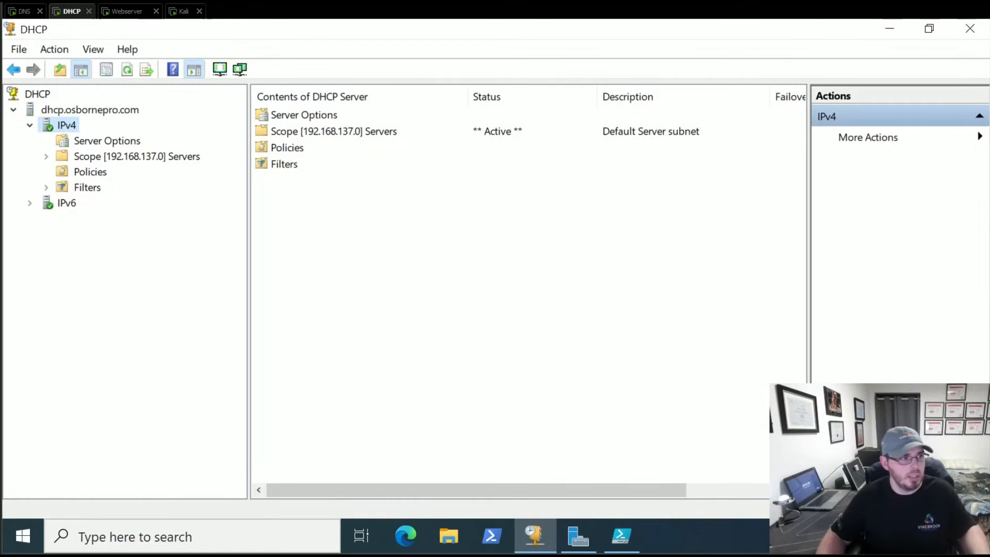
Step: Delete the 192.168.137.103 lease from the Servers scope's address leases
{"action": "left_click", "coordinate": [137, 156]}
{"action": "left_click", "coordinate": [46, 156]}
{"action": "left_click", "coordinate": [124, 187]}
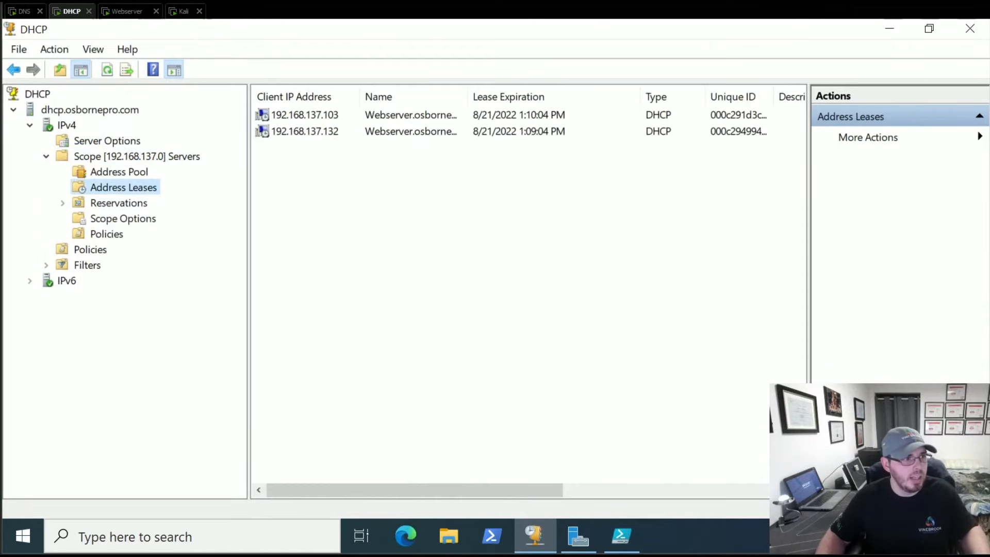
{"action": "left_click", "coordinate": [305, 115]}
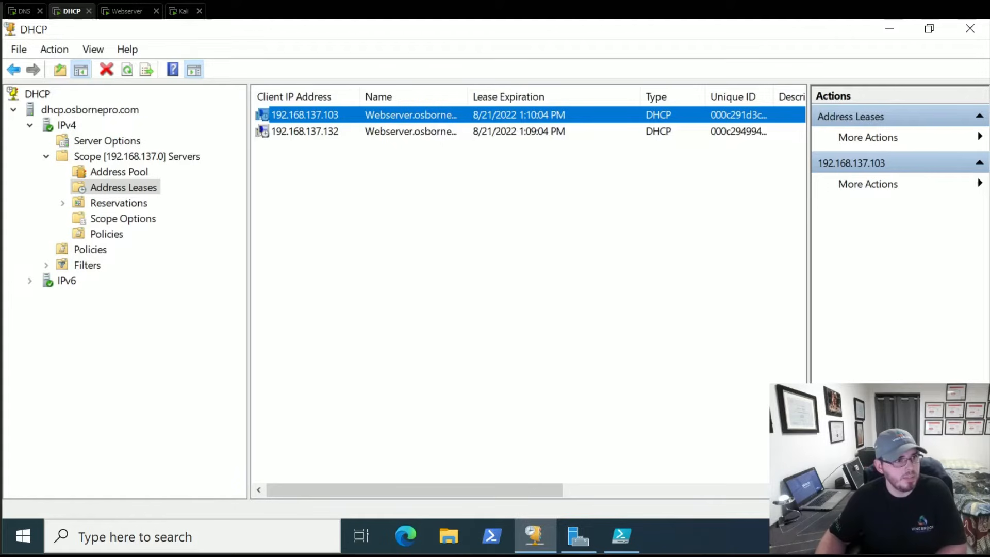
{"action": "key", "text": "Delete"}
{"action": "key", "text": "Return"}
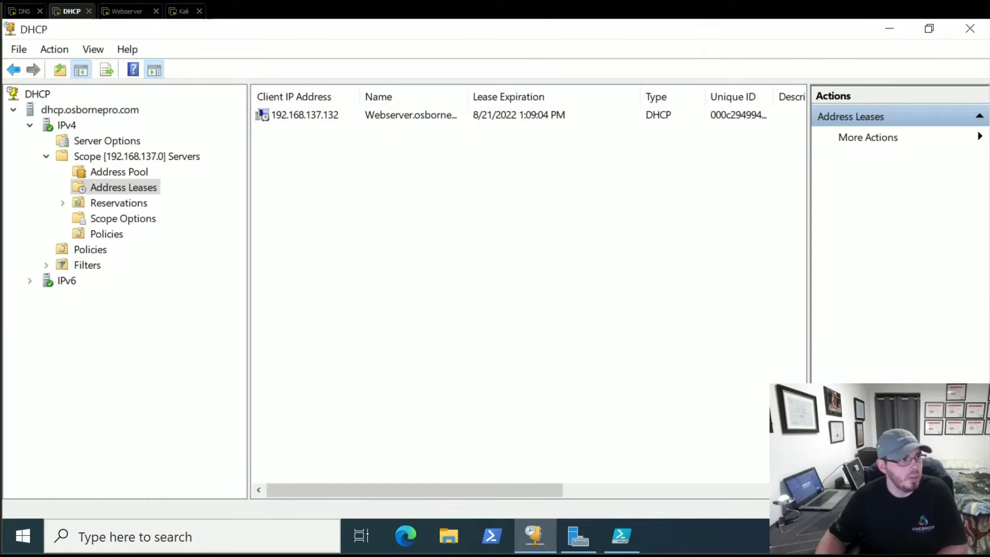
Step: On the DNS server, refresh the 137.168.192.in-addr.arpa reverse zone and check the Webserver pointer record
{"action": "left_click", "coordinate": [24, 12]}
{"action": "right_click", "coordinate": [109, 234]}
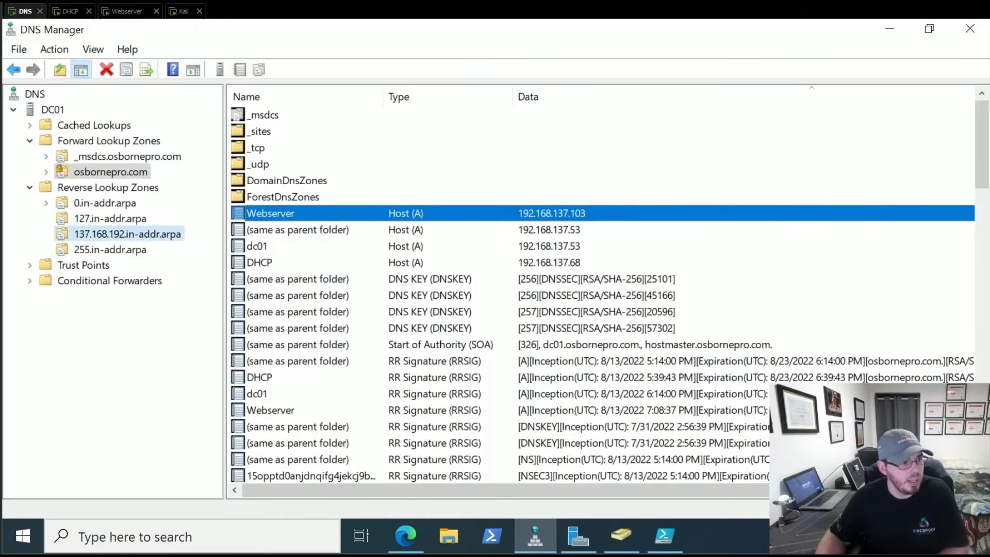
{"action": "left_click", "coordinate": [156, 425]}
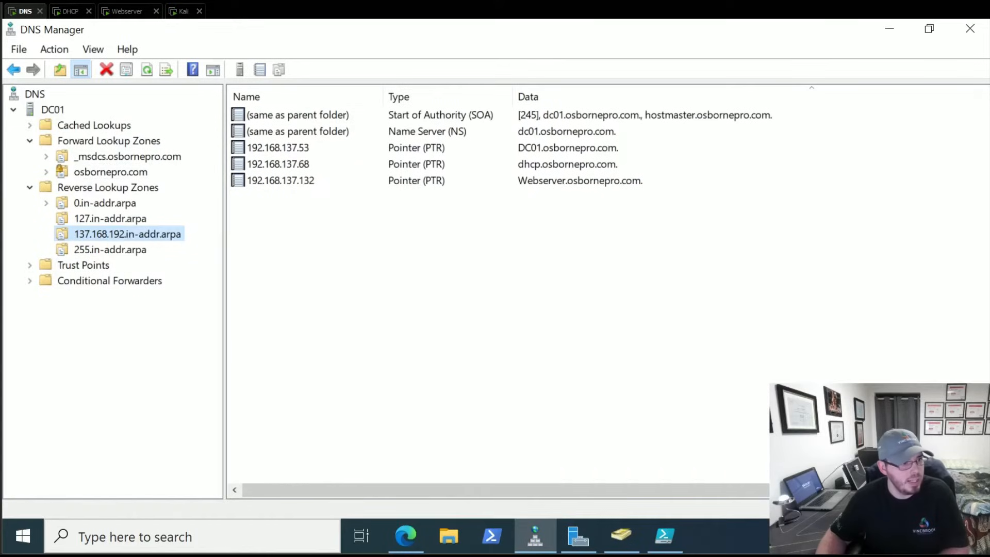
{"action": "left_click", "coordinate": [278, 180]}
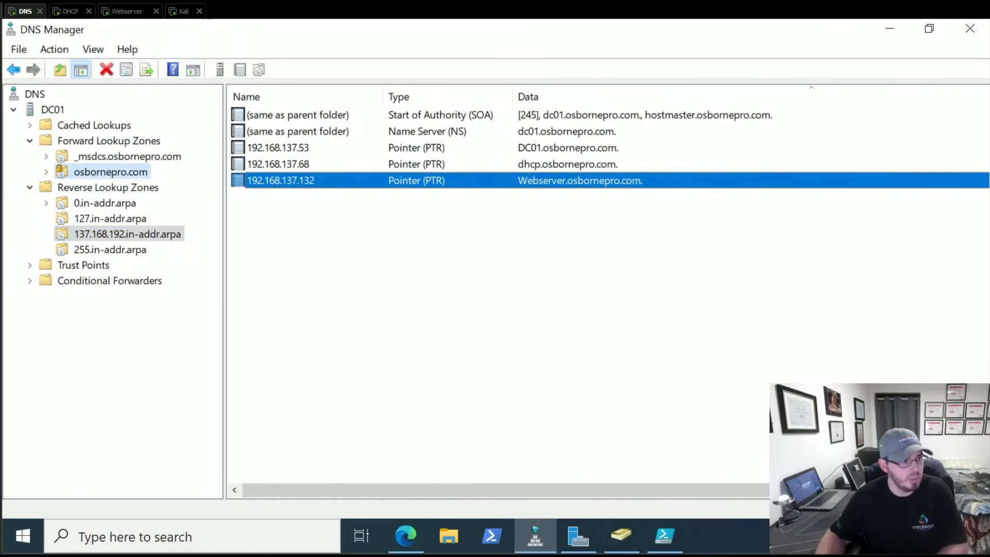
Step: Refresh the osbornepro.com forward zone and delete its Webserver host (A) record
{"action": "right_click", "coordinate": [103, 172]}
{"action": "left_click", "coordinate": [152, 429]}
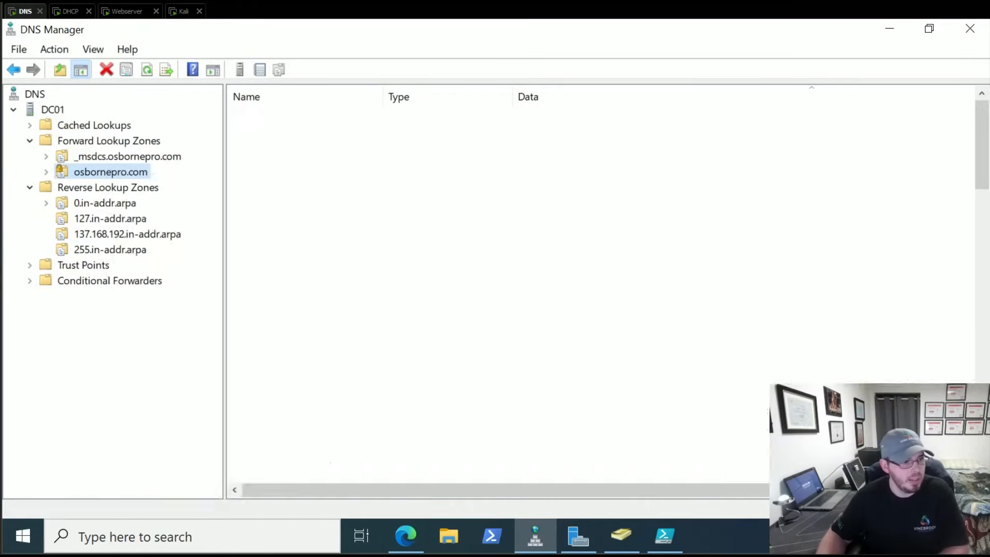
{"action": "left_click", "coordinate": [271, 214]}
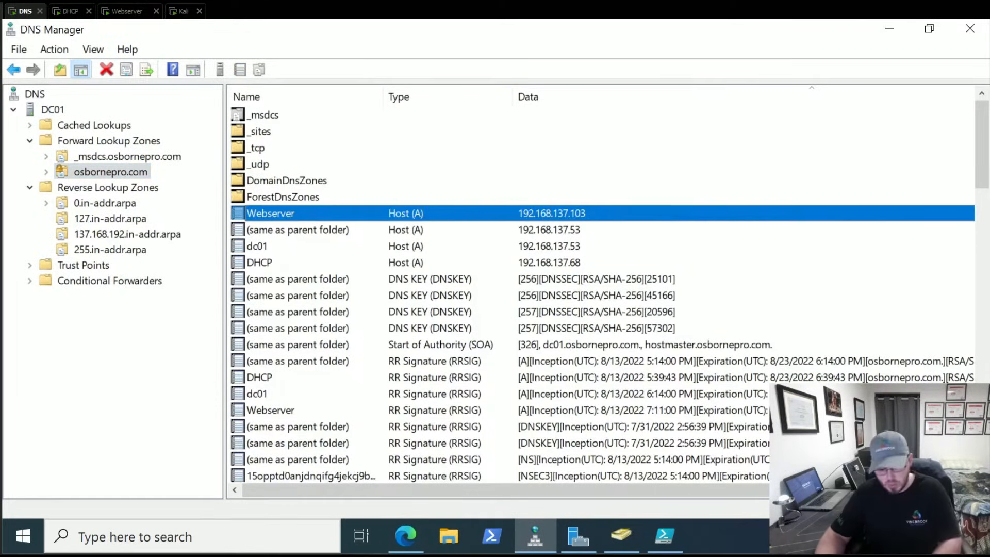
{"action": "key", "text": "Delete"}
{"action": "key", "text": "Return"}
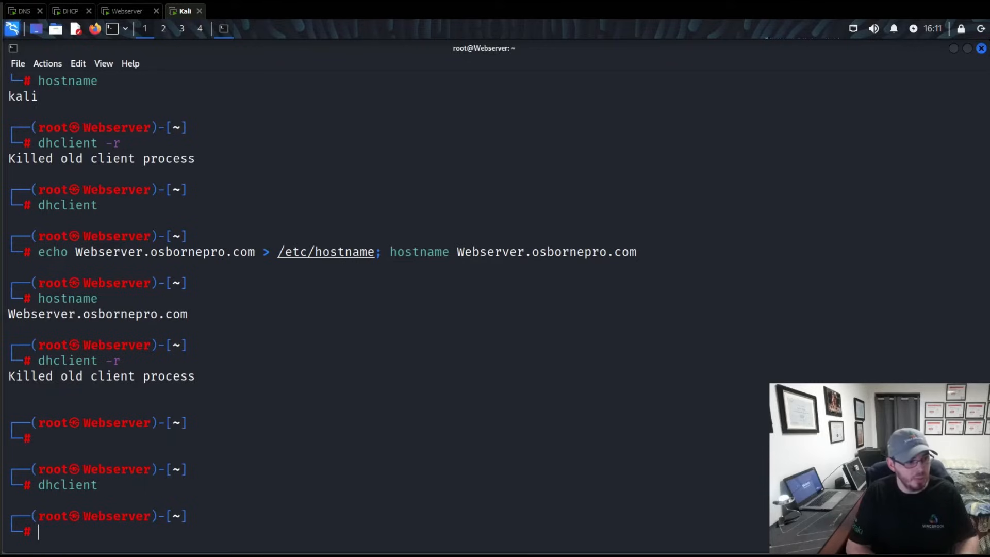
Step: In the Kali terminal, release the DHCP lease with dhclient -r and request a new one with dhclient
{"action": "type", "text": "dhclient -r"}
{"action": "key", "text": "Return"}
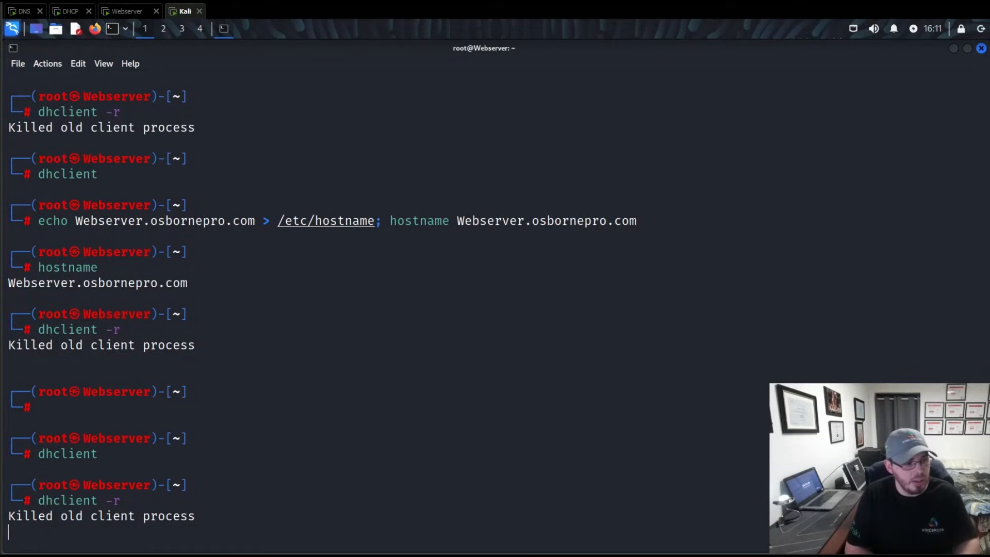
{"action": "type", "text": "dhclient"}
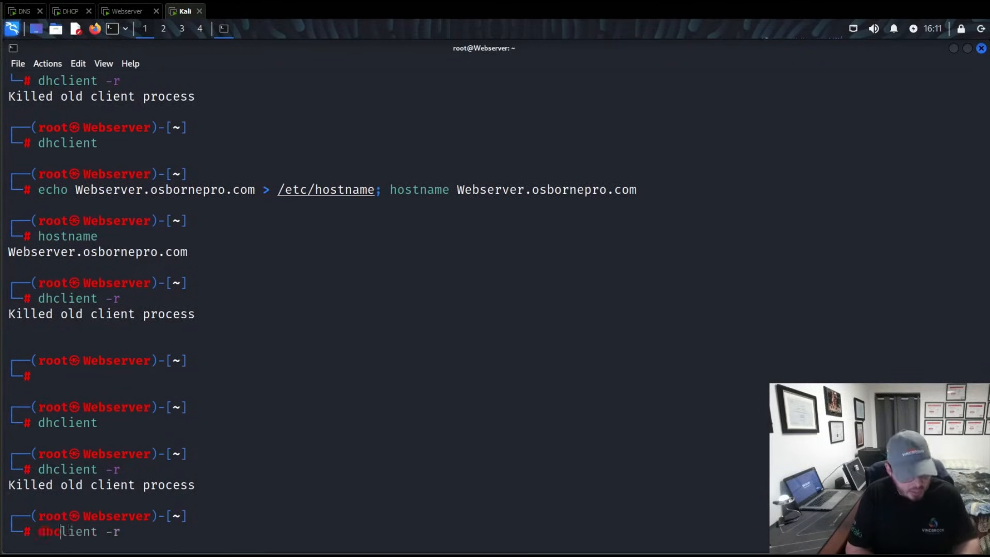
{"action": "key", "text": "Return"}
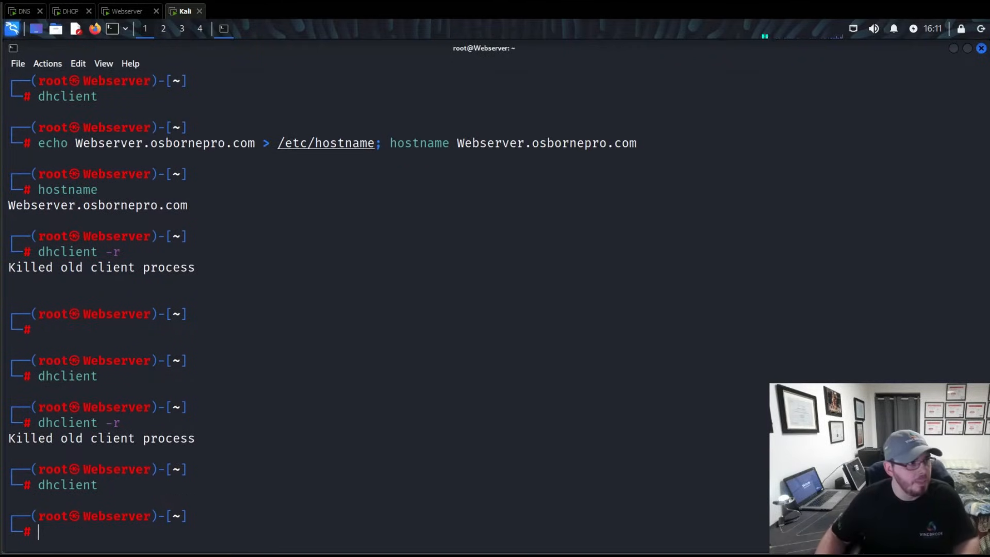
Step: On the DHCP server, refresh the Servers scope's address leases to check the Kali client's lease
{"action": "left_click", "coordinate": [71, 11]}
{"action": "right_click", "coordinate": [133, 190]}
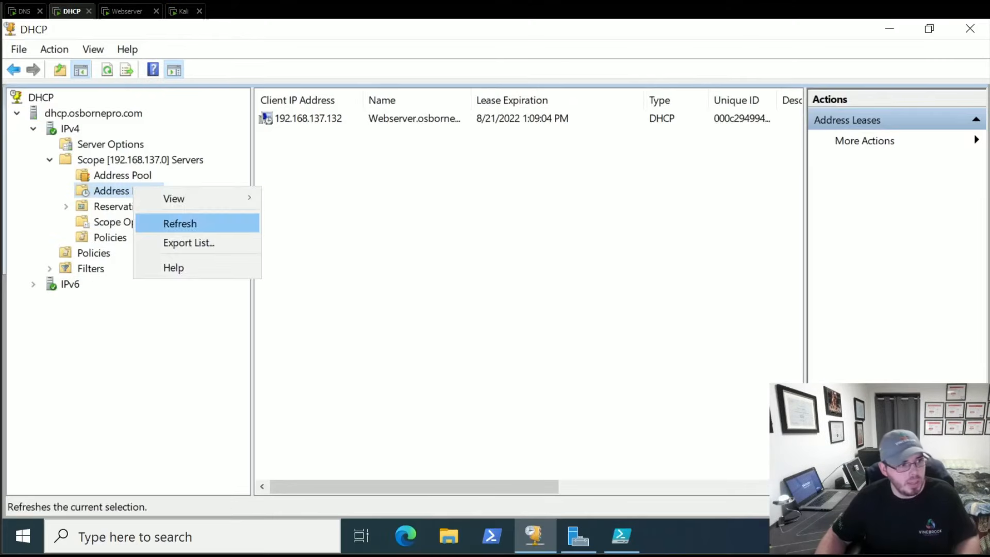
{"action": "left_click", "coordinate": [155, 223]}
Step: On the DNS server, refresh the 137.168.192.in-addr.arpa and osbornepro.com zones, and select the Webserver host record to check its address
{"action": "left_click", "coordinate": [25, 10]}
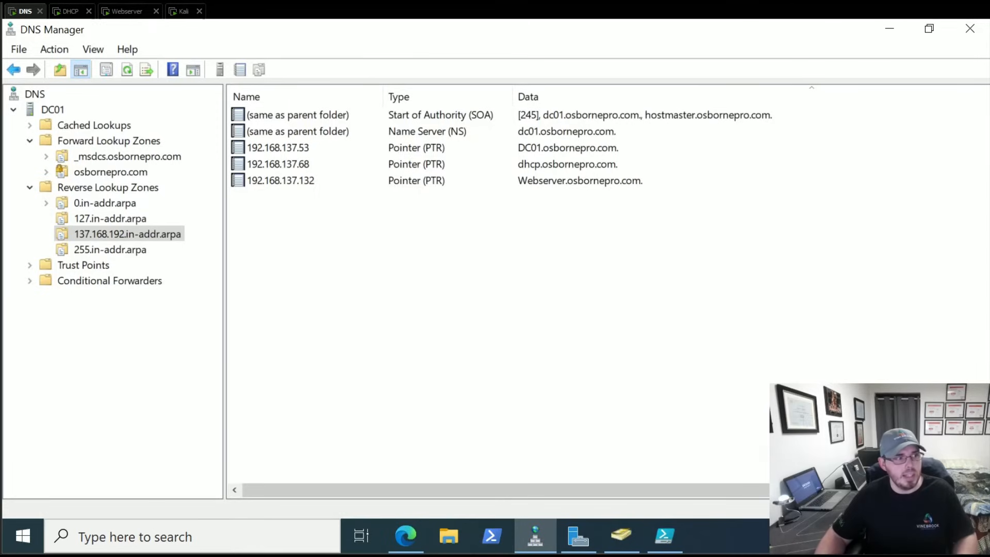
{"action": "right_click", "coordinate": [91, 234]}
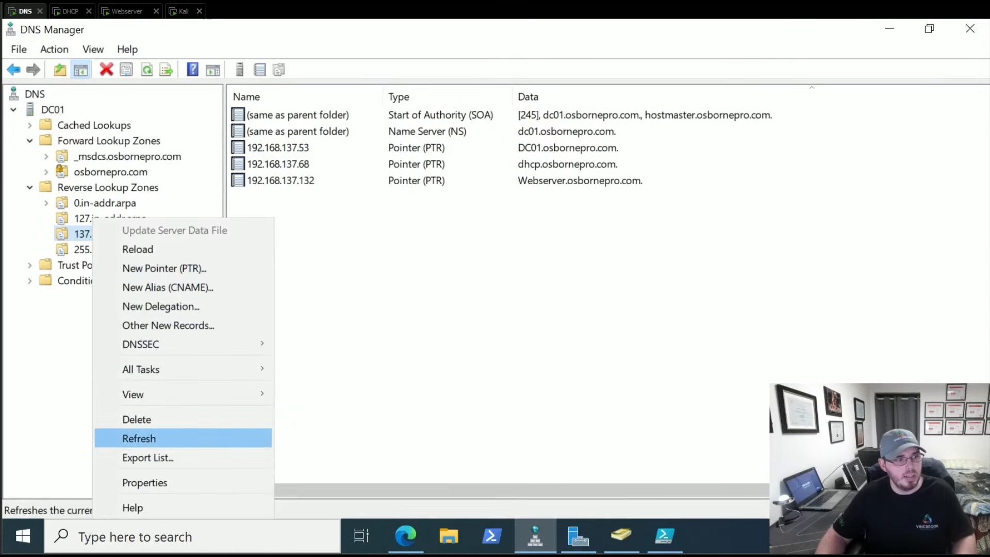
{"action": "left_click", "coordinate": [138, 438]}
{"action": "left_click", "coordinate": [110, 172]}
{"action": "right_click", "coordinate": [110, 172]}
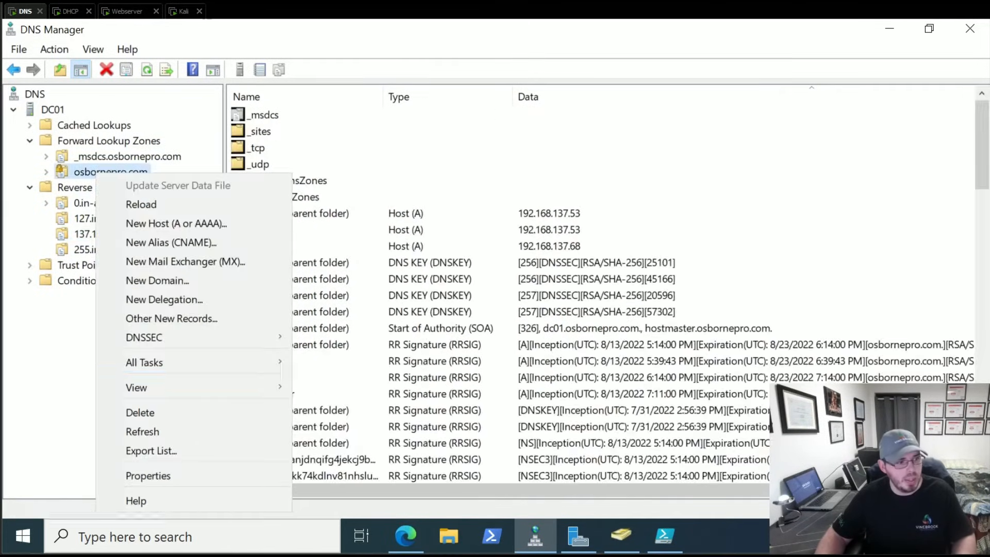
{"action": "left_click", "coordinate": [150, 431]}
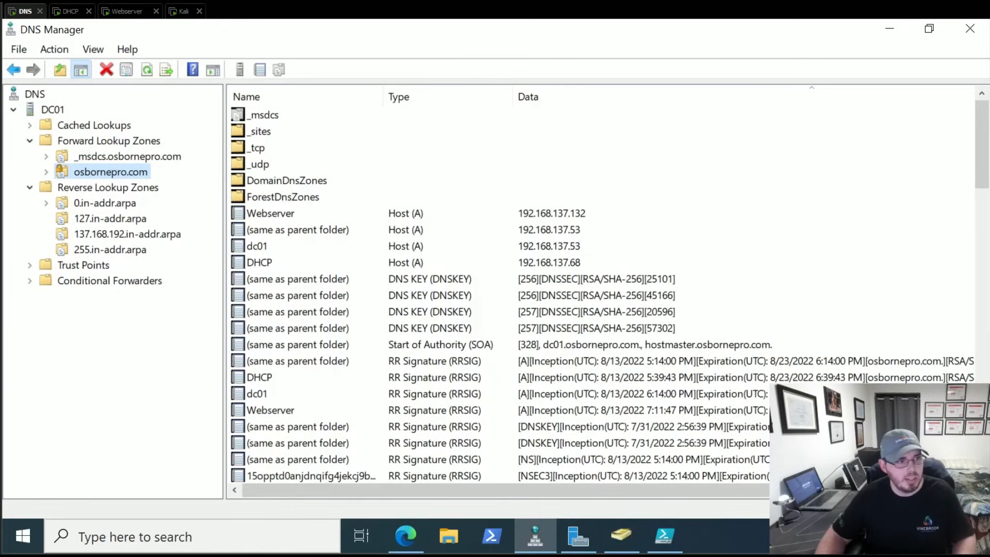
{"action": "left_click", "coordinate": [271, 213]}
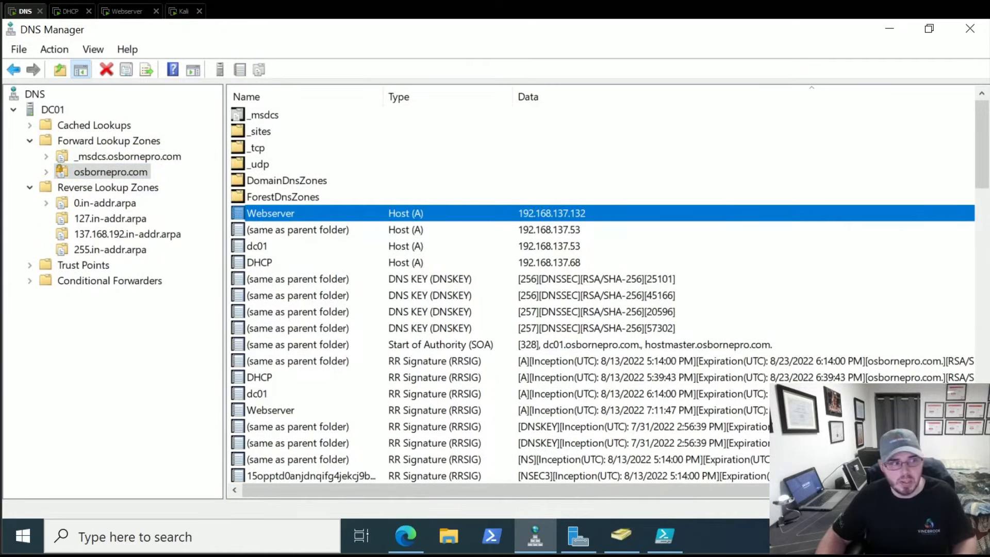
Step: Check the DHCP server's lease list, and restart the Webserver machine with the Other (Unplanned) reason
{"action": "left_click", "coordinate": [126, 11]}
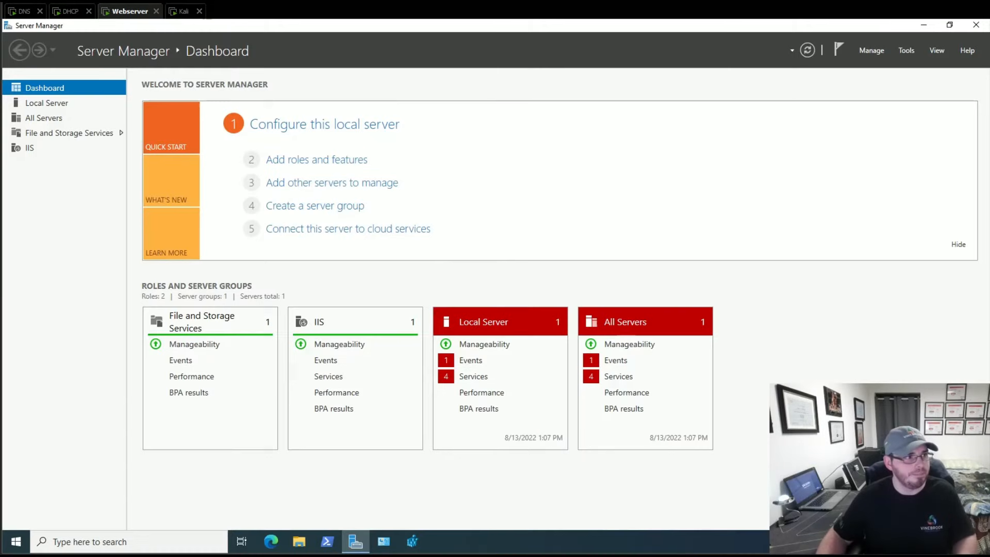
{"action": "left_click", "coordinate": [67, 11]}
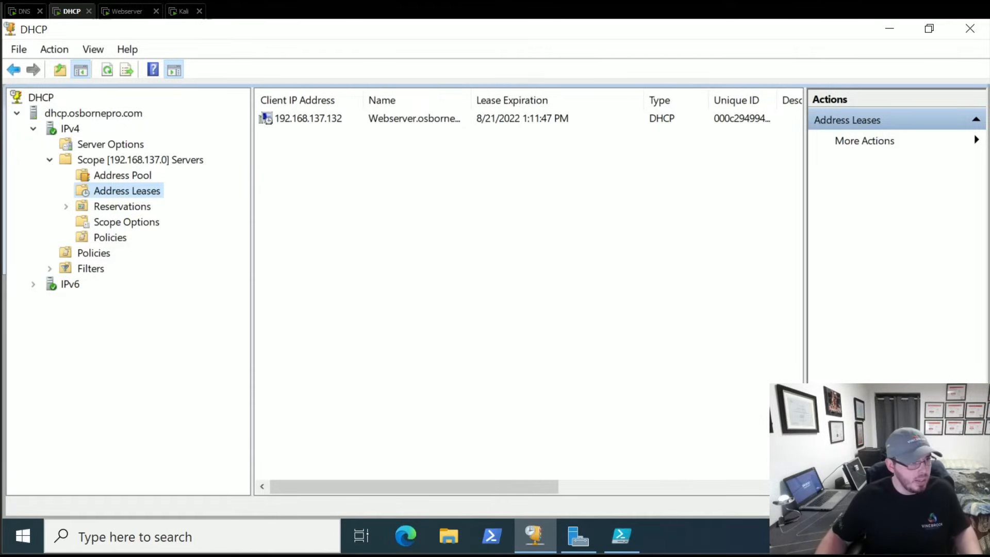
{"action": "left_click", "coordinate": [127, 11]}
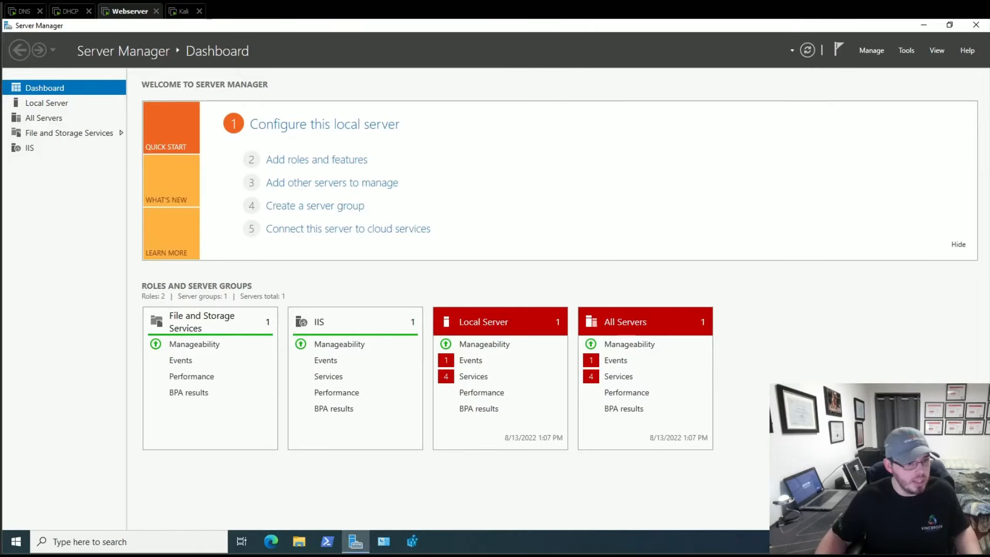
{"action": "left_click", "coordinate": [16, 541]}
{"action": "left_click", "coordinate": [17, 516]}
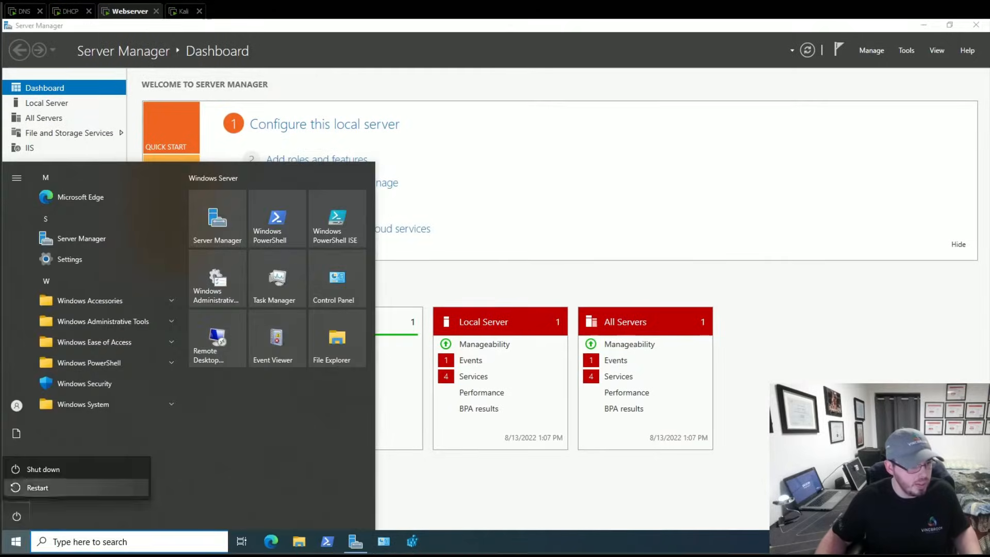
{"action": "left_click", "coordinate": [44, 487]}
{"action": "left_click", "coordinate": [171, 483]}
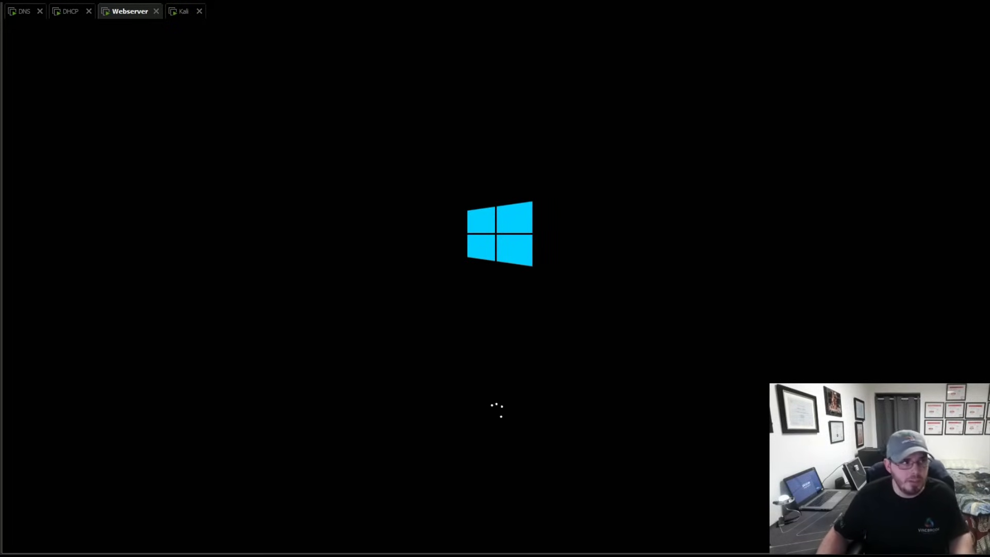
Step: On the DHCP server, refresh the Servers scope's address leases to look for a new Webserver lease
{"action": "left_click", "coordinate": [70, 11]}
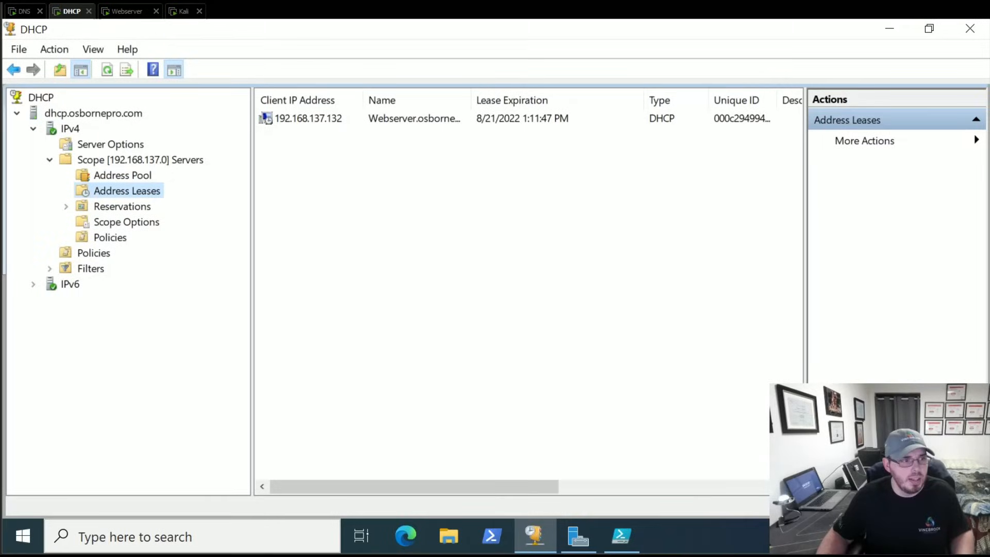
{"action": "right_click", "coordinate": [149, 192]}
{"action": "left_click", "coordinate": [206, 230]}
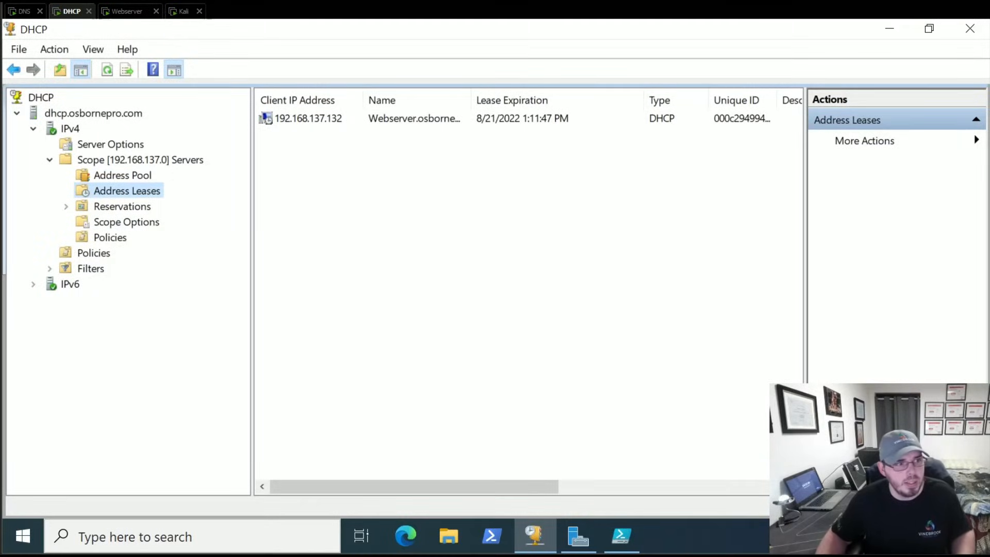
Step: Unlock the restarted Webserver machine and sign in as Administrator with the account password
{"action": "left_click", "coordinate": [127, 11]}
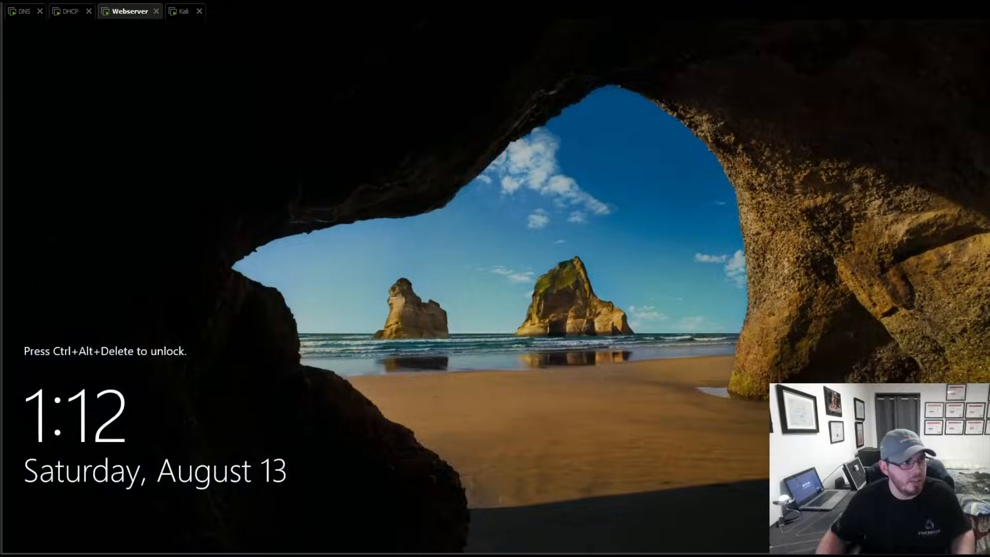
{"action": "key", "text": "ctrl+alt+Insert"}
{"action": "type", "text": "••"}
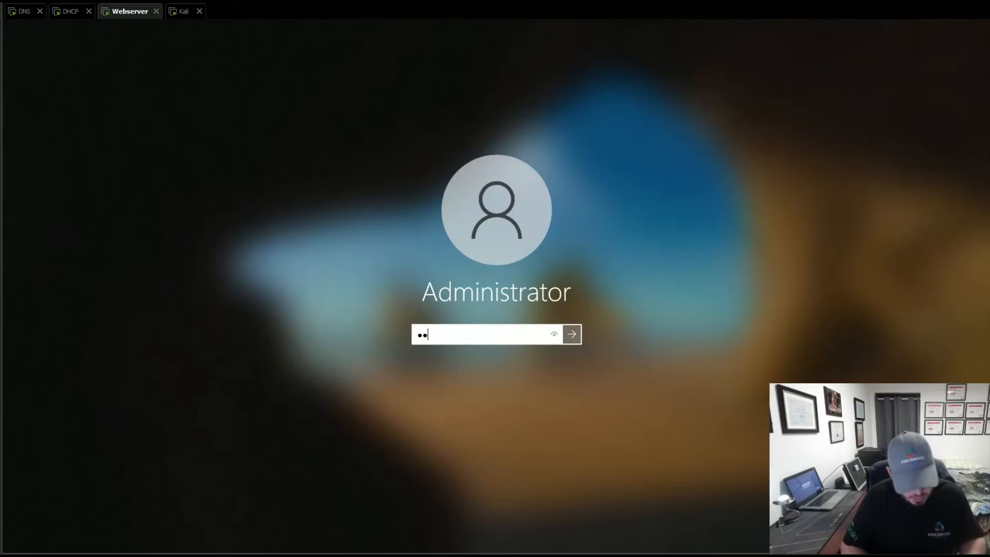
{"action": "type", "text": "•••••••••••"}
{"action": "key", "text": "Return"}
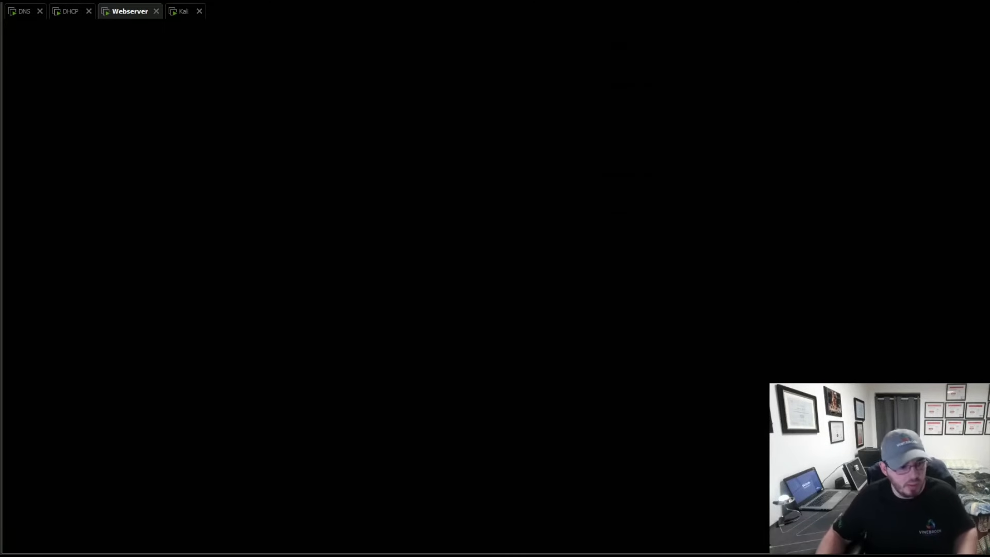
Step: On the DHCP server, refresh the Servers scope's address leases again and select the 192.168.137.103 lease
{"action": "left_click", "coordinate": [71, 10]}
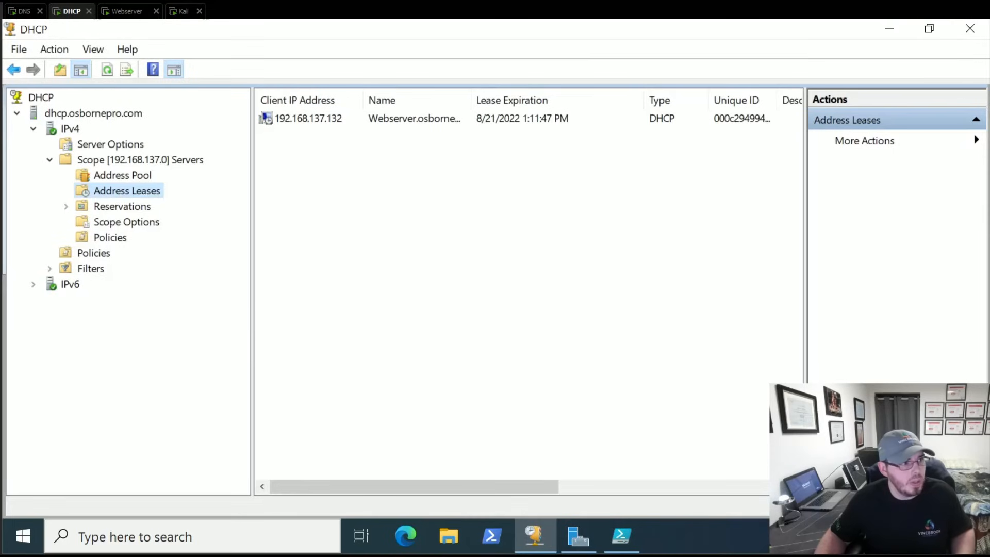
{"action": "right_click", "coordinate": [124, 190]}
{"action": "left_click", "coordinate": [157, 223]}
{"action": "left_click", "coordinate": [309, 119]}
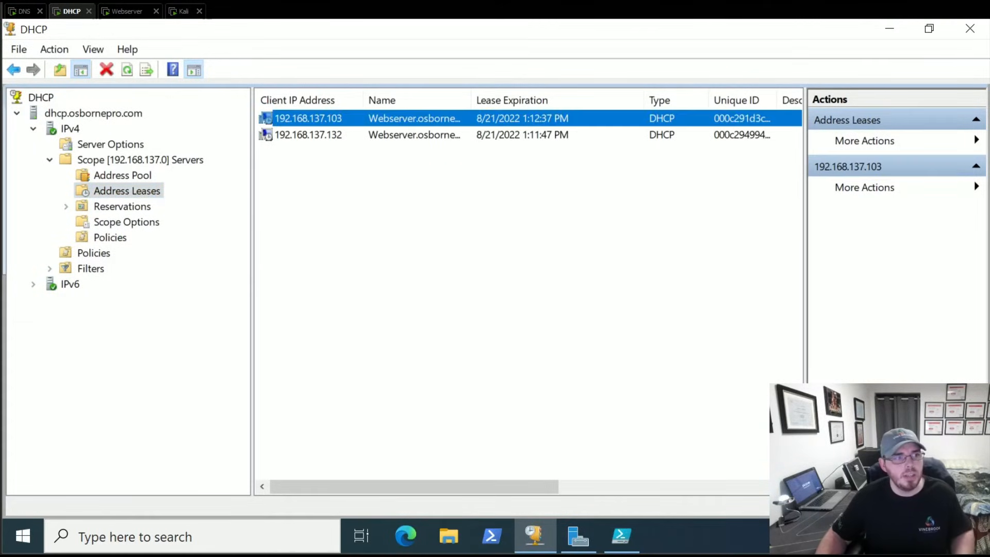
Step: On the DNS server, refresh the 137.168.192.in-addr.arpa and osbornepro.com zones and check the Webserver host record's address
{"action": "left_click", "coordinate": [24, 11]}
{"action": "left_click", "coordinate": [93, 234]}
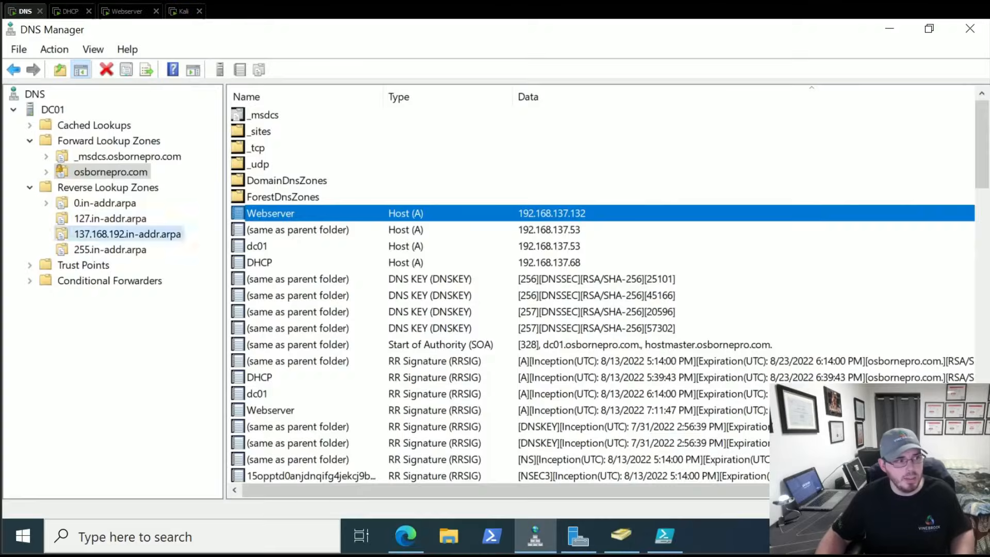
{"action": "right_click", "coordinate": [93, 233]}
{"action": "left_click", "coordinate": [162, 438]}
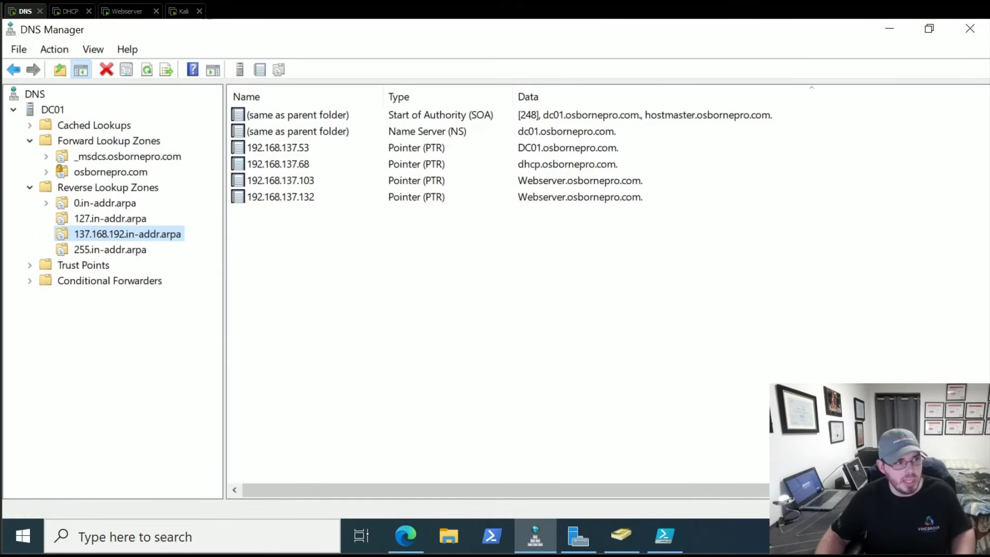
{"action": "left_click", "coordinate": [124, 173]}
{"action": "right_click", "coordinate": [124, 173]}
{"action": "left_click", "coordinate": [154, 429]}
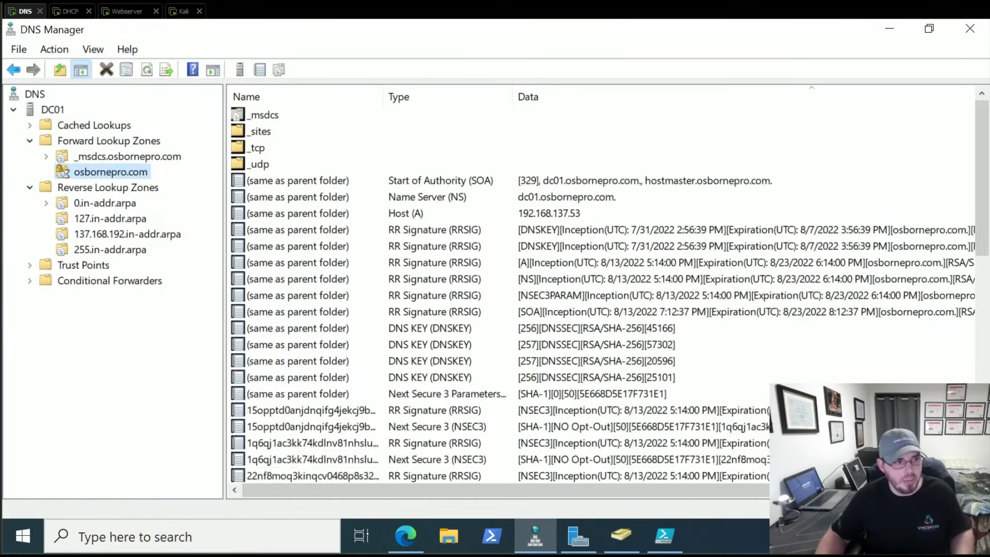
{"action": "left_click", "coordinate": [279, 213]}
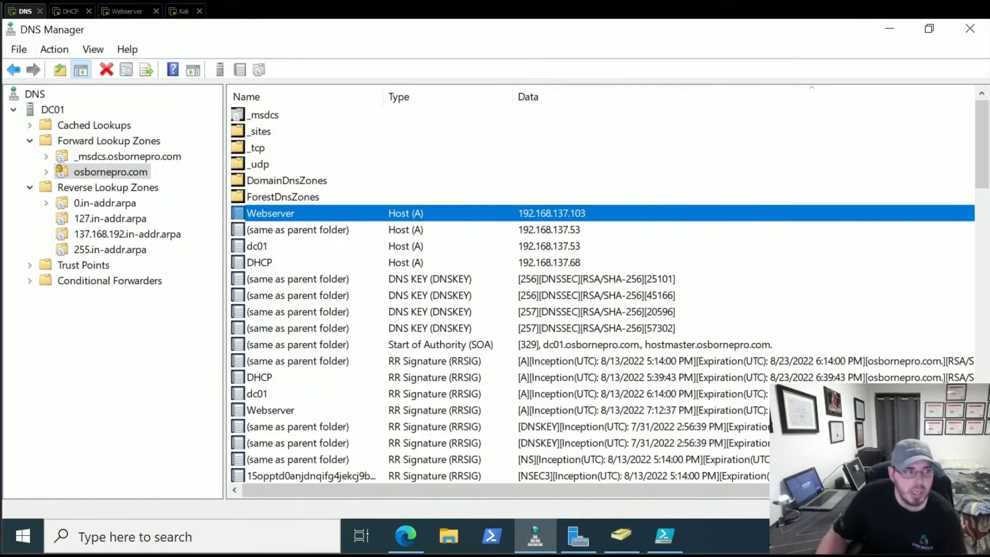
Step: Compare the 192.168.137.132 pointer record with the Webserver host record, and refresh the osbornepro.com zone
{"action": "left_click", "coordinate": [127, 234]}
{"action": "left_click", "coordinate": [280, 197]}
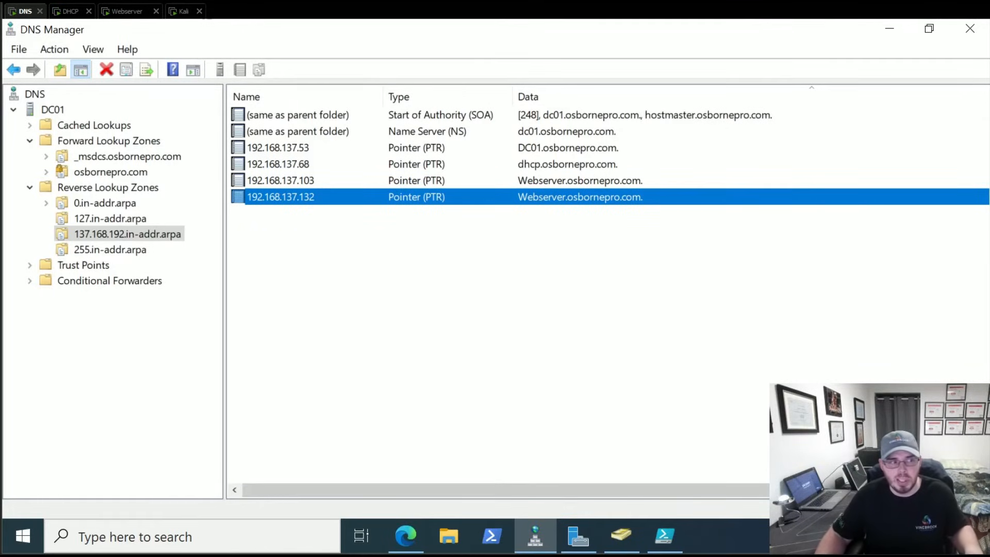
{"action": "left_click", "coordinate": [110, 172]}
{"action": "left_click", "coordinate": [271, 214]}
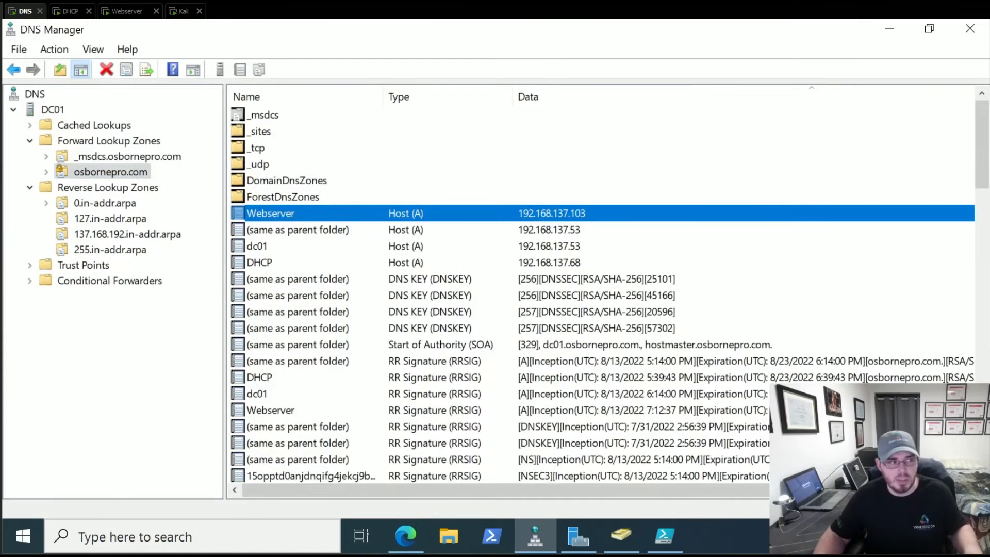
{"action": "right_click", "coordinate": [126, 174]}
{"action": "left_click", "coordinate": [165, 432]}
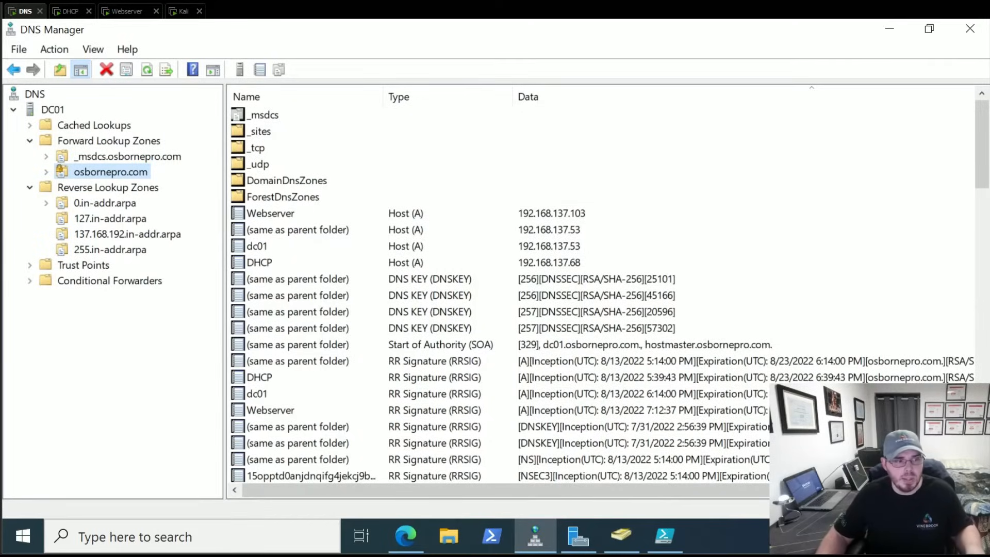
Step: In the Kali terminal, request a DHCP lease again with dhclient
{"action": "left_click", "coordinate": [183, 11]}
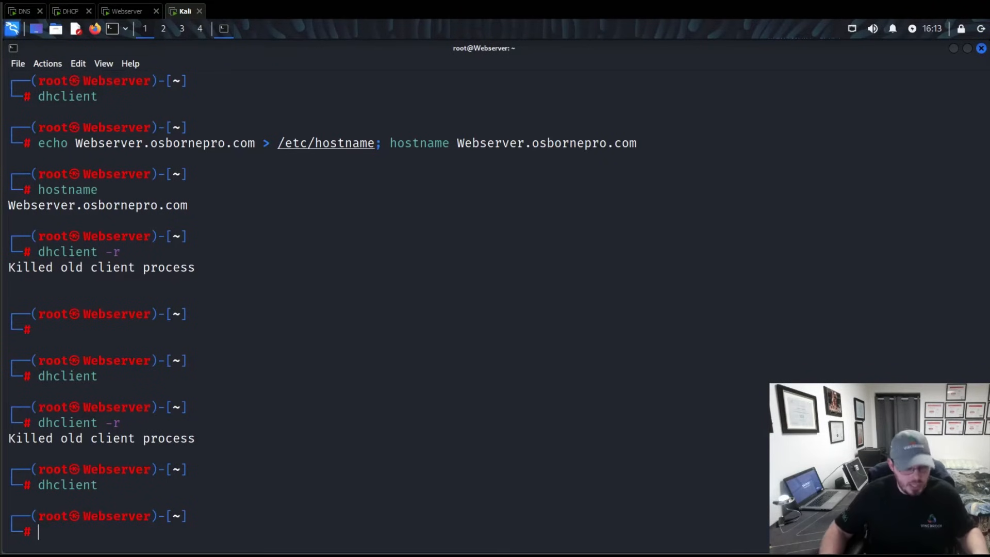
{"action": "type", "text": "dhclient"}
{"action": "key", "text": "Return"}
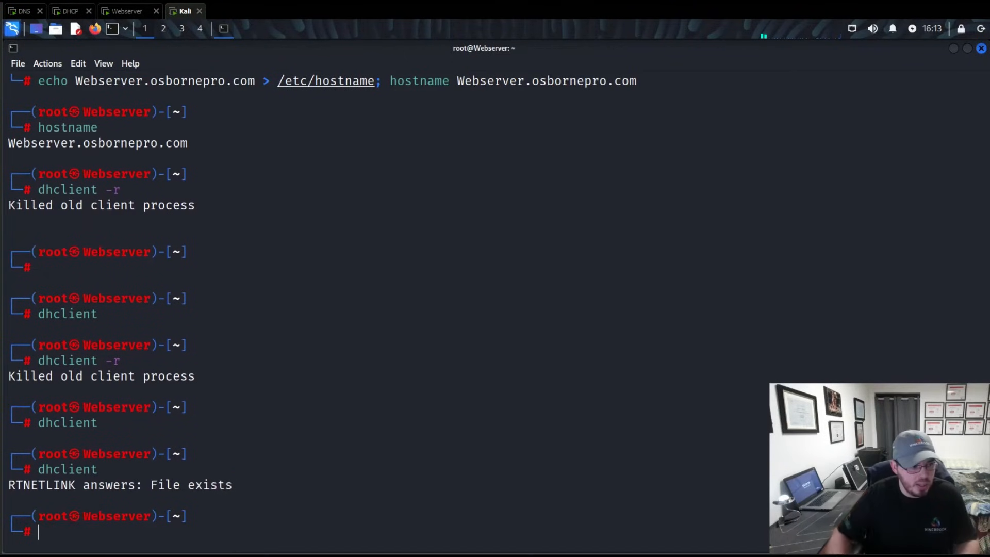
Step: On the DNS server, refresh osbornepro.com and inspect the Webserver host record's properties, closing them without changes
{"action": "left_click", "coordinate": [24, 11]}
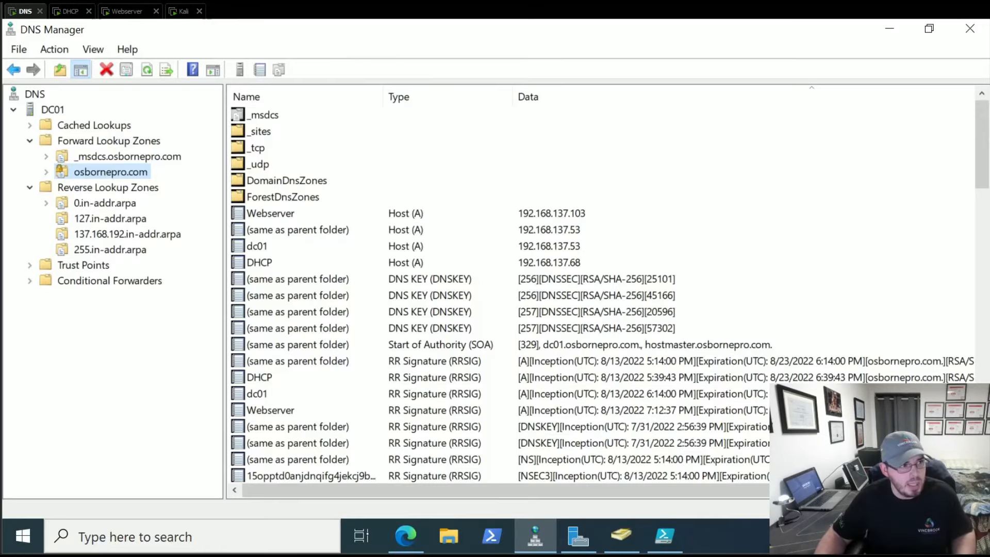
{"action": "right_click", "coordinate": [122, 172]}
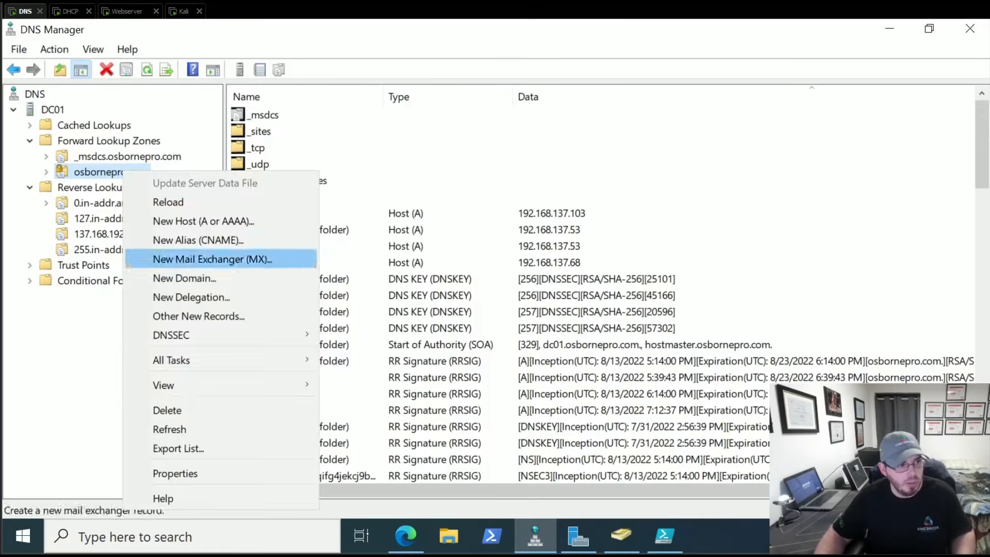
{"action": "left_click", "coordinate": [154, 429]}
{"action": "double_click", "coordinate": [270, 214]}
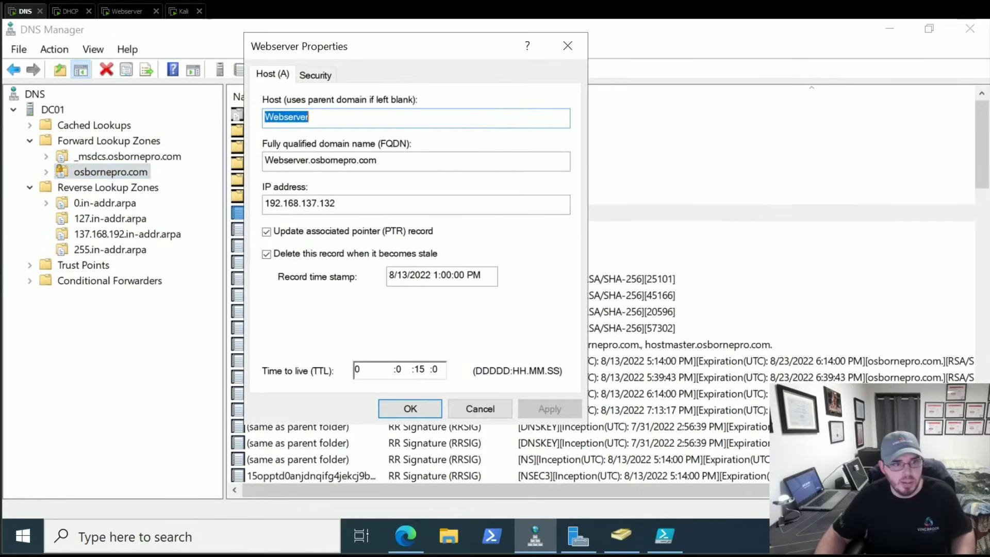
{"action": "left_click", "coordinate": [480, 408]}
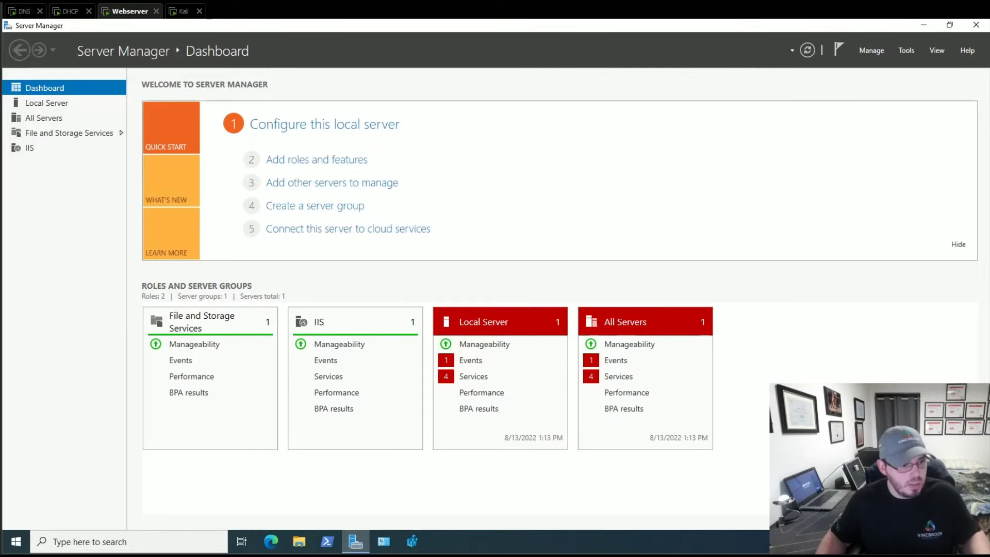
{"action": "left_click", "coordinate": [16, 542]}
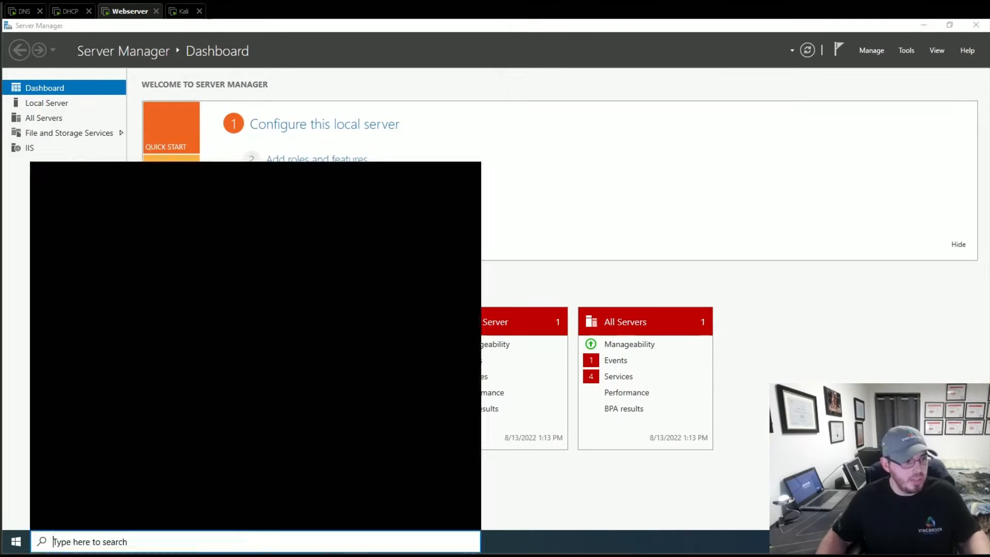
{"action": "left_click", "coordinate": [17, 516]}
{"action": "left_click", "coordinate": [37, 488]}
{"action": "left_click", "coordinate": [171, 483]}
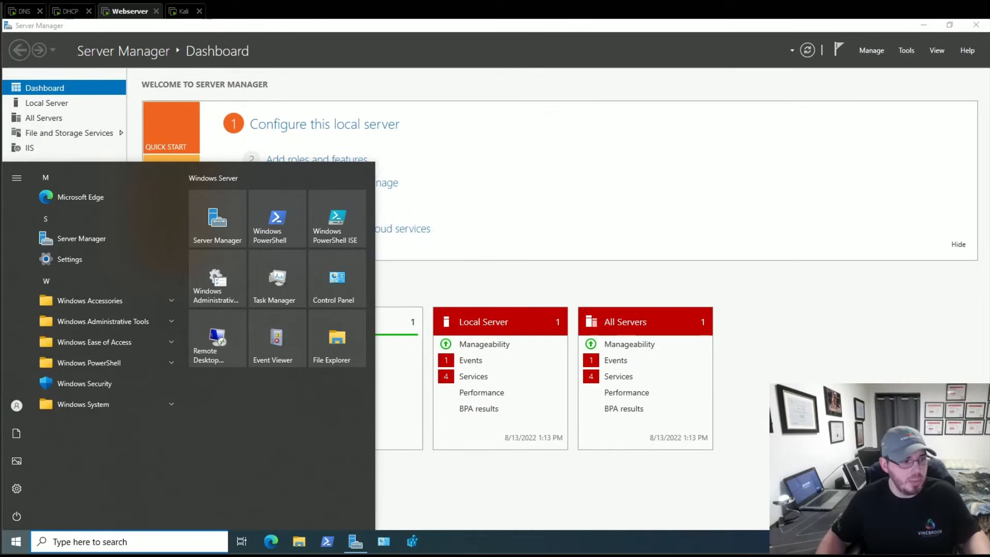
{"action": "left_click", "coordinate": [16, 542]}
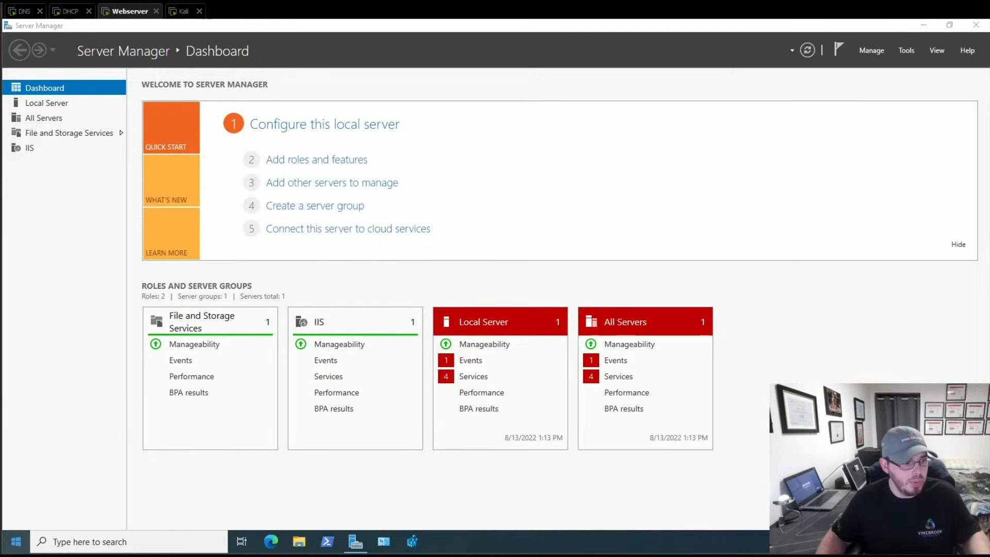
Step: Restart the Webserver machine, keeping Other (Unplanned) as the shutdown reason
{"action": "left_click", "coordinate": [16, 541]}
{"action": "left_click", "coordinate": [17, 516]}
{"action": "left_click", "coordinate": [37, 488]}
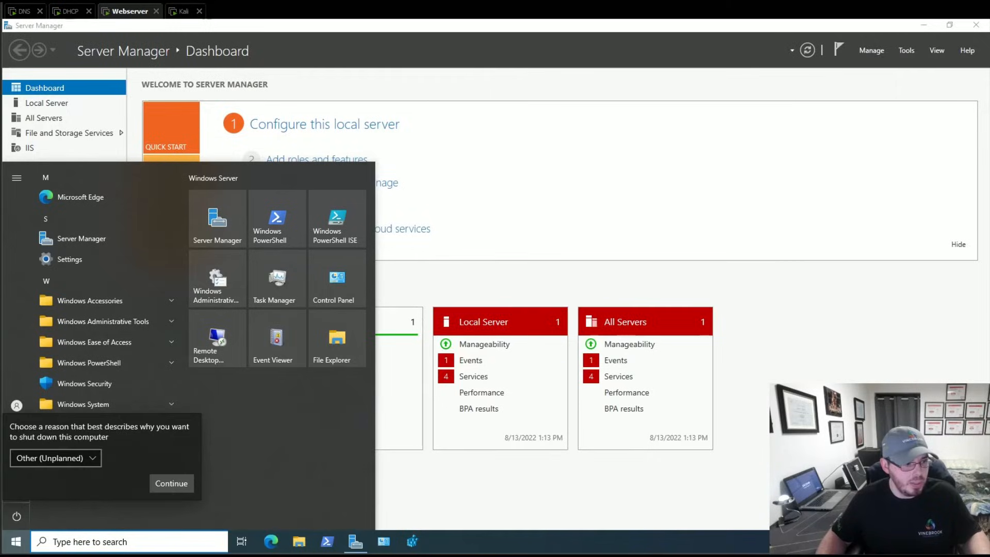
{"action": "left_click", "coordinate": [171, 482]}
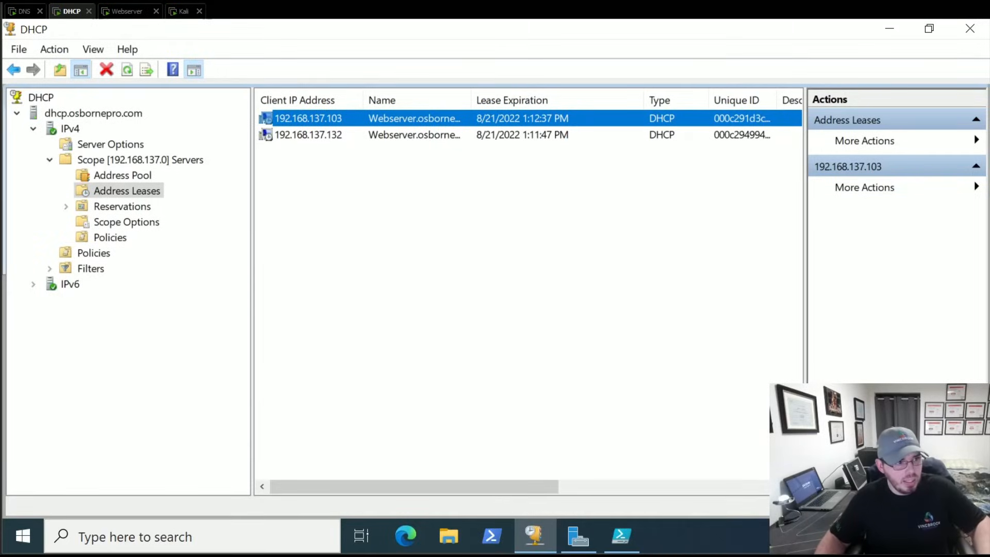
Step: On the DHCP server, delete the 192.168.137.132 lease from the Servers scope
{"action": "left_click", "coordinate": [309, 136]}
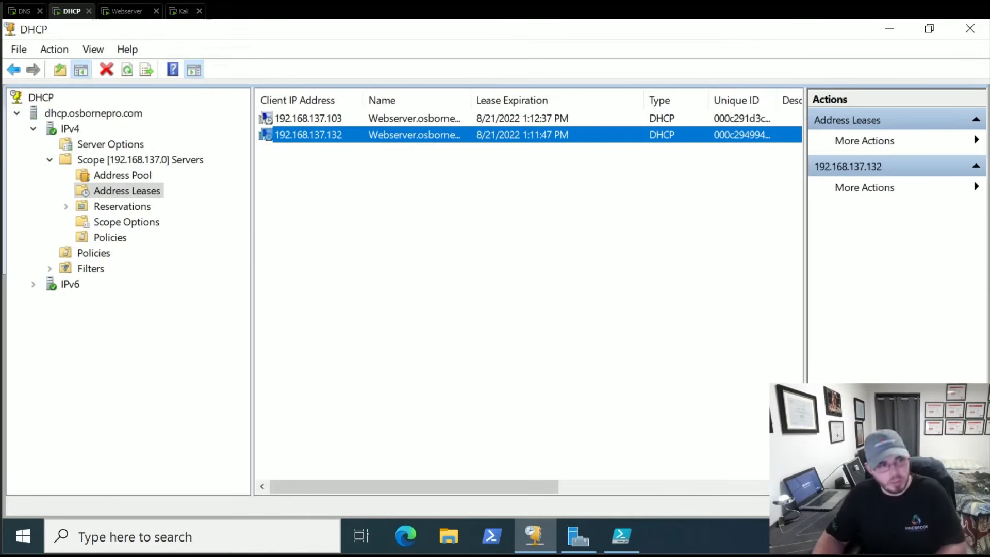
{"action": "key", "text": "Delete"}
{"action": "key", "text": "Return"}
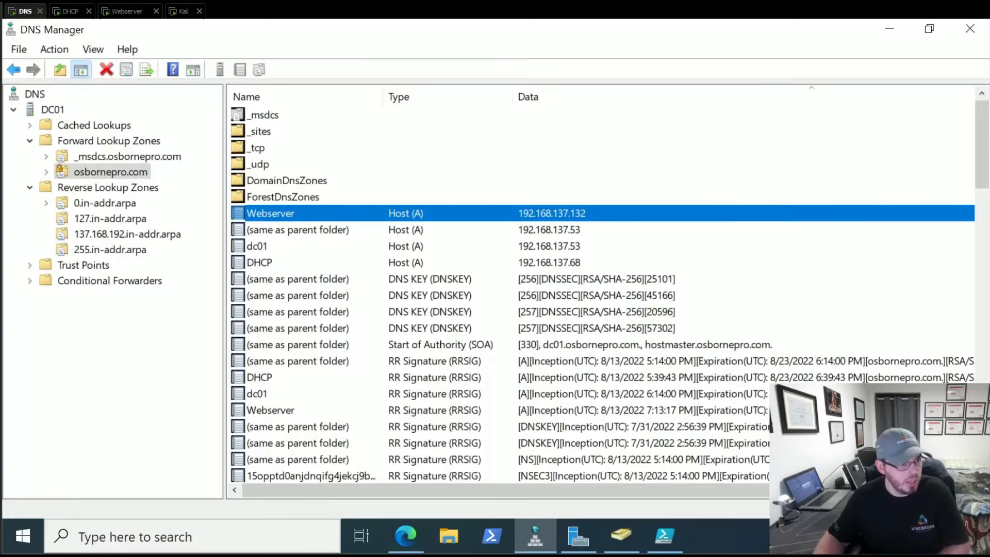
Step: On the DNS server, delete the 192.168.137.132 pointer record from 137.168.192.in-addr.arpa and refresh the osbornepro.com zone
{"action": "left_click", "coordinate": [127, 234]}
{"action": "left_click", "coordinate": [281, 197]}
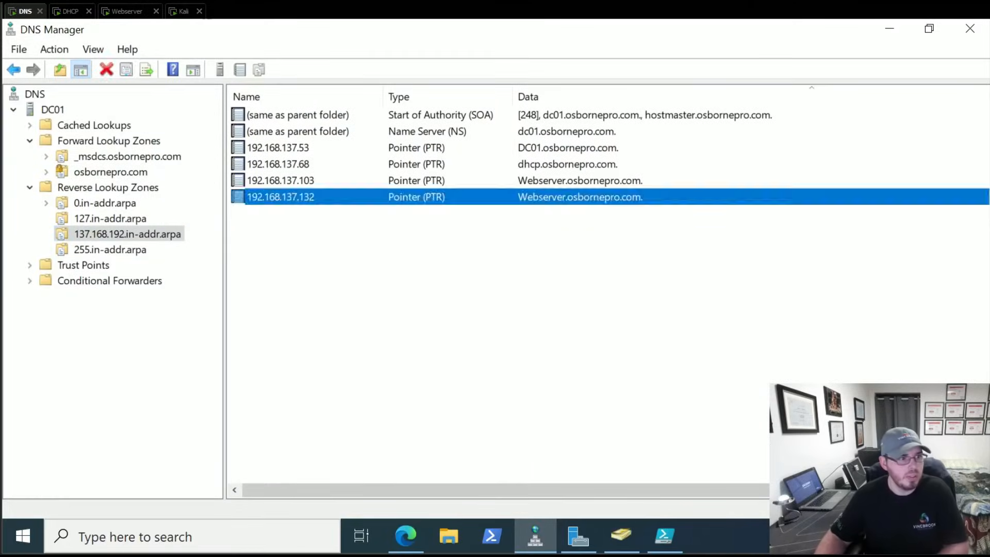
{"action": "key", "text": "Delete"}
{"action": "key", "text": "Return"}
{"action": "left_click", "coordinate": [108, 188]}
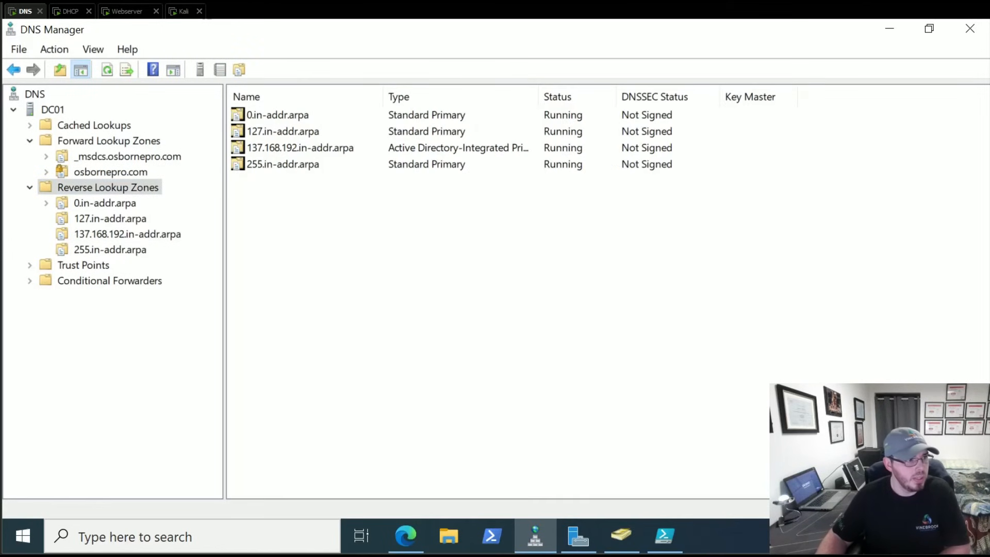
{"action": "right_click", "coordinate": [110, 172]}
{"action": "left_click", "coordinate": [156, 433]}
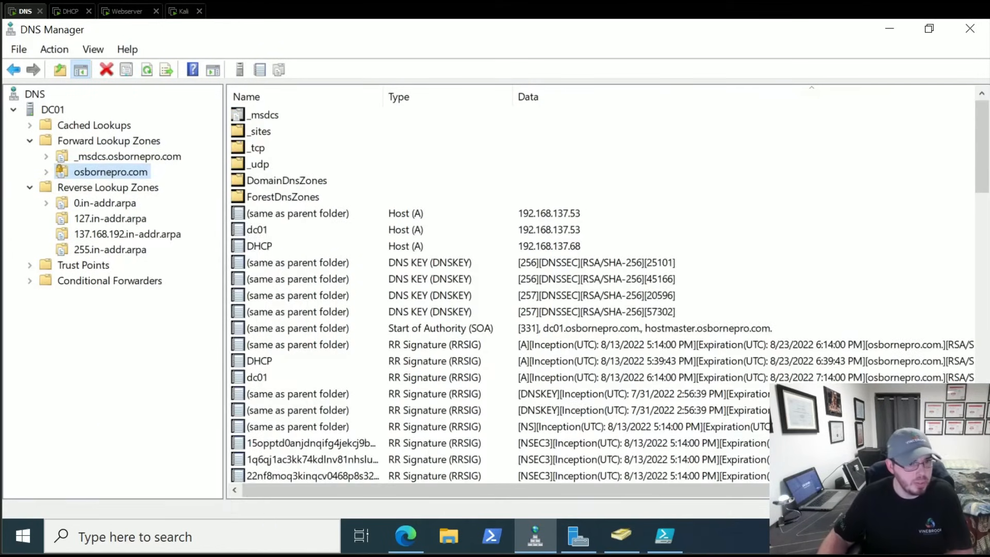
Step: Switch to the Kali machine and check its hostname in the terminal
{"action": "left_click", "coordinate": [183, 12]}
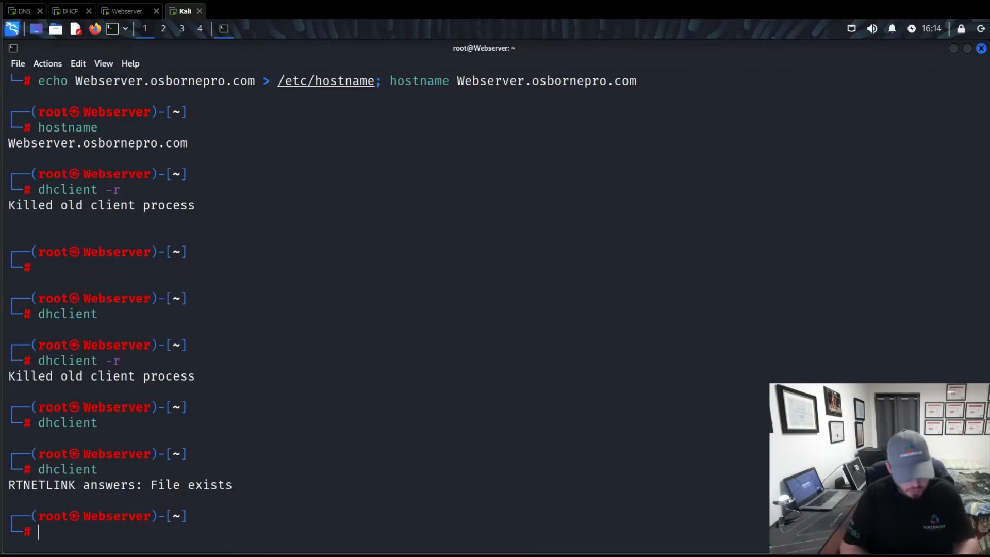
{"action": "type", "text": "hostname"}
{"action": "key", "text": "Return"}
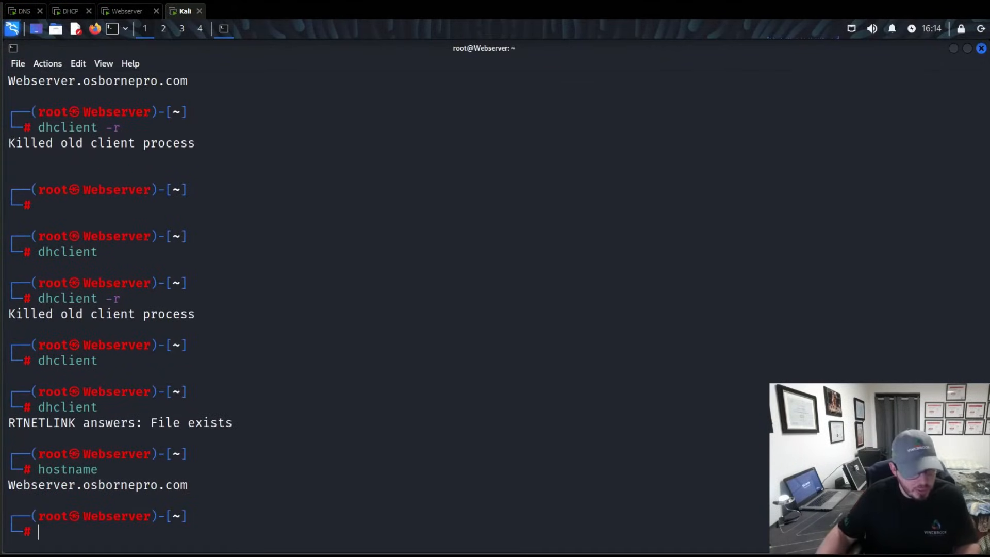
Step: Open the IPv4 settings of Kali's Auto Ethernet connection and open its manual address for editing
{"action": "right_click", "coordinate": [852, 28]}
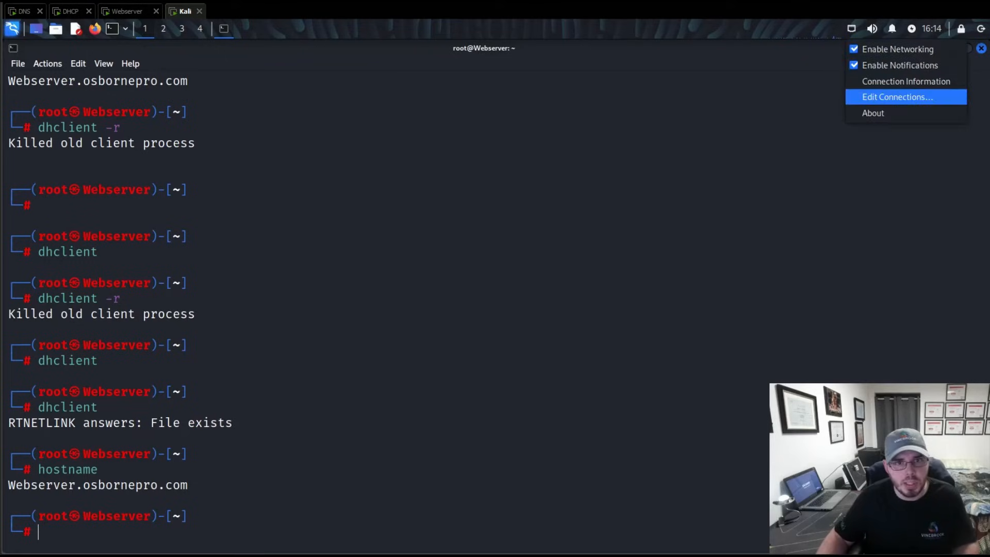
{"action": "left_click", "coordinate": [906, 95]}
{"action": "left_click", "coordinate": [374, 239]}
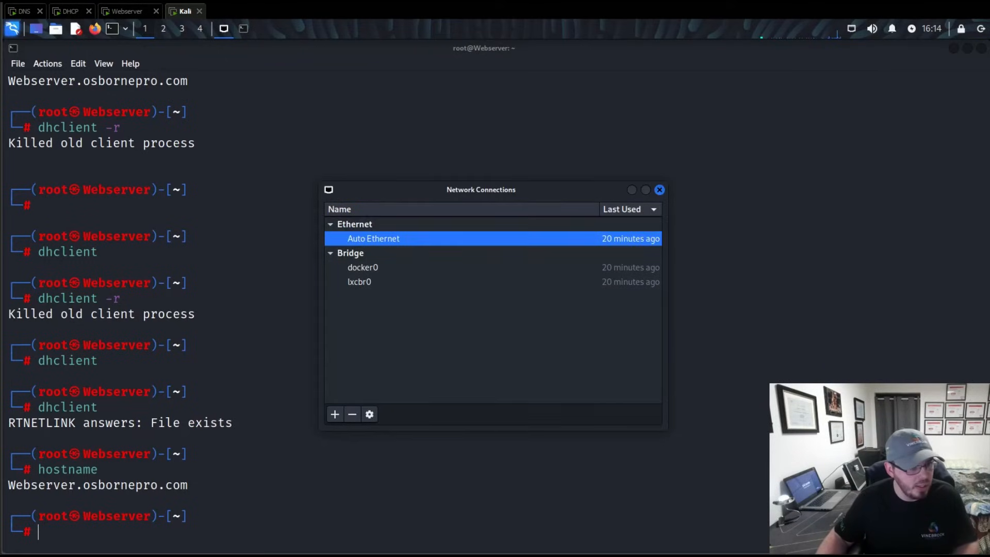
{"action": "left_click", "coordinate": [369, 415]}
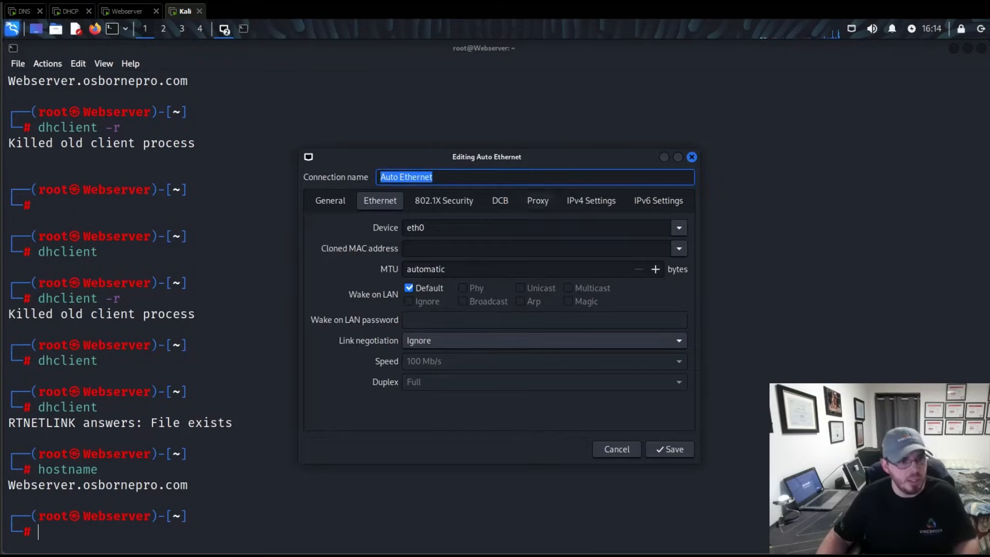
{"action": "left_click", "coordinate": [589, 202]}
{"action": "double_click", "coordinate": [388, 283]}
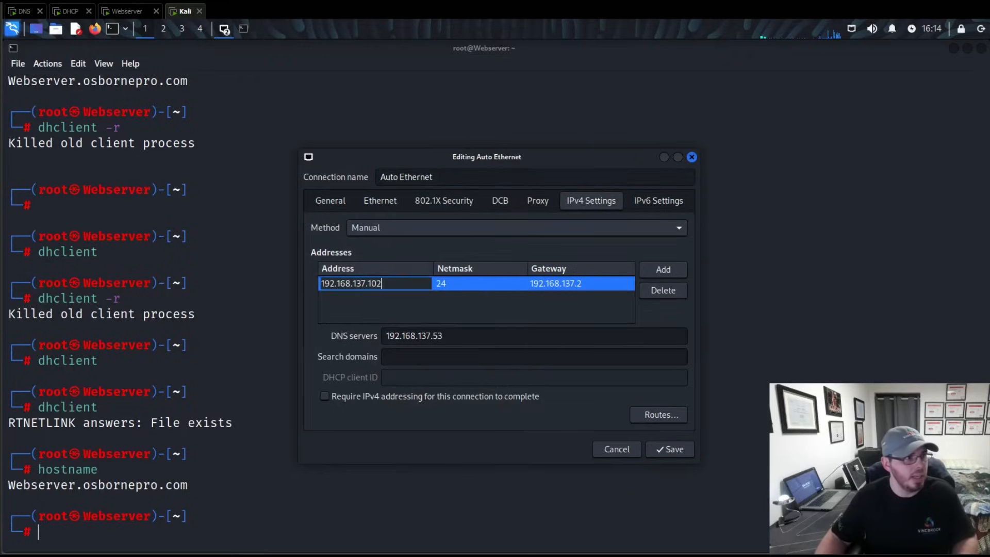
Step: Switch to the Webserver machine and sign in as Administrator with the account password
{"action": "key", "text": "ctrl+alt+Left"}
{"action": "key", "text": "ctrl+alt+Delete"}
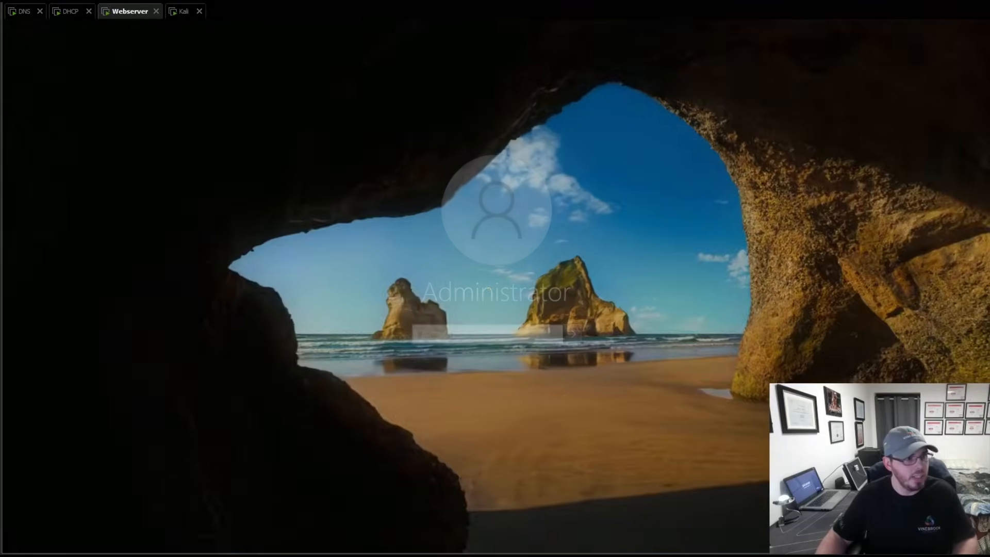
{"action": "type", "text": "••••••"}
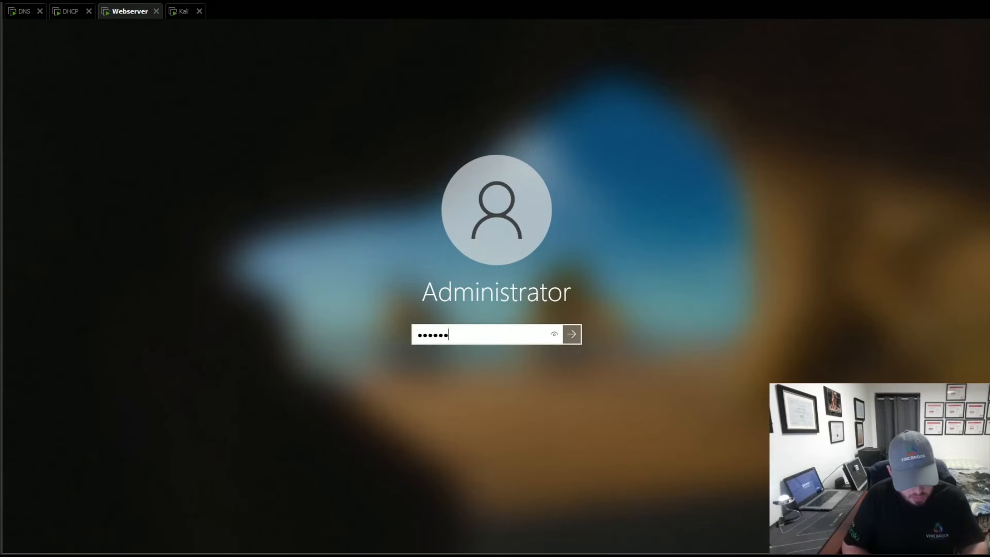
{"action": "type", "text": "•••••"}
{"action": "key", "text": "Return"}
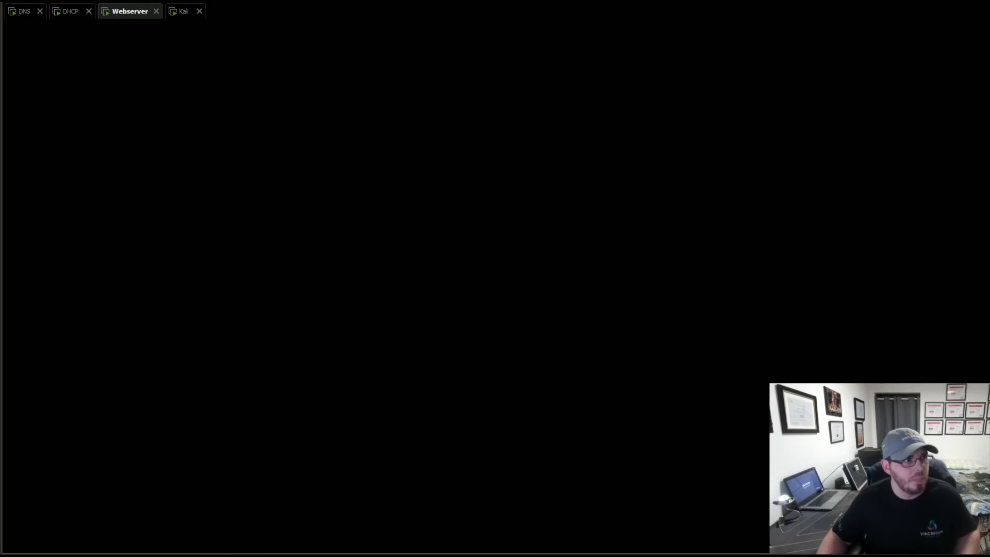
Step: On the DHCP server, refresh the Servers scope's address leases to check the Webserver lease
{"action": "key", "text": "ctrl+alt+Left"}
{"action": "right_click", "coordinate": [131, 191]}
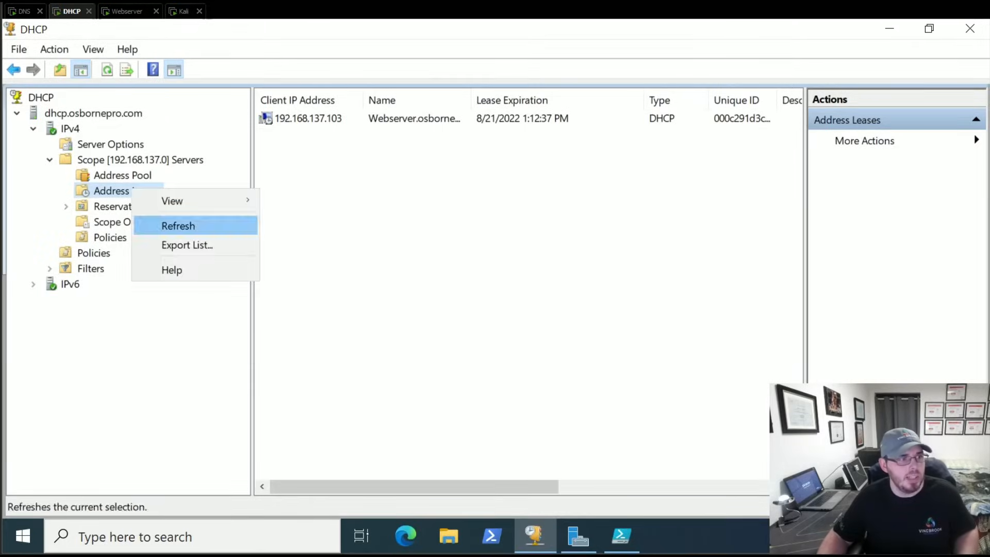
{"action": "left_click", "coordinate": [175, 224]}
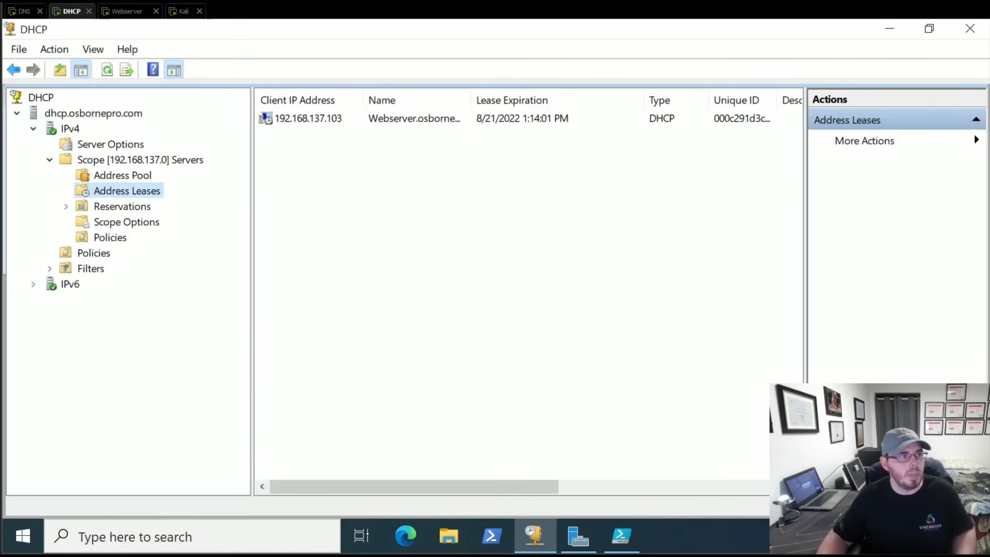
Step: On Kali, set the Auto Ethernet address to 192.168.137.103, save the connection and close Network Connections
{"action": "key", "text": "ctrl+alt+Right"}
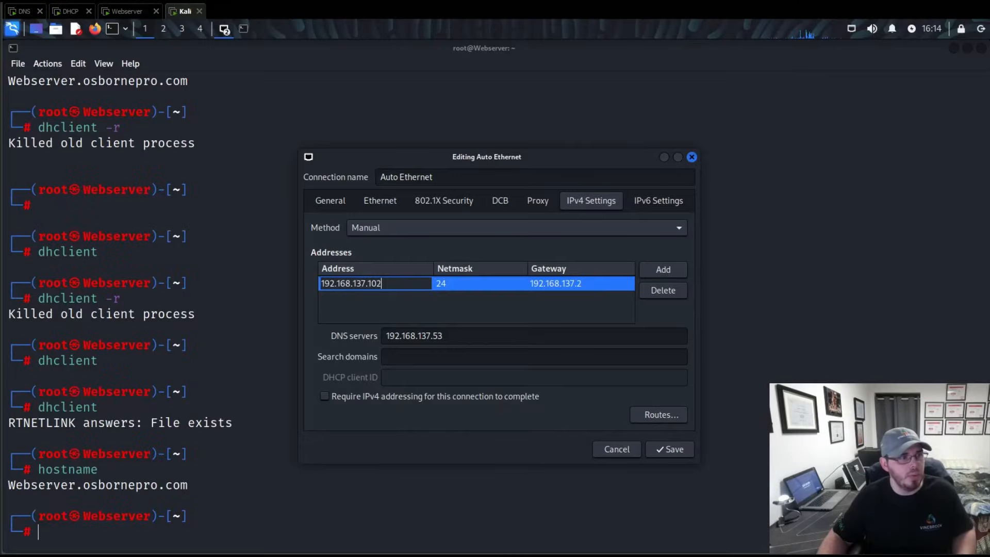
{"action": "key", "text": "ctrl+alt+Right"}
{"action": "key", "text": "ctrl+a"}
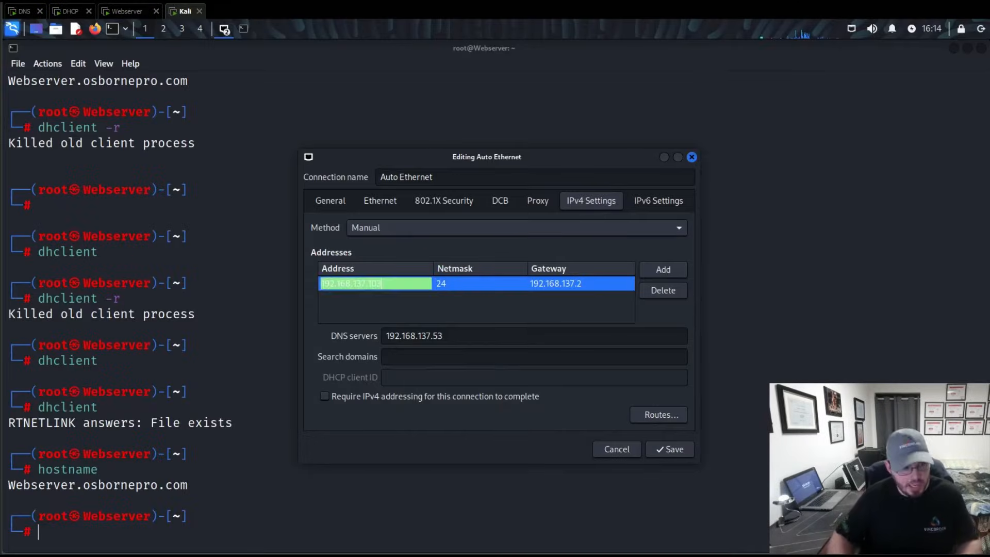
{"action": "key", "text": "Return"}
{"action": "left_click", "coordinate": [670, 450]}
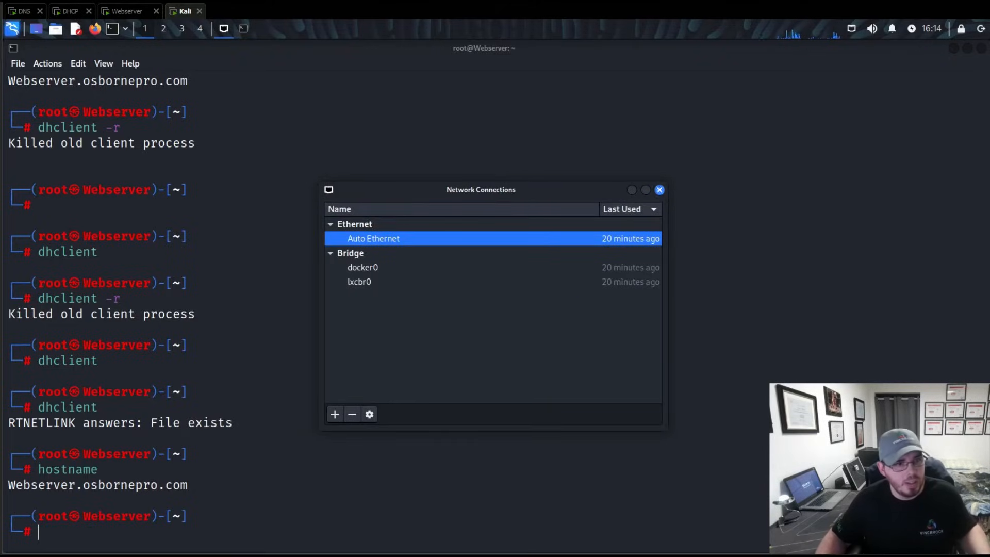
{"action": "left_click", "coordinate": [660, 189]}
Step: List Kali's interface addresses with ip a, and restart the NetworkManager service with systemctl
{"action": "type", "text": "ip a"}
{"action": "key", "text": "Return"}
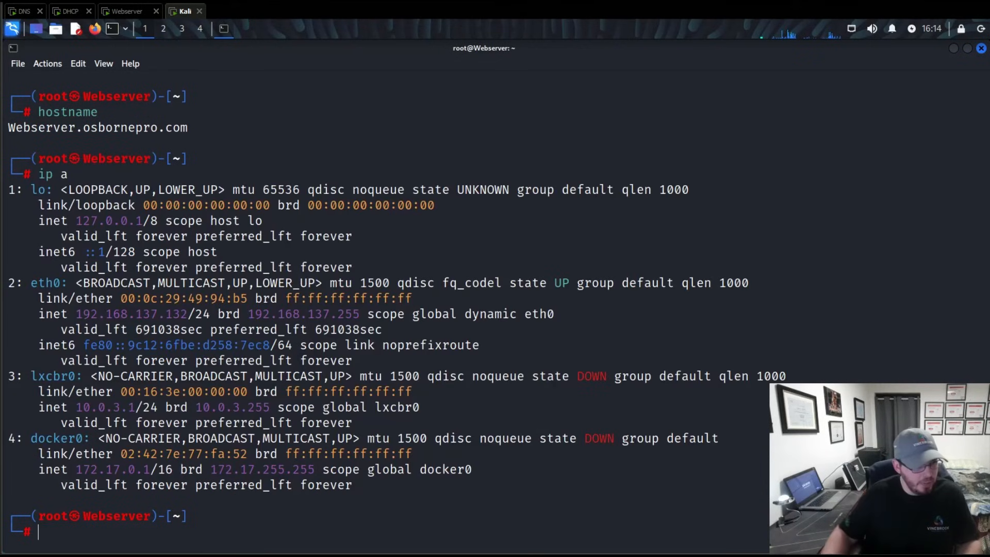
{"action": "type", "text": "syste,c"}
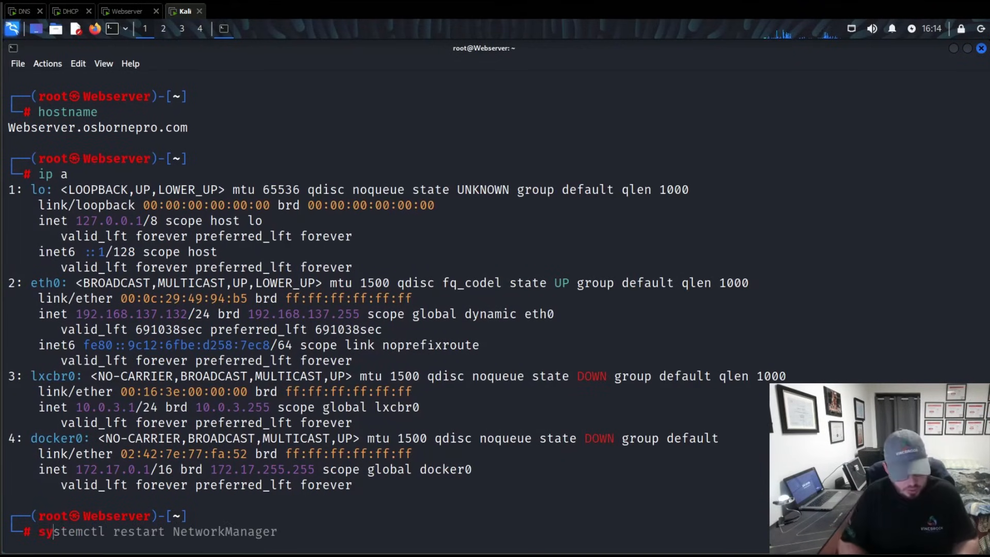
{"action": "key", "text": "BackSpace"}
{"action": "key", "text": "BackSpace"}
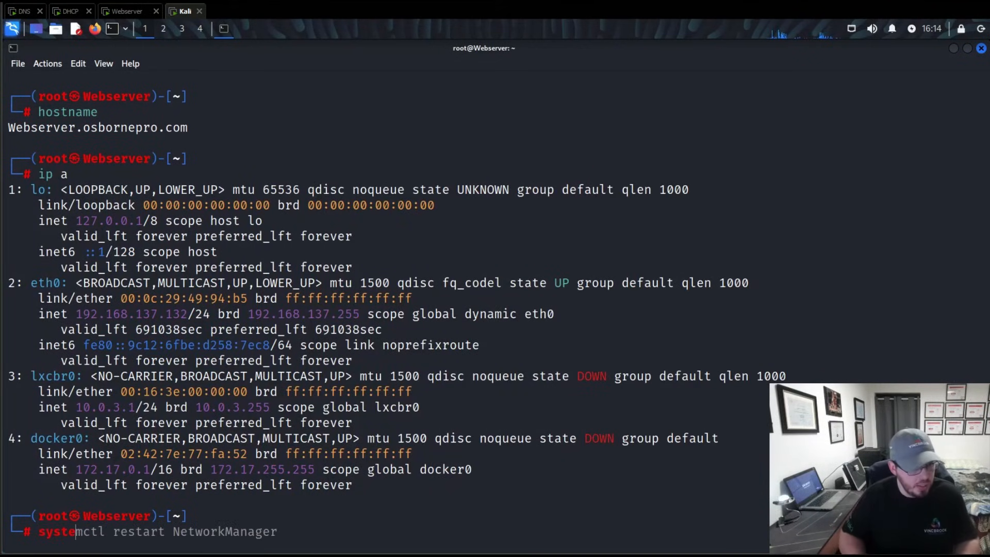
{"action": "key", "text": "Right"}
{"action": "key", "text": "Return"}
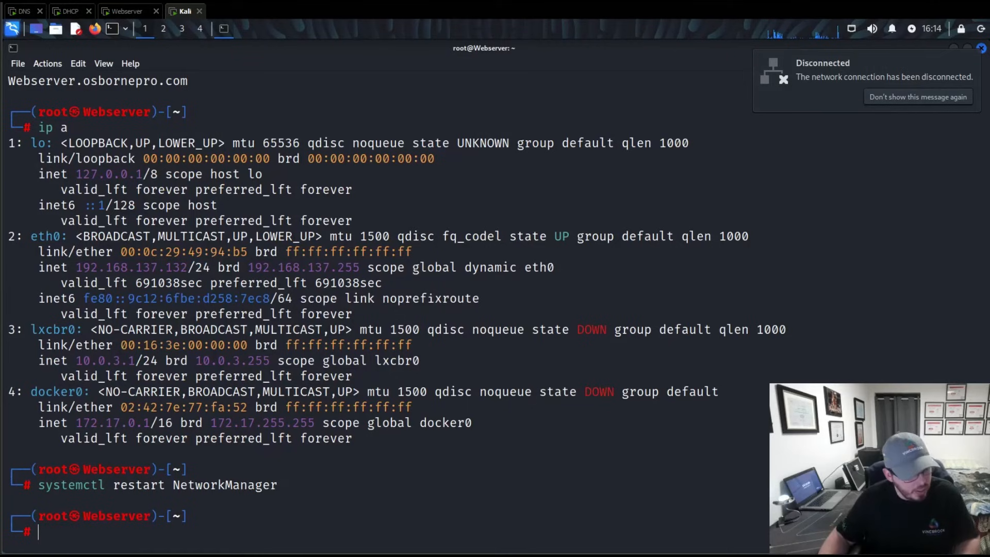
Step: Run ip a on Kali again and highlight the 192.168.137.103 address on eth0
{"action": "type", "text": "ip a"}
{"action": "key", "text": "Return"}
{"action": "type", "text": "h"}
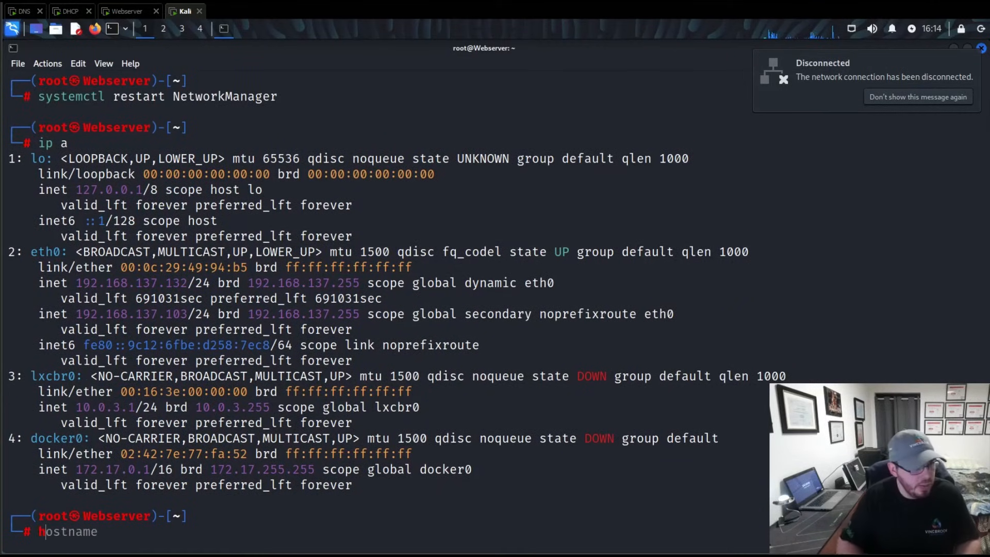
{"action": "left_click_drag", "start_coordinate": [82, 314], "coordinate": [188, 313]}
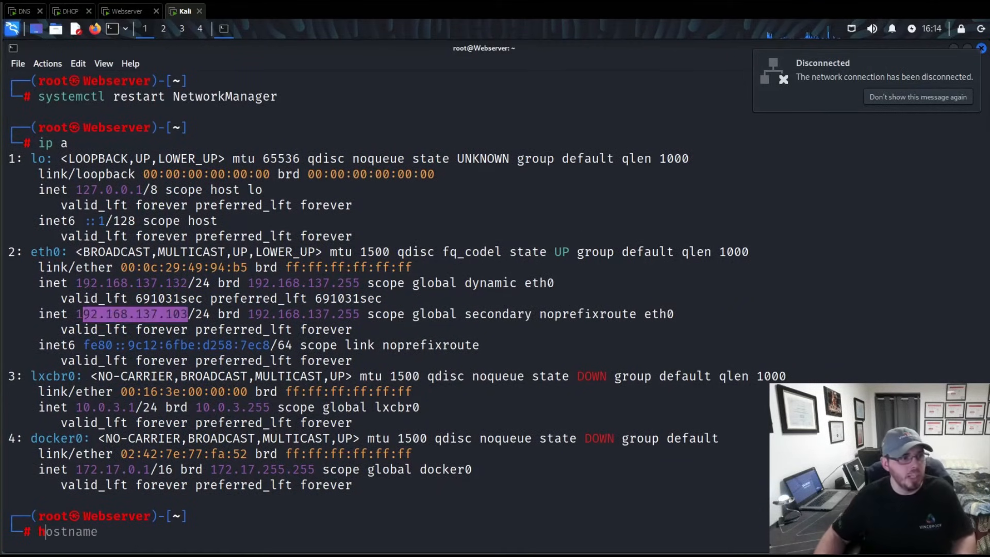
Step: Refresh the address leases on the DHCP server and return to the Kali terminal
{"action": "left_click", "coordinate": [127, 12]}
{"action": "left_click", "coordinate": [70, 11]}
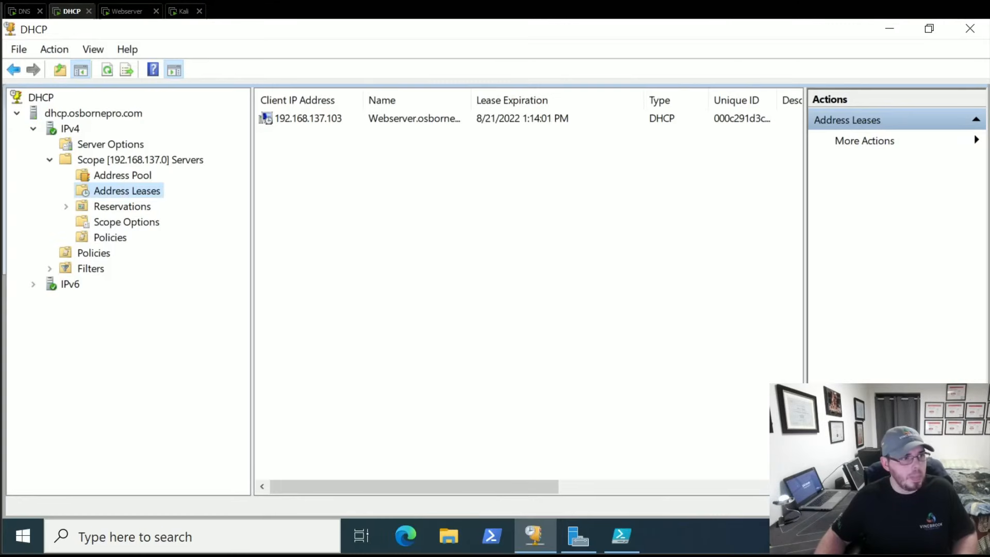
{"action": "right_click", "coordinate": [135, 190]}
{"action": "left_click", "coordinate": [196, 225]}
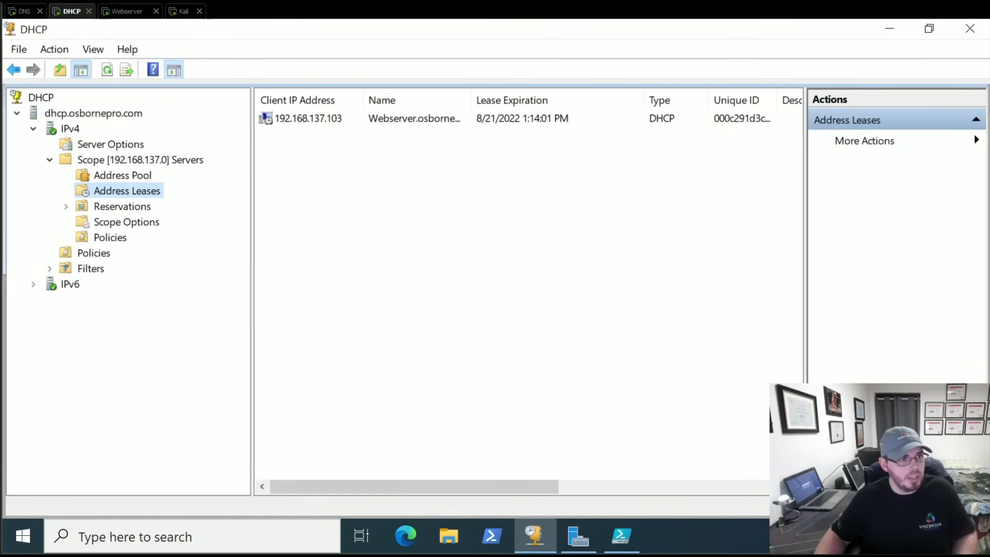
{"action": "left_click", "coordinate": [183, 12]}
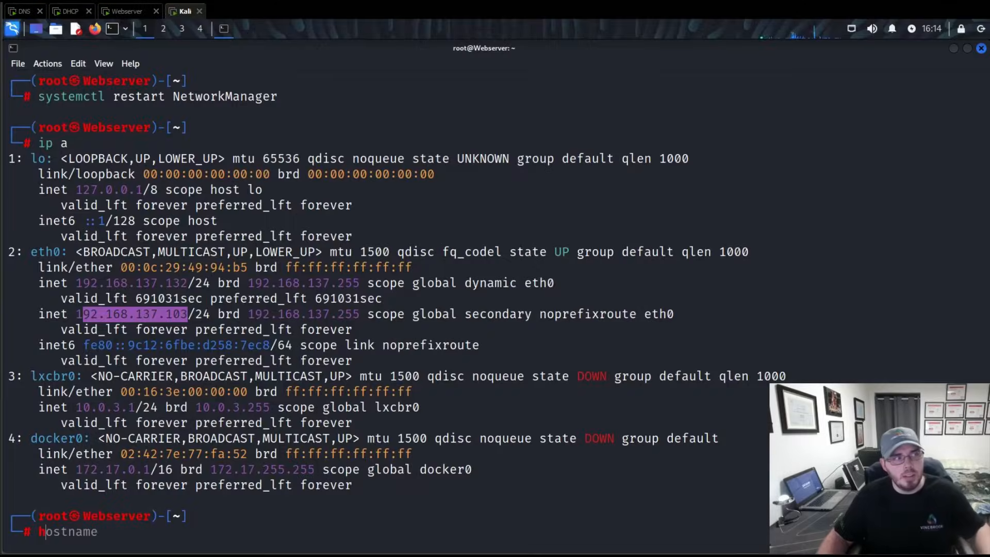
Step: Switch to the Webserver machine and restart it
{"action": "left_click", "coordinate": [127, 11]}
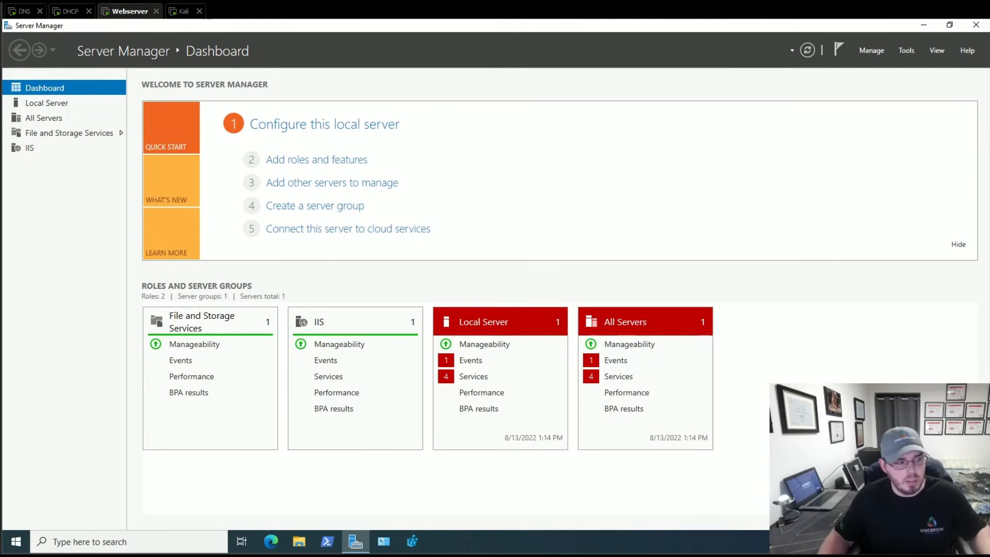
{"action": "left_click", "coordinate": [15, 542]}
{"action": "left_click", "coordinate": [16, 517]}
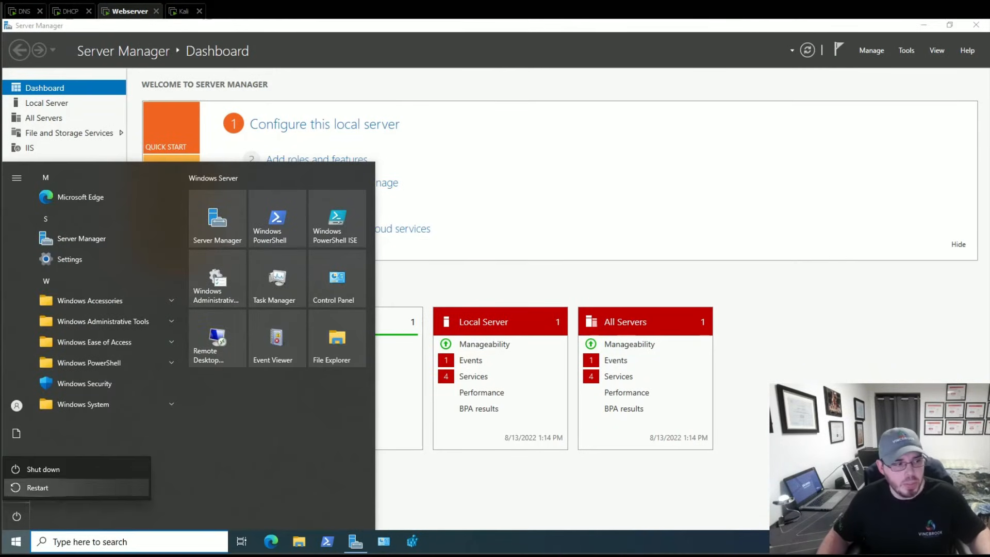
{"action": "left_click", "coordinate": [38, 487]}
{"action": "left_click", "coordinate": [172, 484]}
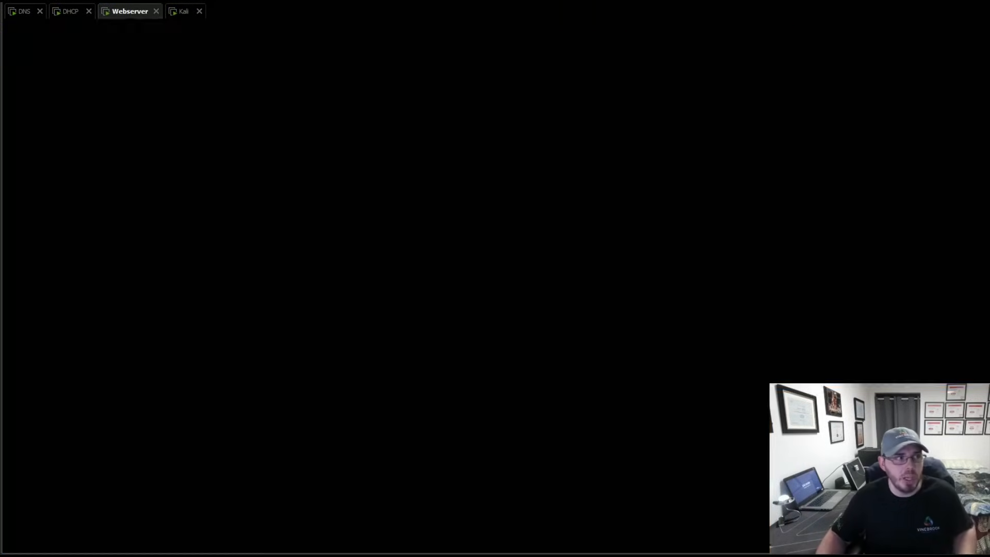
Step: On the DHCP server, repeatedly refresh the Servers scope's address leases and select the 192.168.137.103 entry for inspection
{"action": "left_click", "coordinate": [72, 11]}
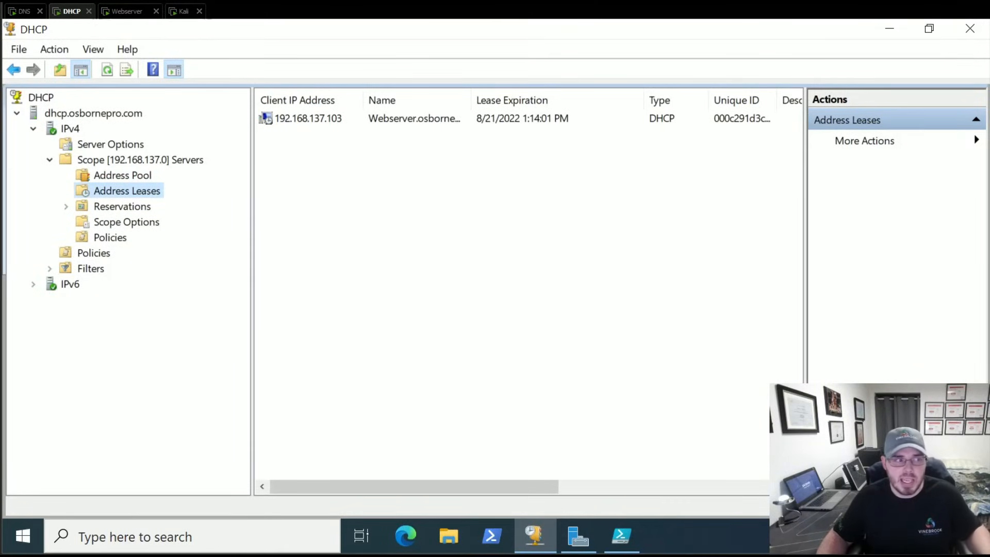
{"action": "right_click", "coordinate": [146, 190]}
{"action": "left_click", "coordinate": [155, 225]}
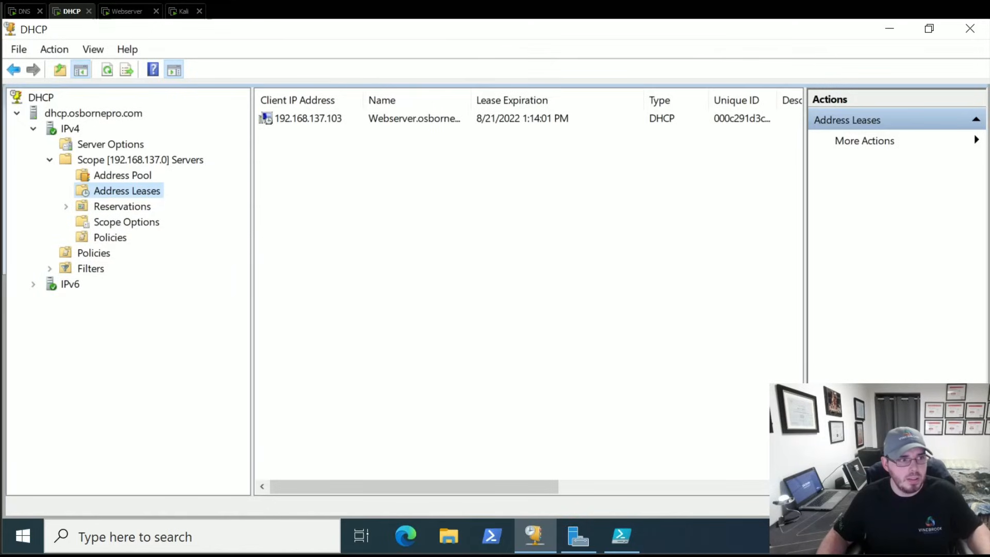
{"action": "left_click", "coordinate": [126, 11]}
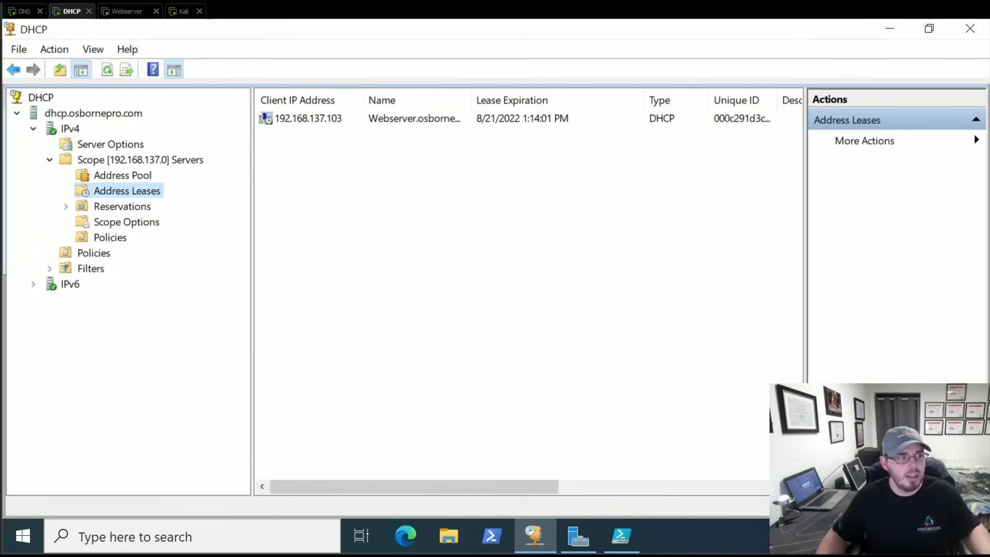
{"action": "right_click", "coordinate": [151, 191]}
{"action": "left_click", "coordinate": [177, 229]}
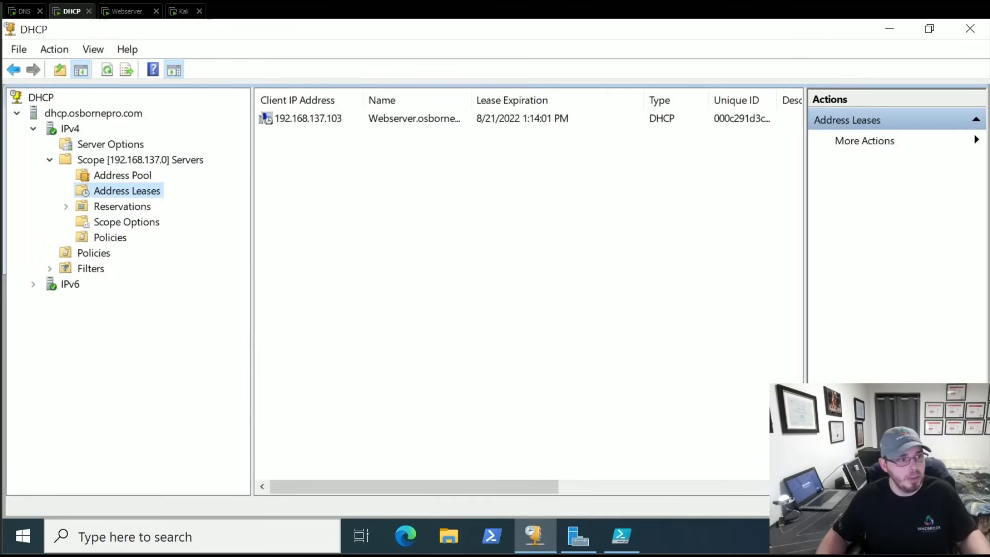
{"action": "right_click", "coordinate": [135, 190]}
{"action": "left_click", "coordinate": [155, 226]}
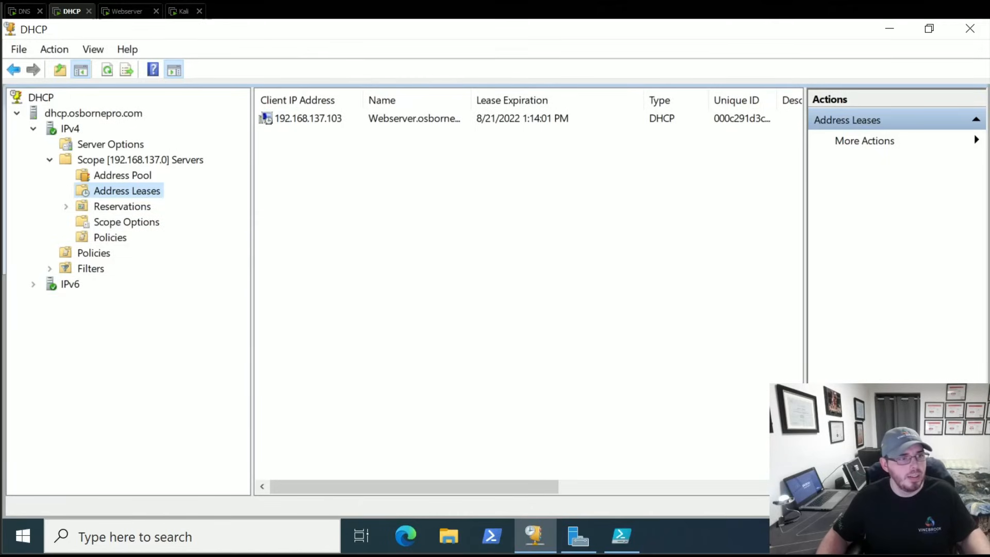
{"action": "right_click", "coordinate": [136, 188]}
{"action": "left_click", "coordinate": [155, 225]}
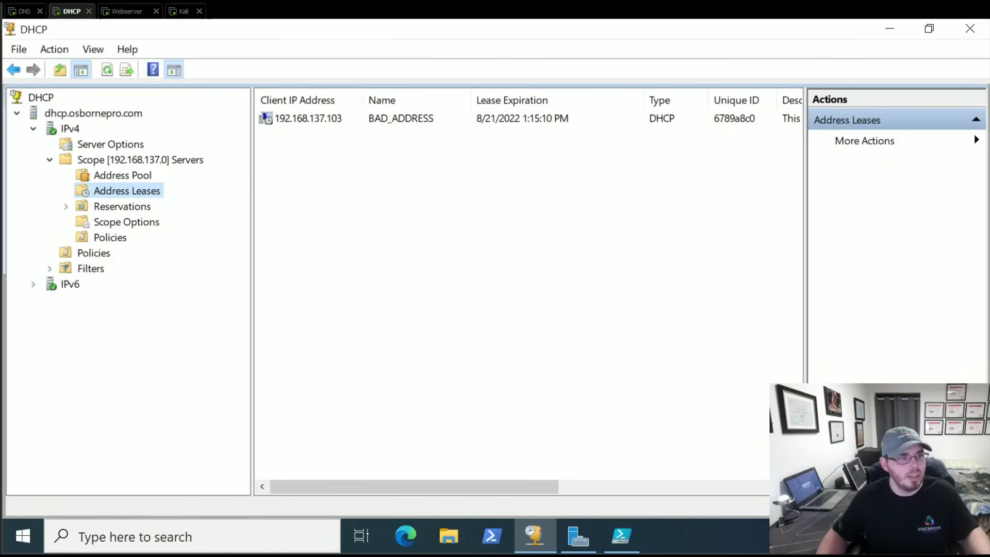
{"action": "left_click", "coordinate": [309, 119]}
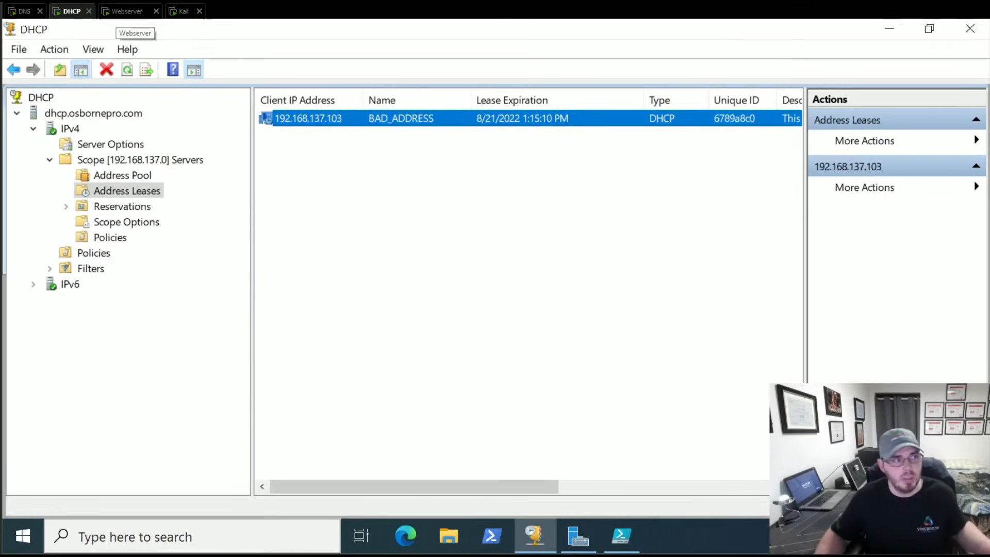
Step: Switch to the Webserver machine and sign in as Administrator with the account password
{"action": "left_click", "coordinate": [127, 11]}
{"action": "key", "text": "ctrl+alt+Insert"}
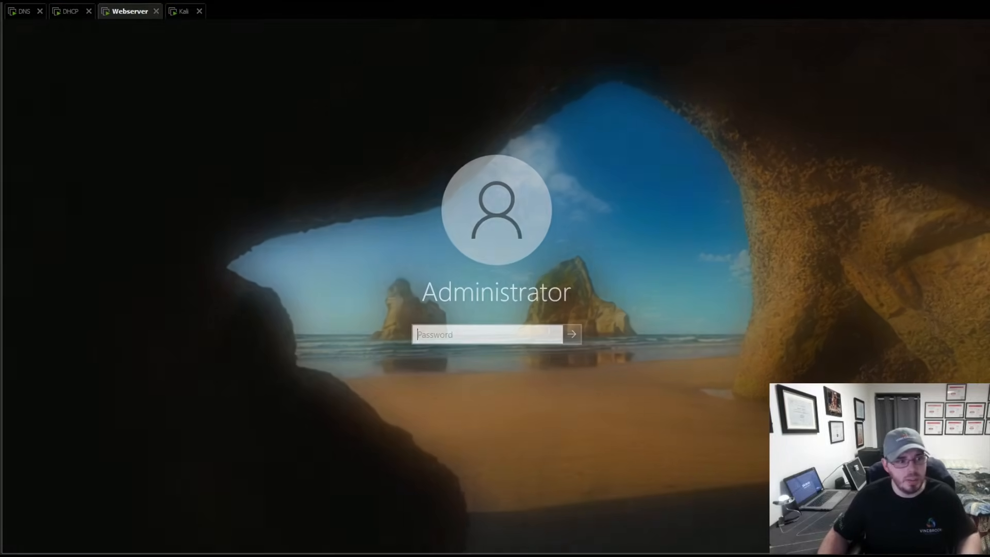
{"action": "type", "text": "************"}
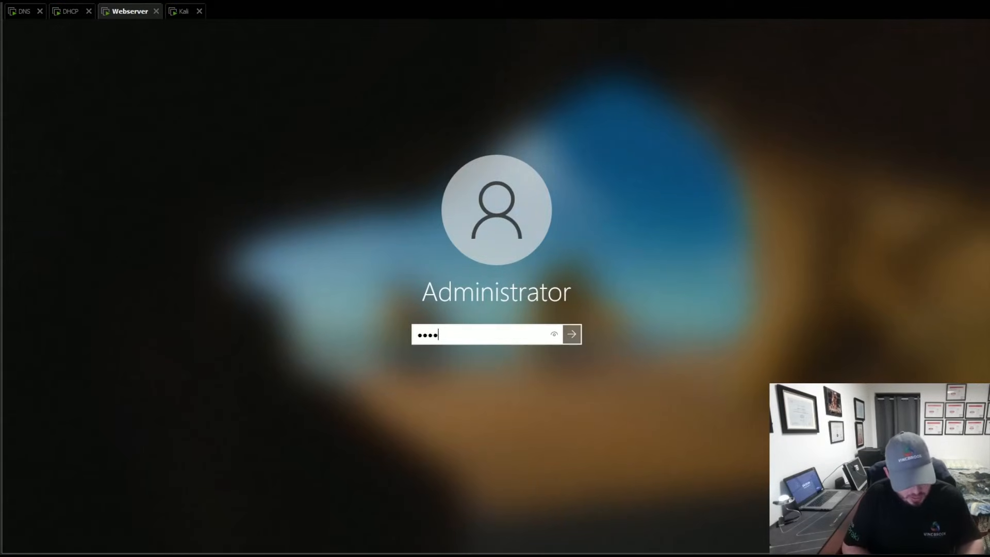
{"action": "key", "text": "Return"}
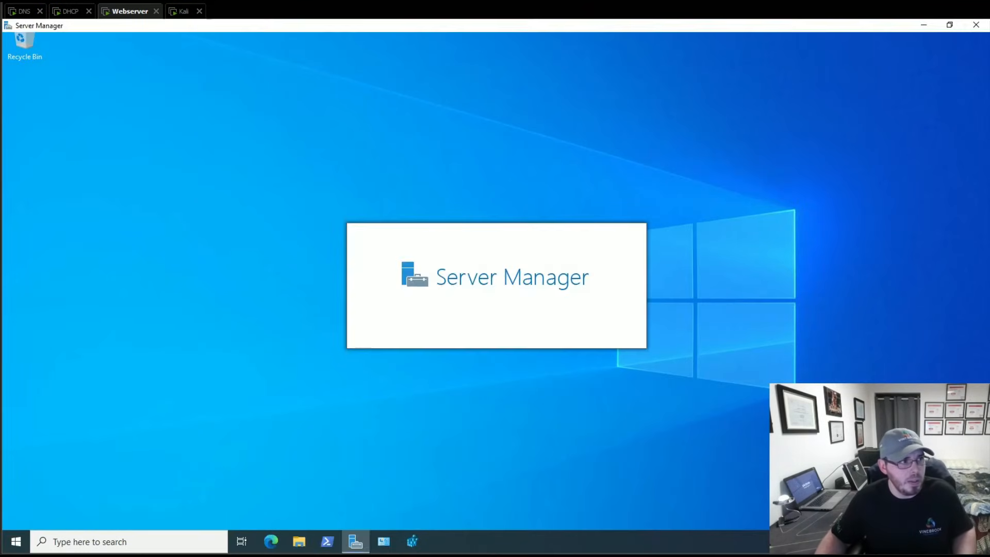
Step: On the DHCP server, review the IPv4 properties for conflict detection attempts, audit log path and DNS dynamic update settings, and close them
{"action": "left_click", "coordinate": [71, 11]}
{"action": "right_click", "coordinate": [67, 130]}
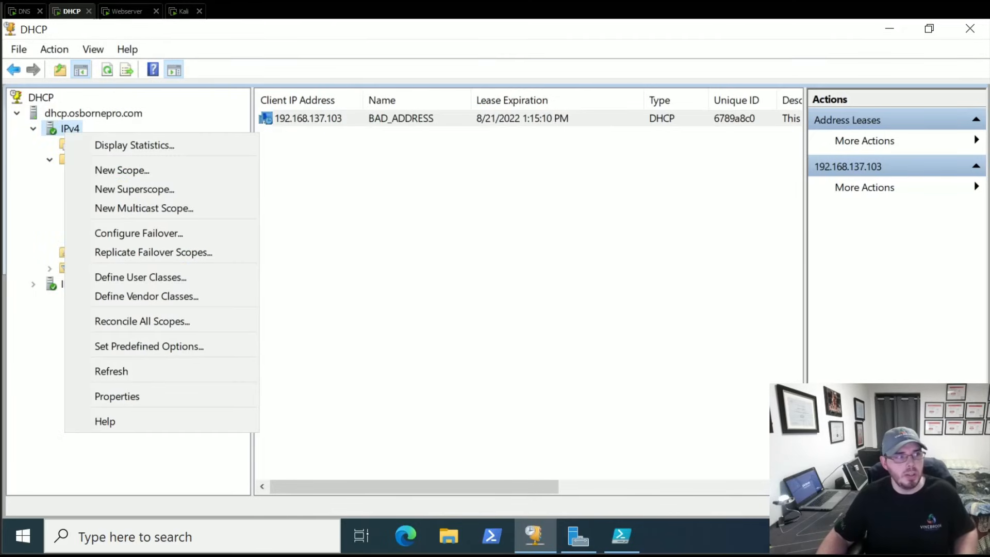
{"action": "left_click", "coordinate": [117, 396]}
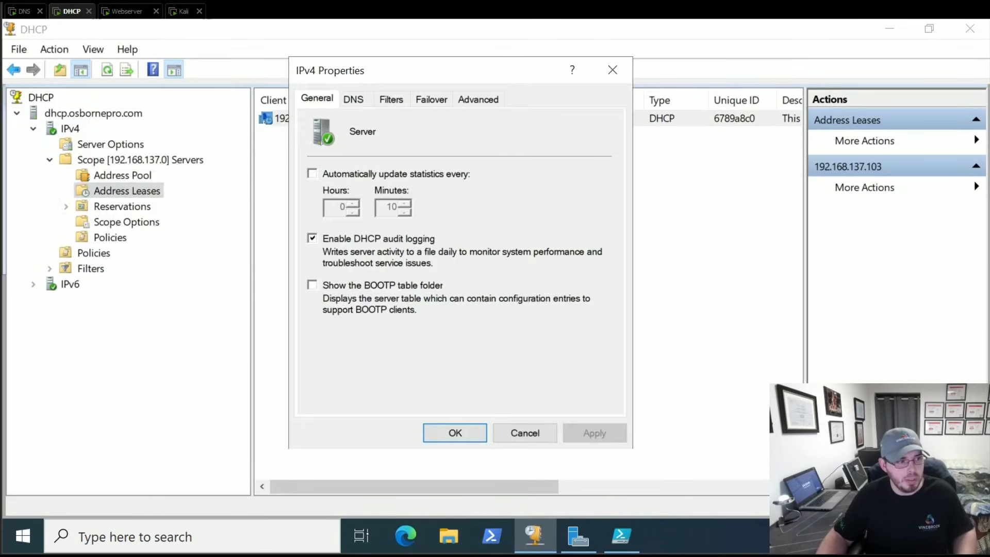
{"action": "left_click", "coordinate": [478, 99]}
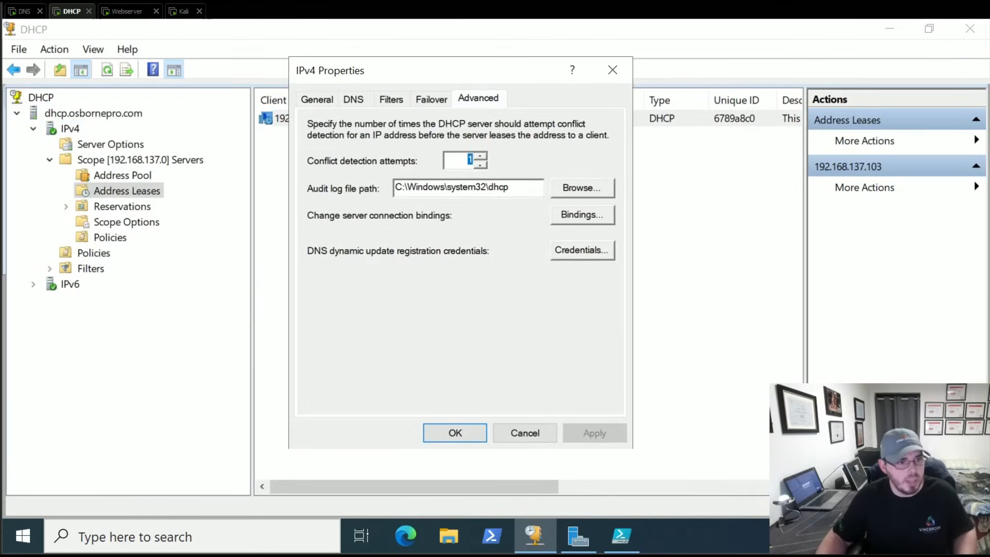
{"action": "key", "text": "Tab"}
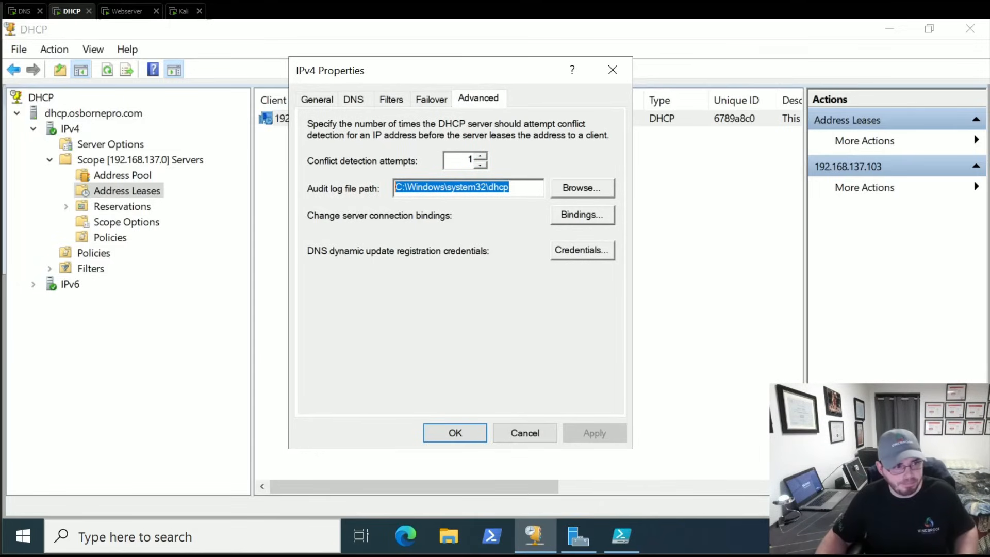
{"action": "key", "text": "shift+Tab"}
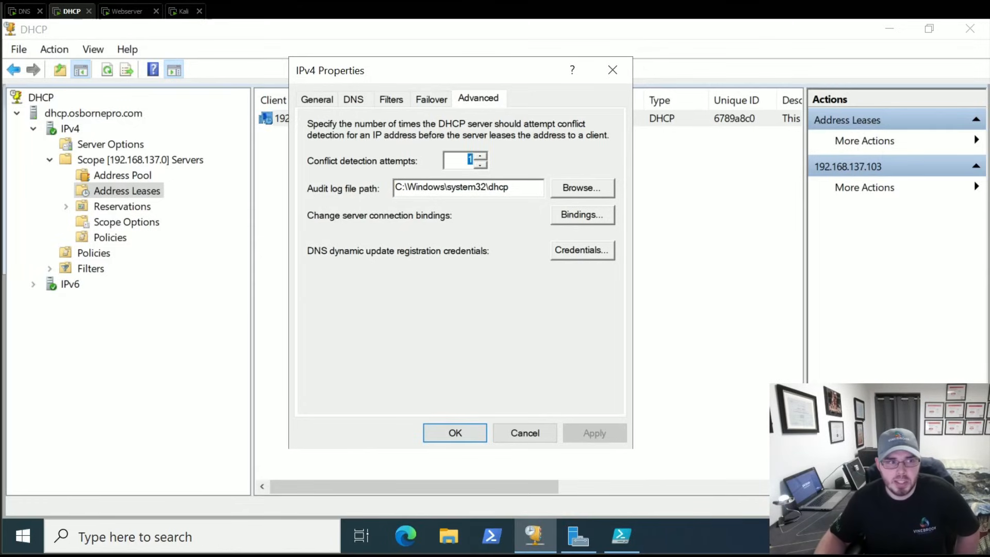
{"action": "left_click_drag", "start_coordinate": [413, 70], "coordinate": [600, 43]}
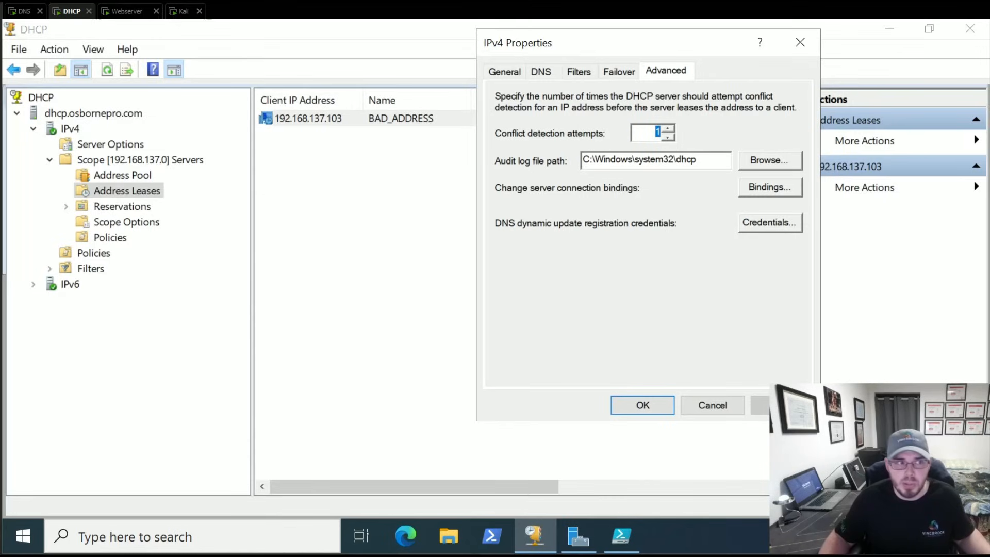
{"action": "left_click_drag", "start_coordinate": [634, 43], "coordinate": [507, 72]}
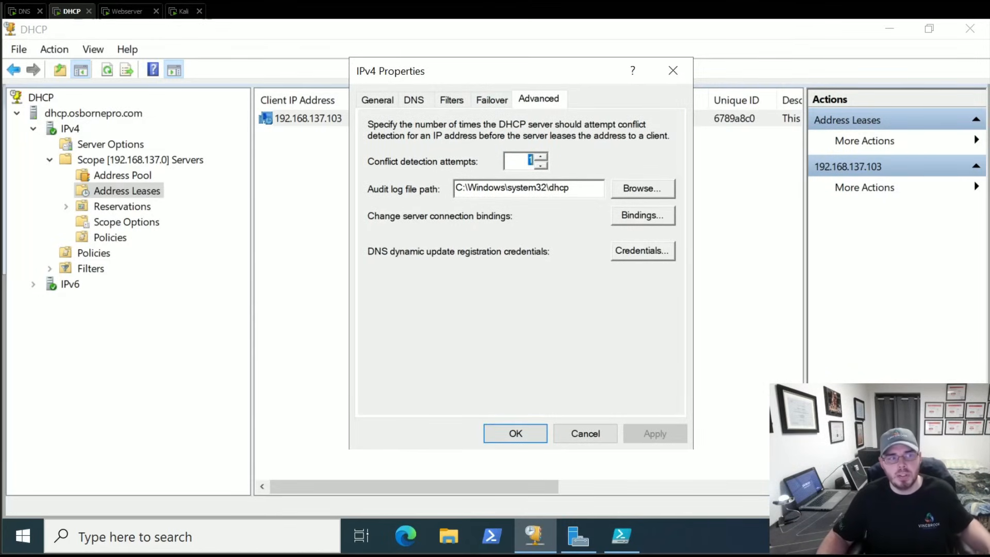
{"action": "left_click", "coordinate": [414, 99]}
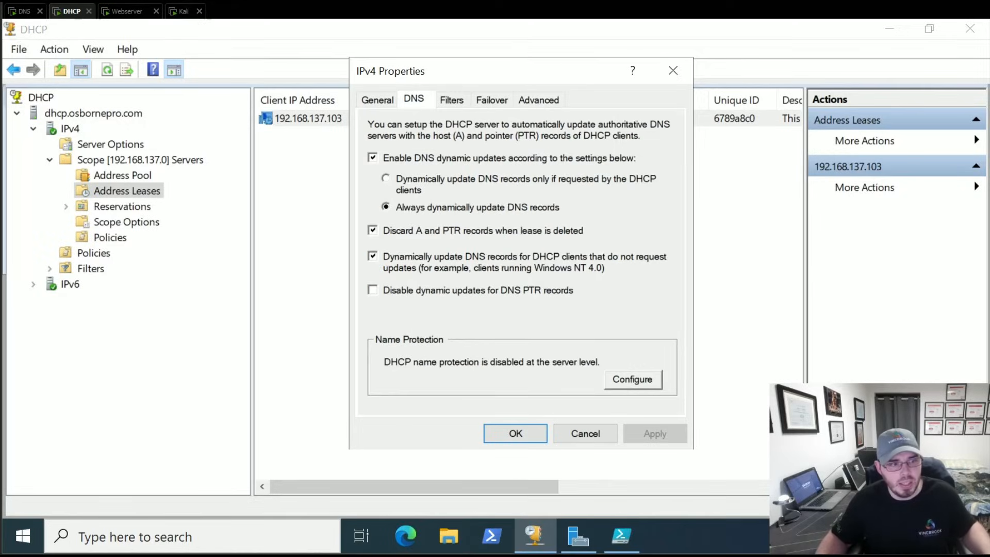
{"action": "key", "text": "Return"}
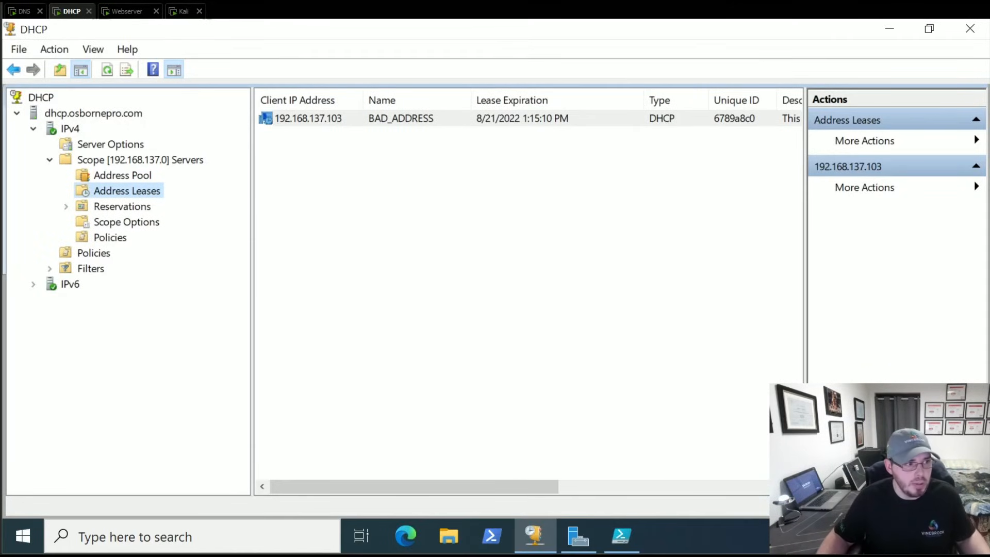
Step: Refresh the Servers scope's address leases and select the BAD_ADDRESS entry
{"action": "right_click", "coordinate": [152, 191]}
{"action": "left_click", "coordinate": [209, 227]}
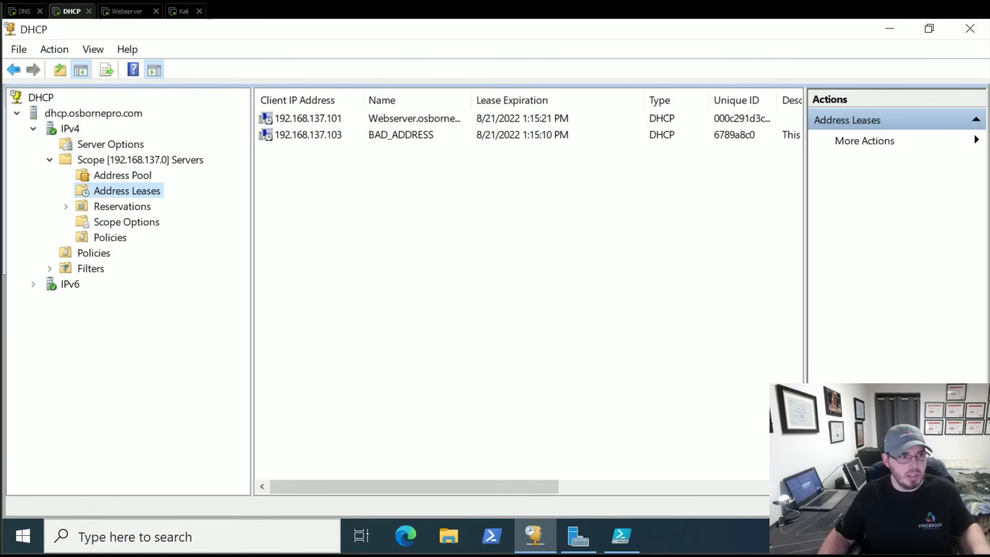
{"action": "left_click", "coordinate": [401, 135]}
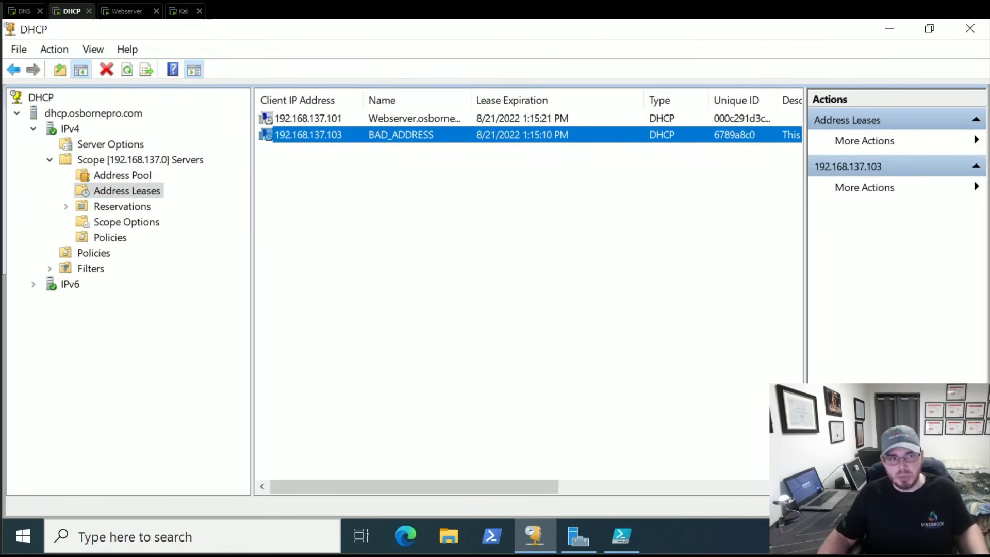